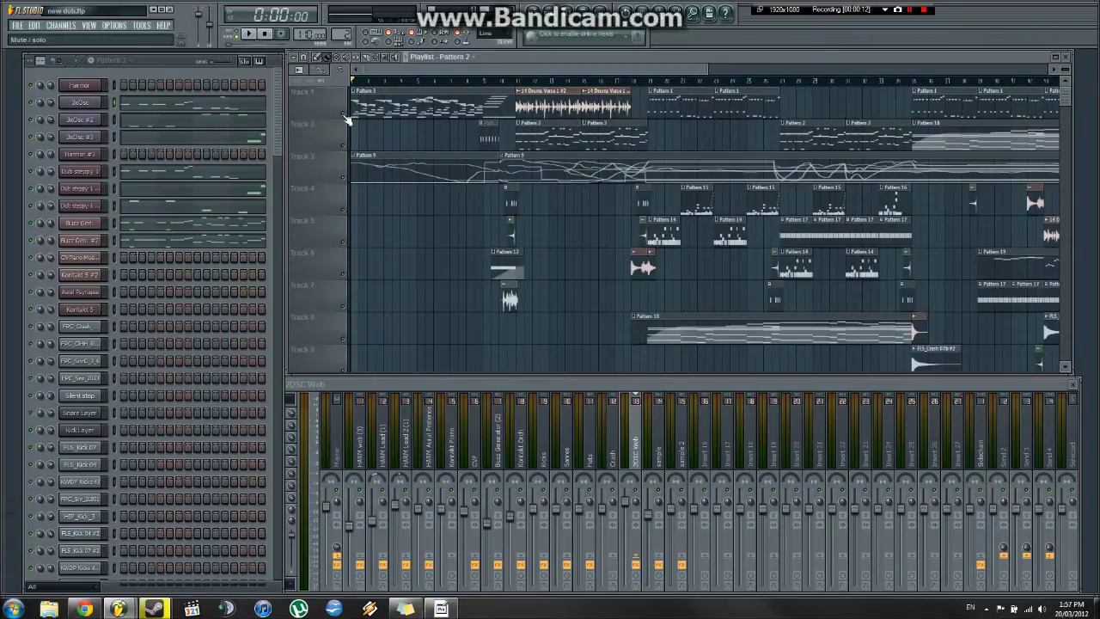
Step: Examine the song arrangement in the playlist from the opening patterns to the last clips across all tracks
left_click_drag(439, 69, 332, 105)
mouse_move(825, 229)
left_mouse_down()
mouse_move(655, 242)
mouse_move(258, 318)
mouse_move(464, 331)
mouse_move(640, 183)
mouse_move(570, 203)
left_mouse_up()
scroll(516, 194, "down", 3)
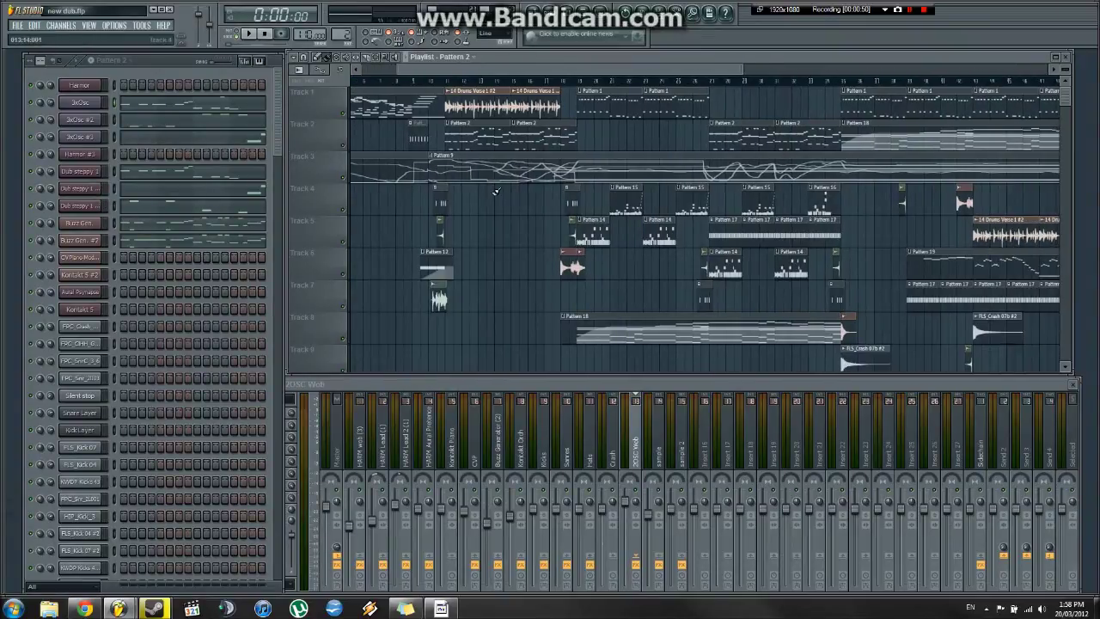
scroll(445, 140, "down", 2)
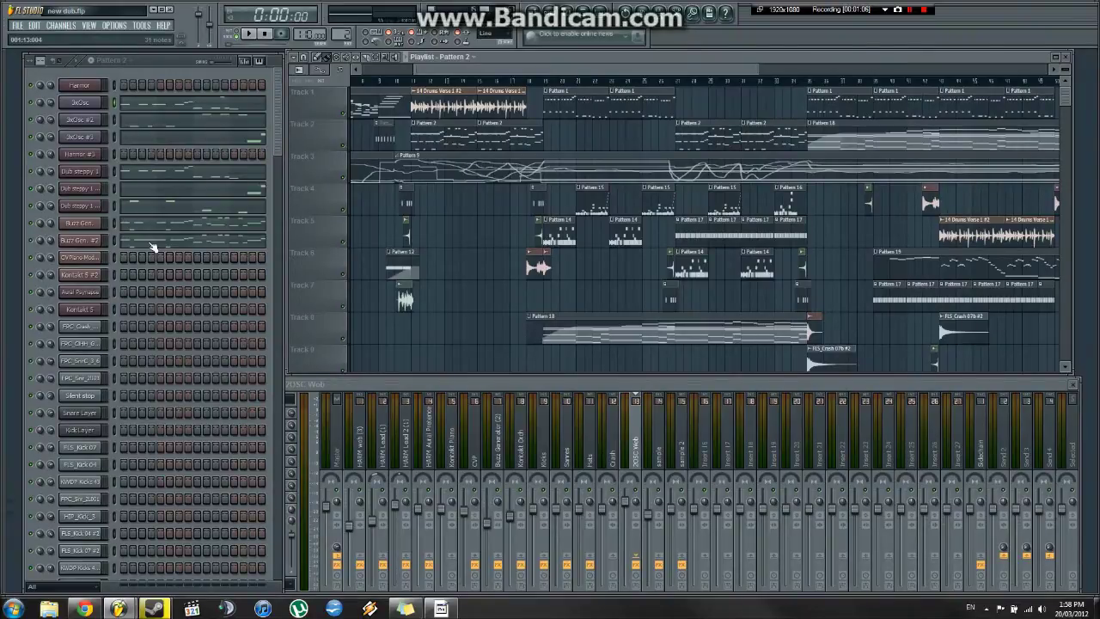
scroll(554, 219, "right", 8)
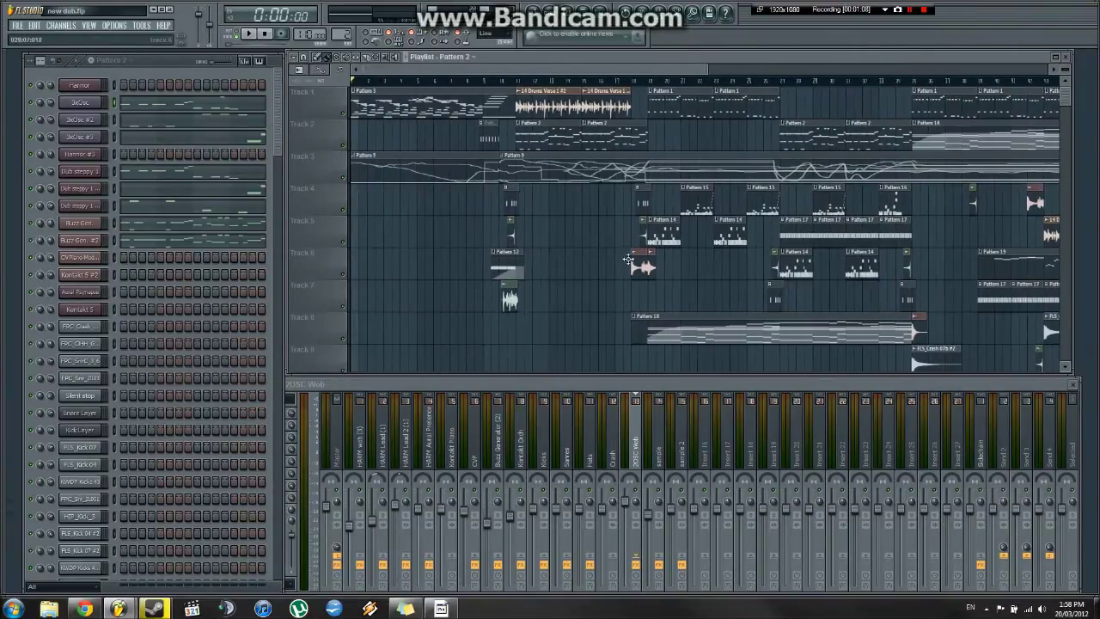
scroll(540, 227, "right", 4)
scroll(500, 221, "left", 10)
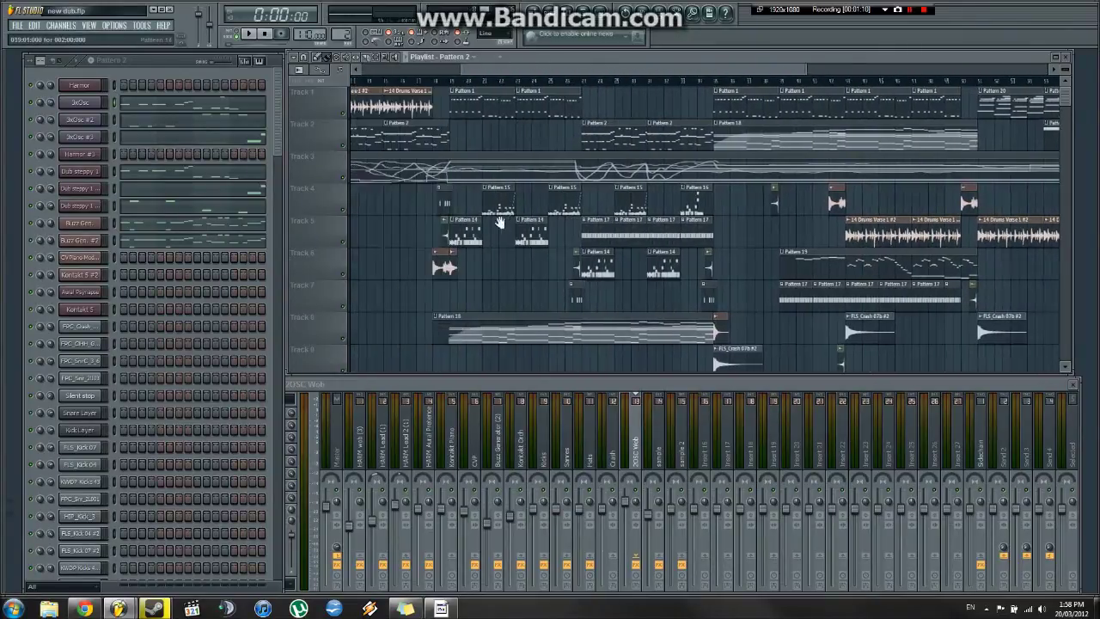
scroll(496, 146, "down", 2)
scroll(495, 150, "down", 2)
scroll(503, 172, "right", 8)
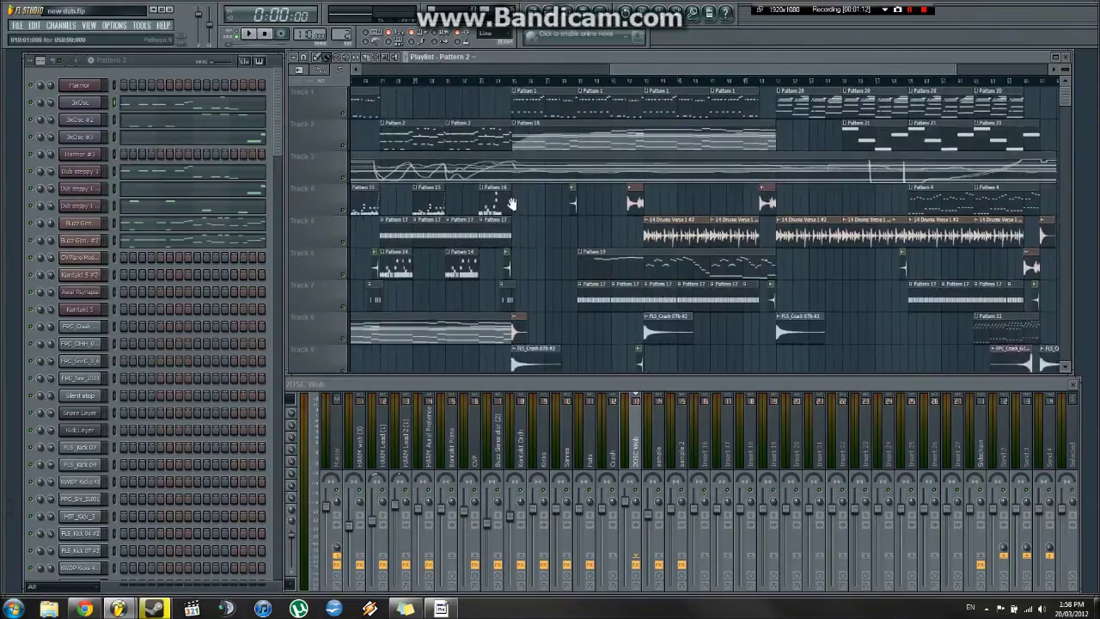
scroll(509, 190, "up", 2)
scroll(515, 206, "left", 12)
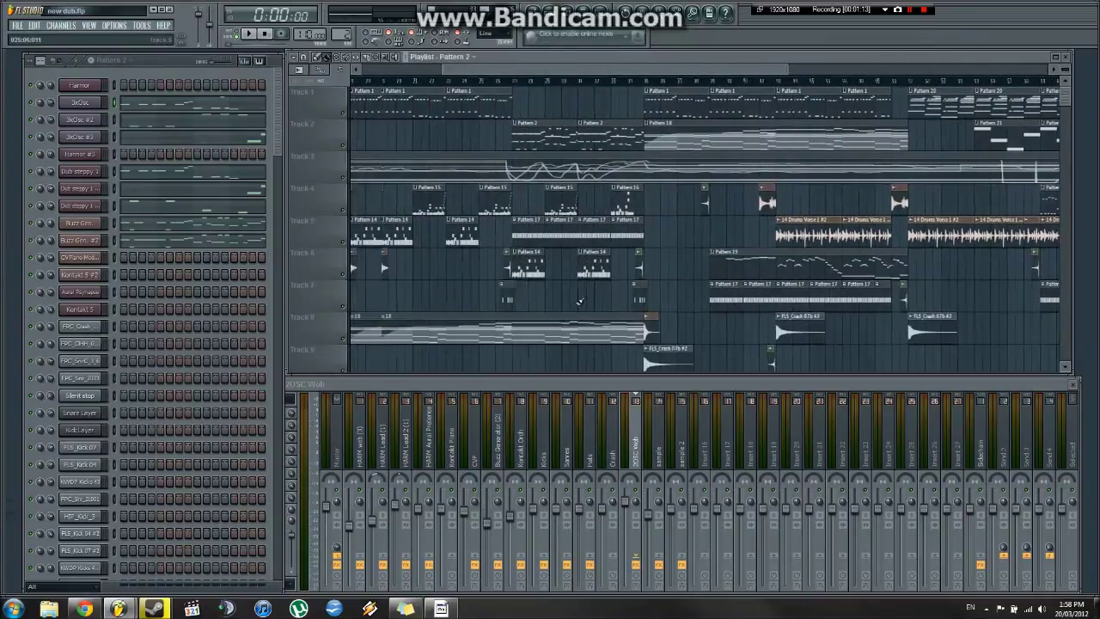
scroll(533, 270, "right", 8)
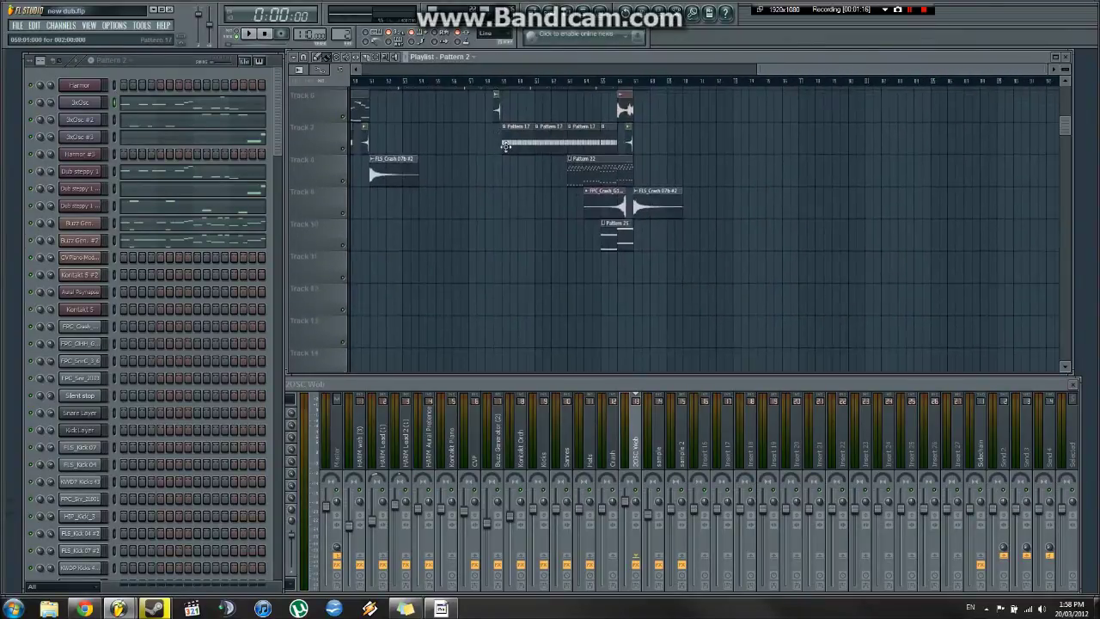
scroll(507, 273, "left", 9)
scroll(516, 258, "right", 10)
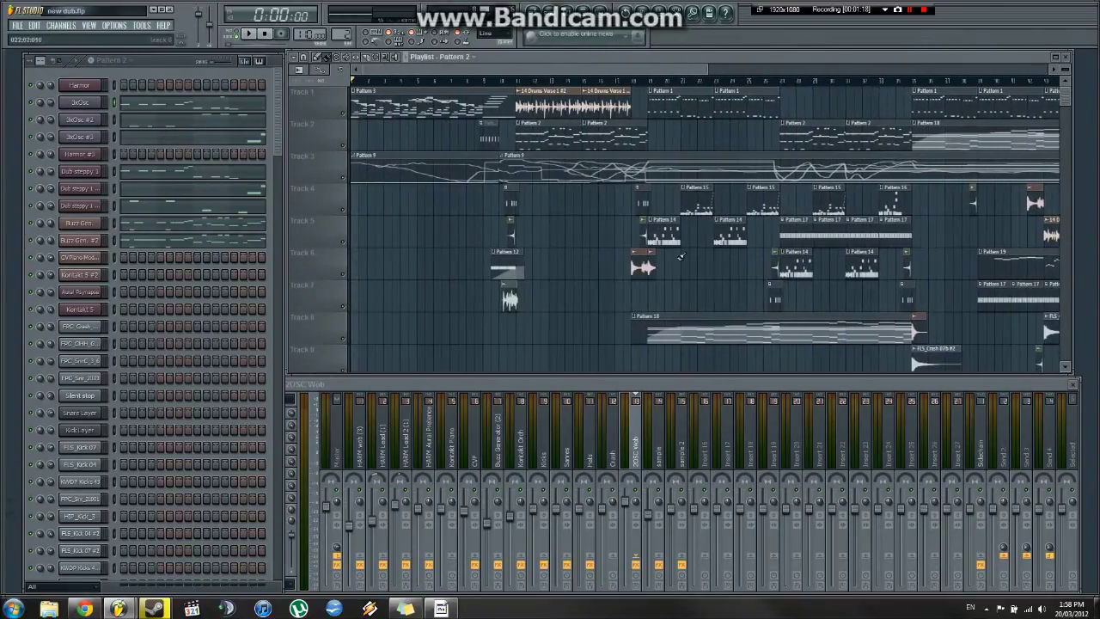
scroll(593, 206, "right", 3)
scroll(518, 216, "left", 12)
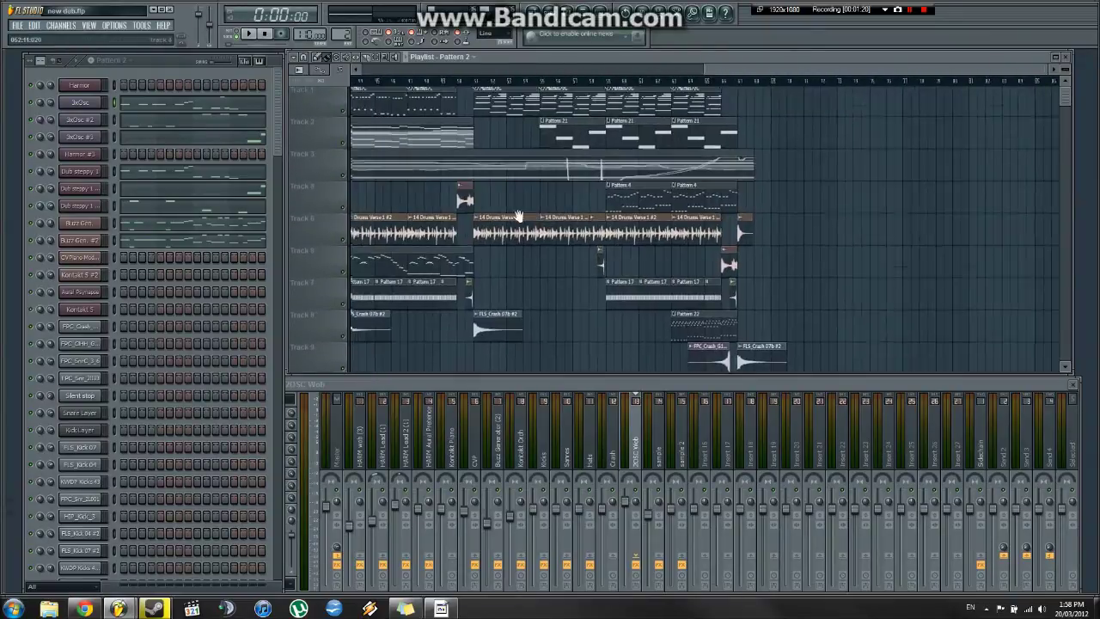
scroll(533, 249, "left", 3)
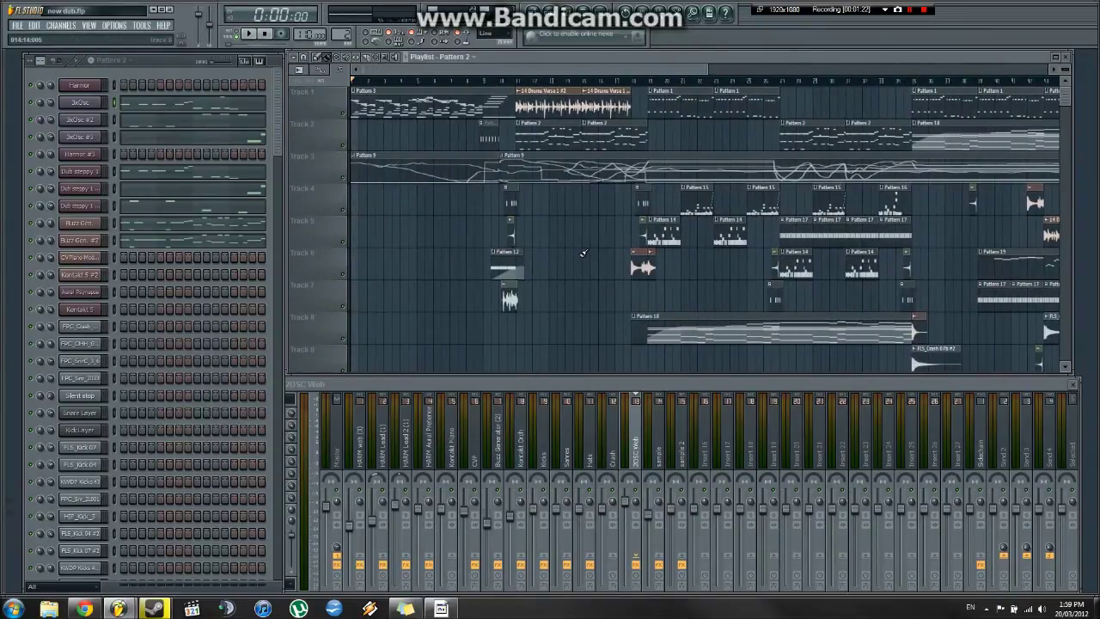
scroll(461, 250, "right", 10)
scroll(515, 244, "left", 10)
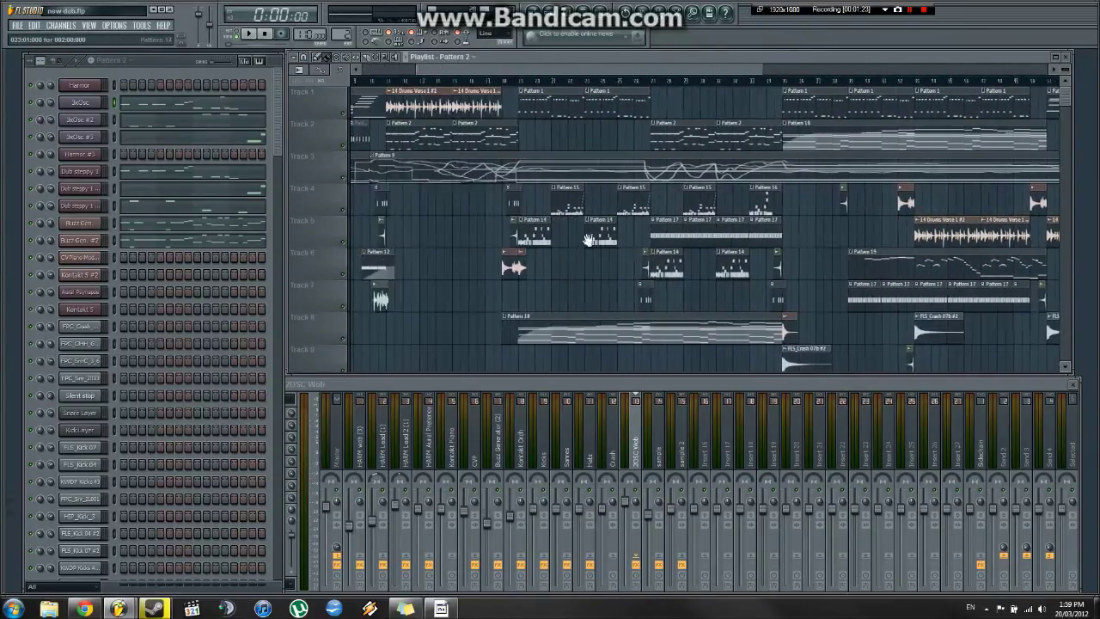
Step: Place the playhead at the start of the first Pattern 2 clip and leave only Track 2 and Track 3 unmuted
left_click(511, 84)
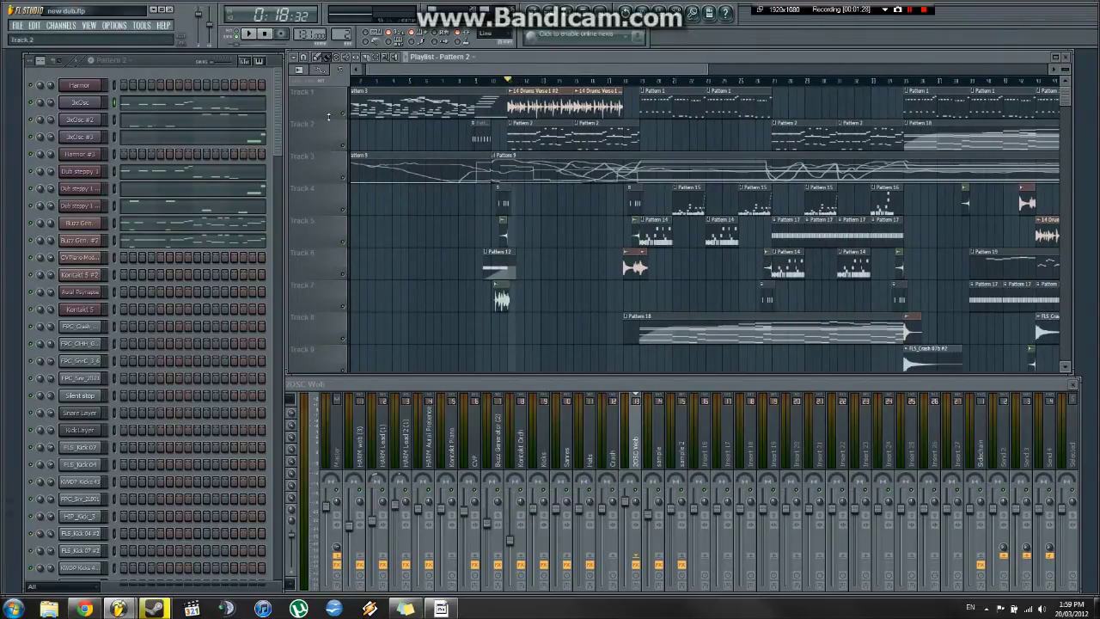
right_click(344, 114)
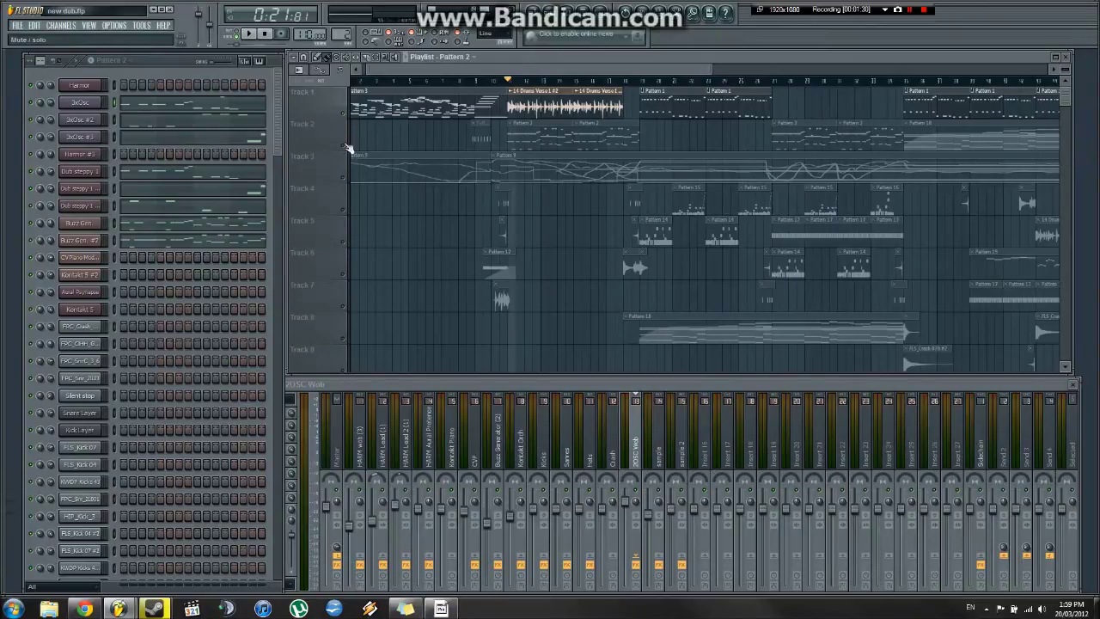
left_click(343, 146)
left_click(344, 178)
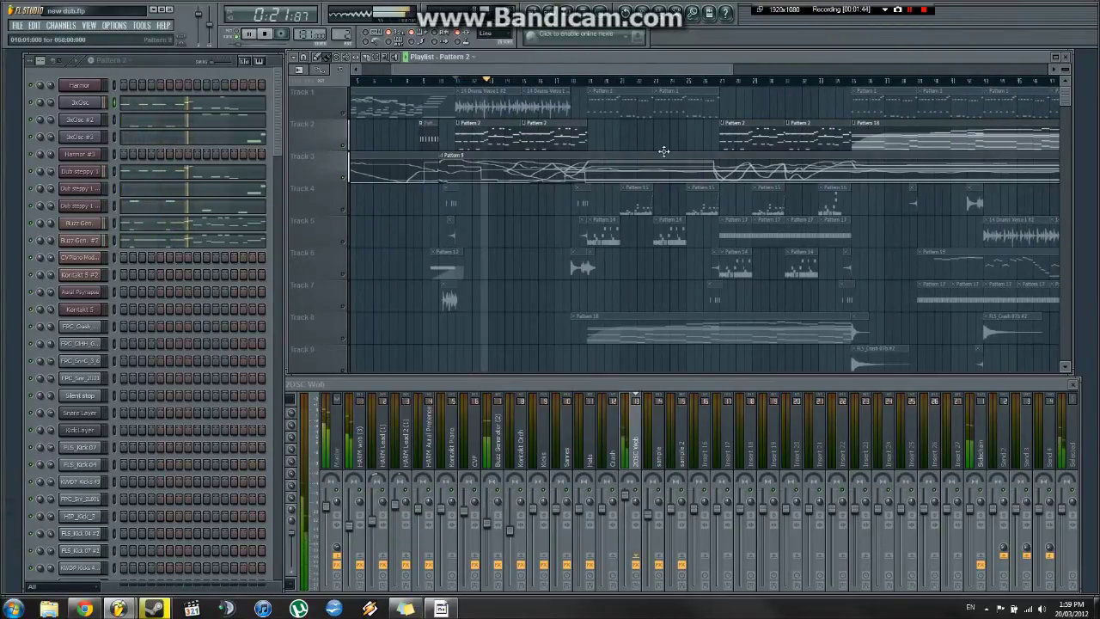
Step: Listen to the second Pattern 2 section on the isolated tracks and return the playhead to the first Pattern 2 clip
left_click(661, 86)
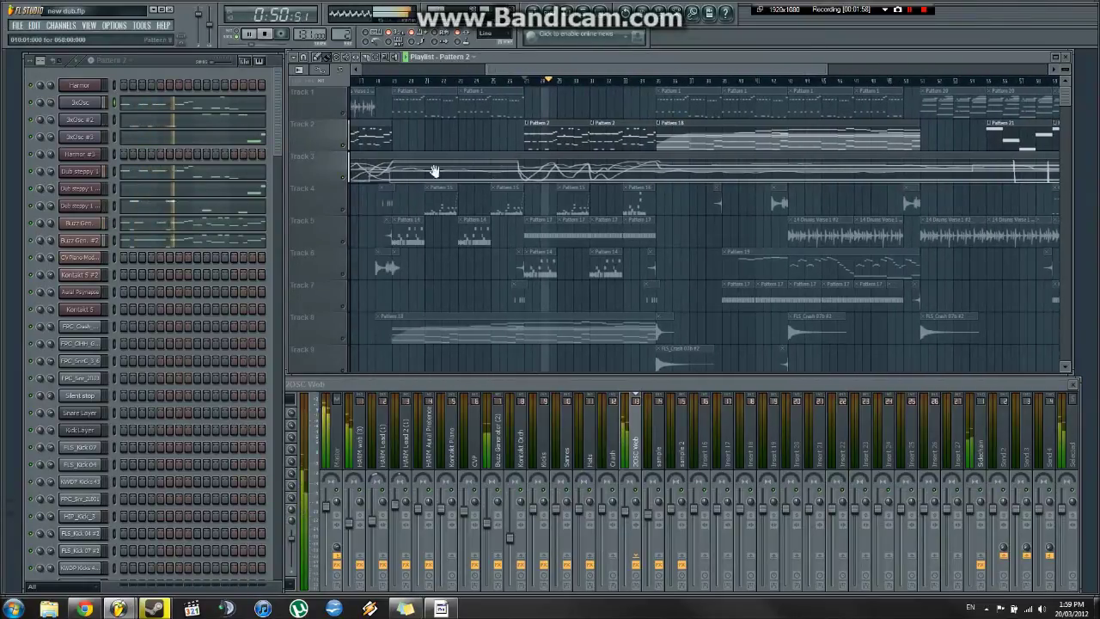
left_click_drag(518, 190, 604, 191)
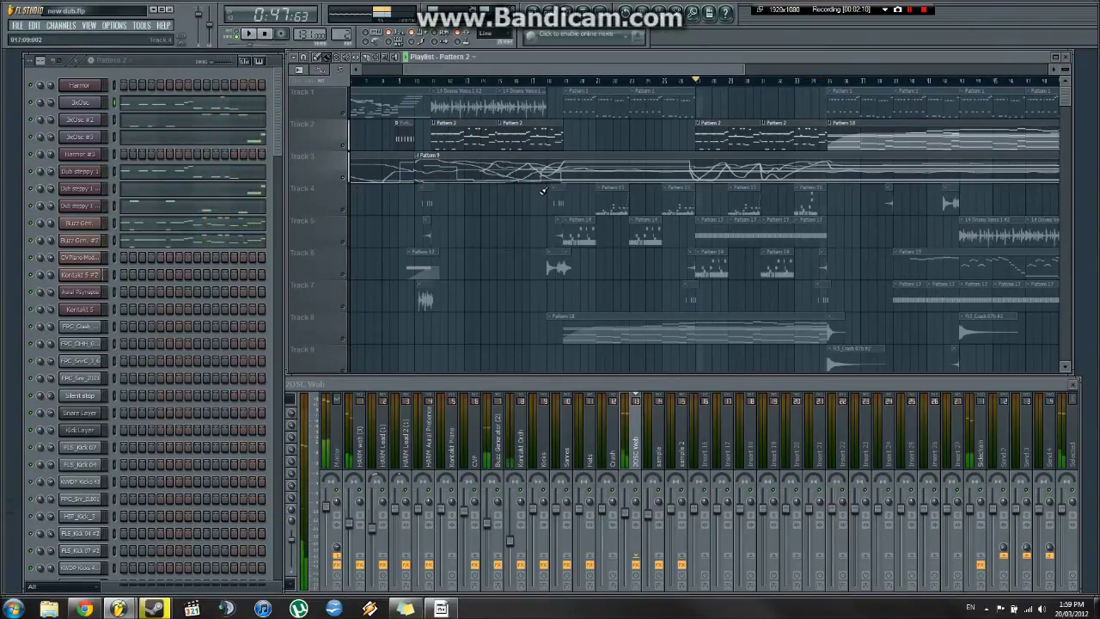
left_click_drag(517, 186, 581, 182)
left_click(496, 81)
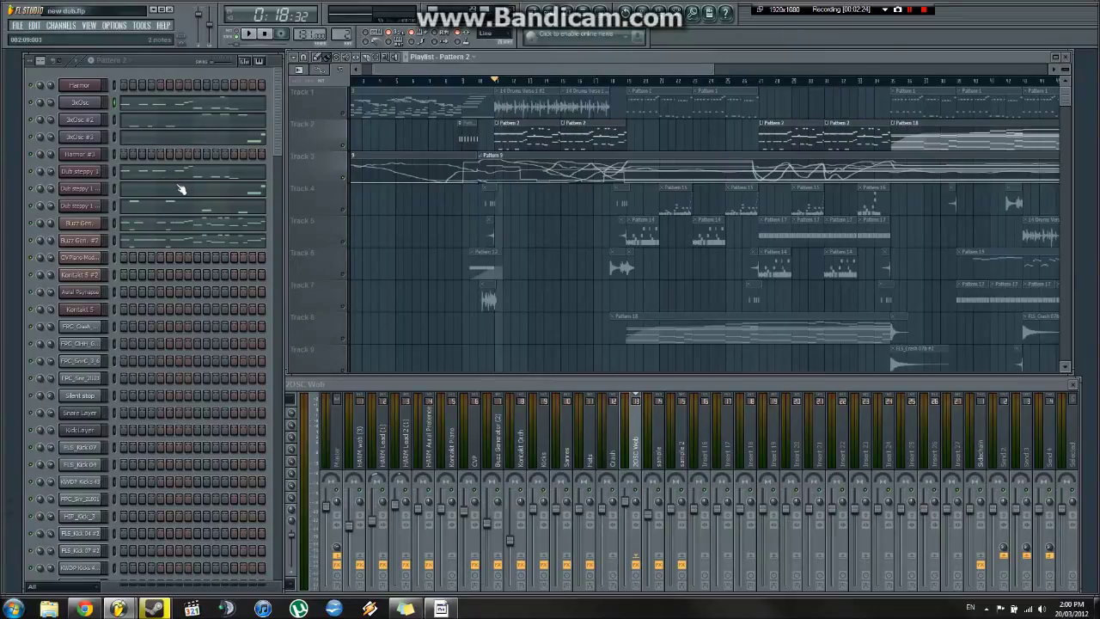
Step: Open the Dub steppy 1 channel's instrument, and close both its plugin window and its channel settings
left_click(82, 172)
left_click(941, 116)
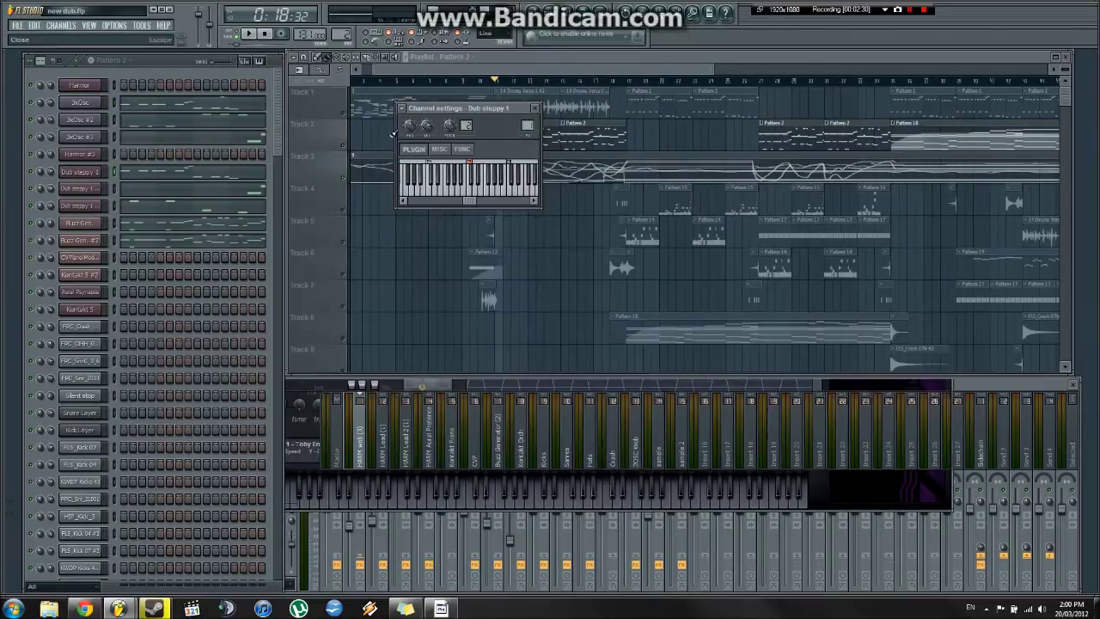
left_click(533, 108)
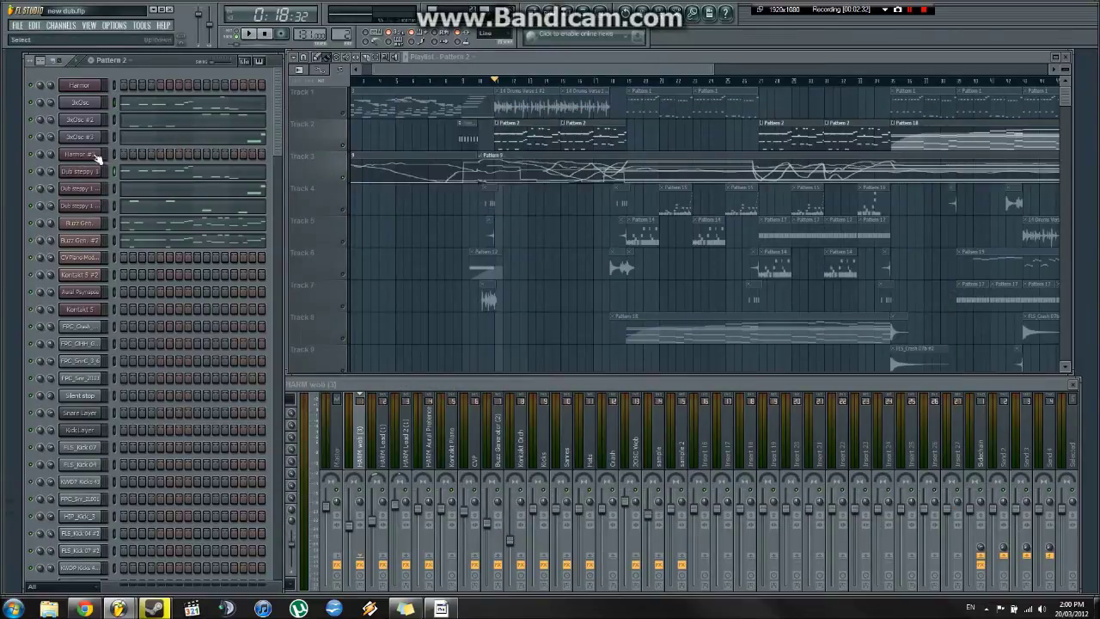
Step: Look up Harmor among the instruments that can be inserted as a channel, and show the Dub steppy 1 Harmor window
right_click(100, 156)
mouse_move(123, 265)
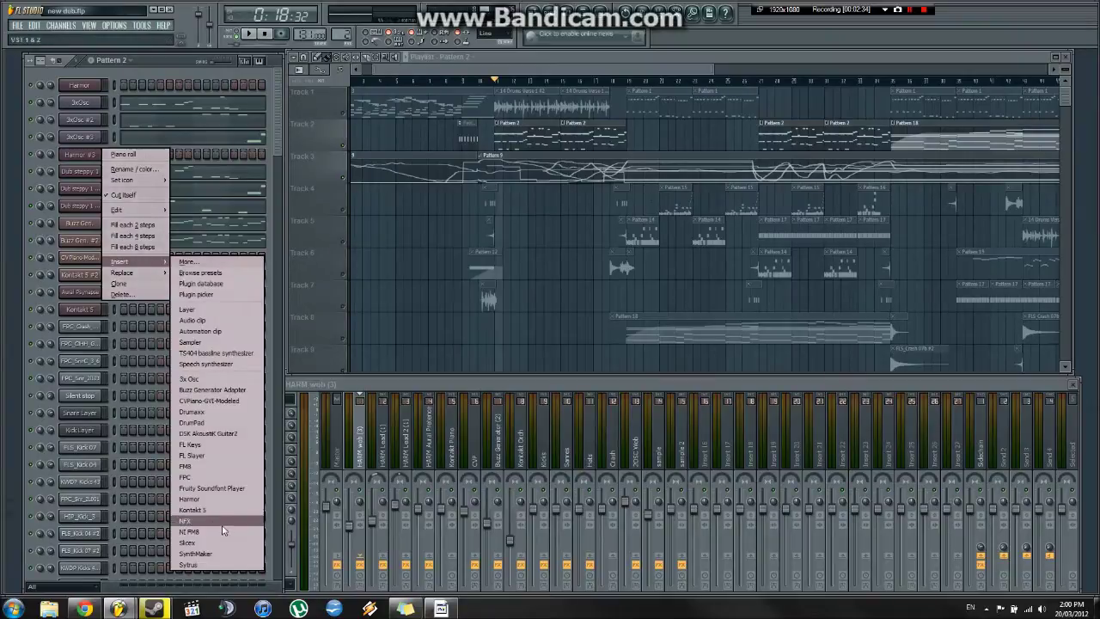
left_click(189, 500)
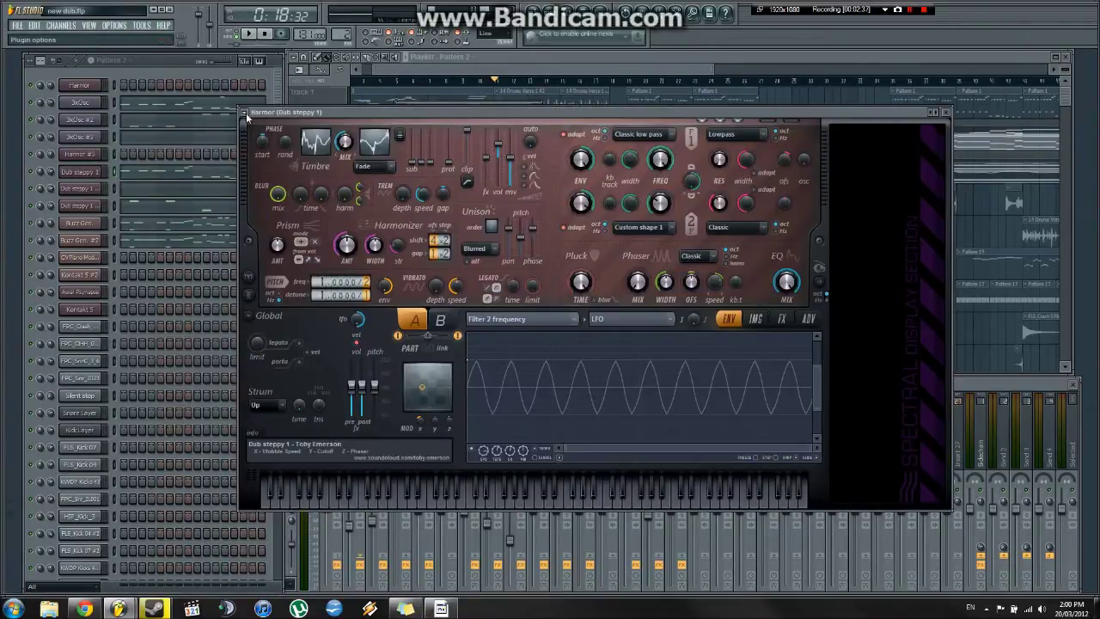
Step: Locate Dub steppy 1 in Harmor's preset list without loading it, and check the instrument's effects page before returning to its envelope page
left_click(245, 114)
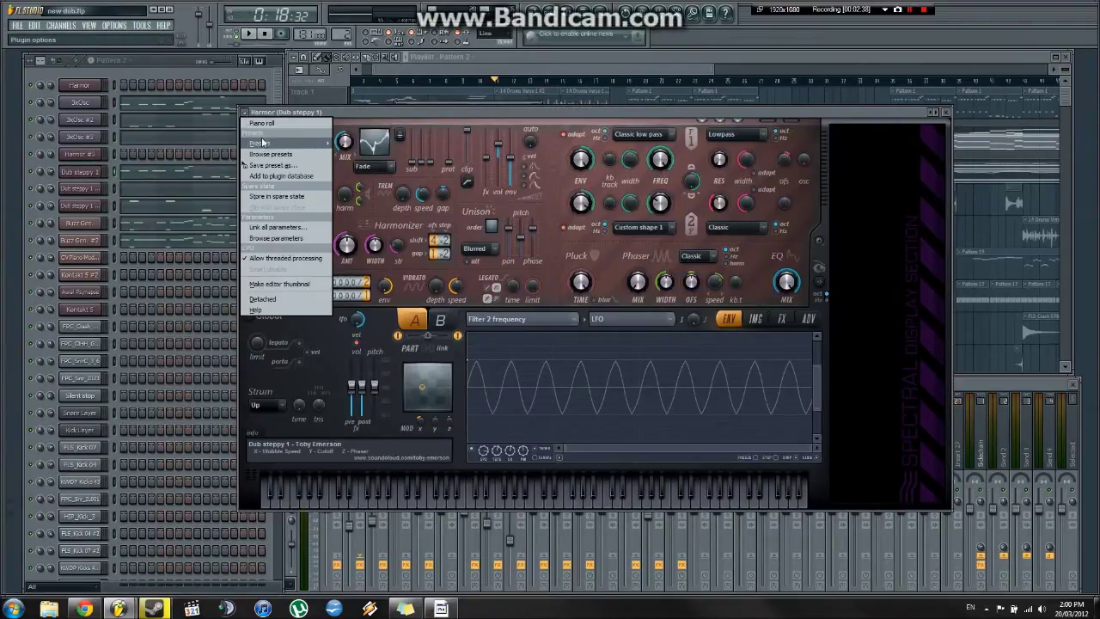
mouse_move(263, 143)
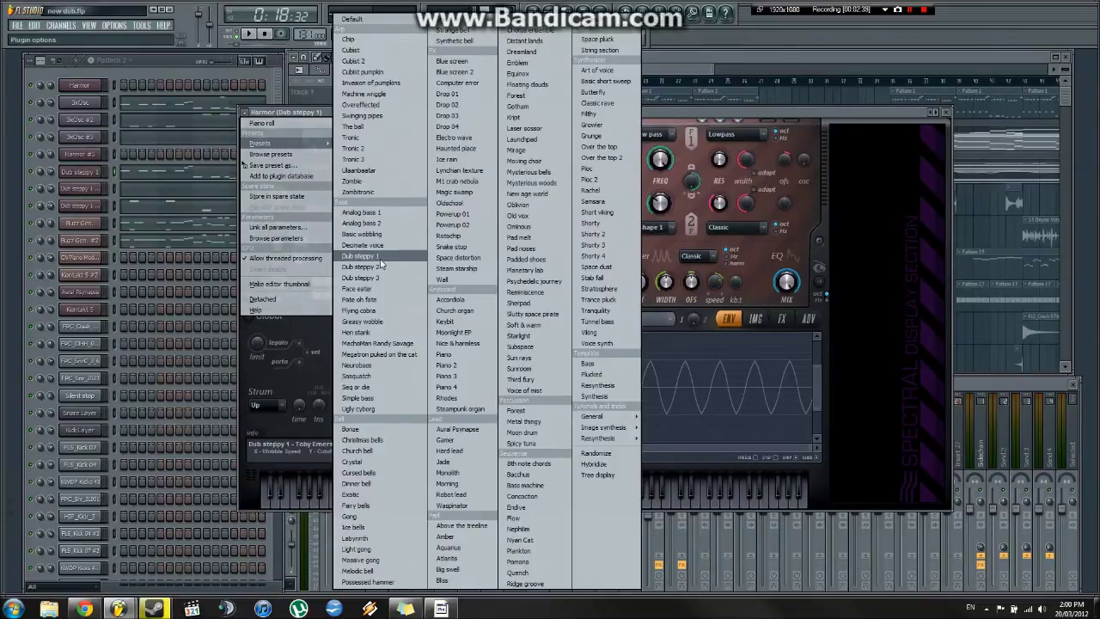
left_click(675, 114)
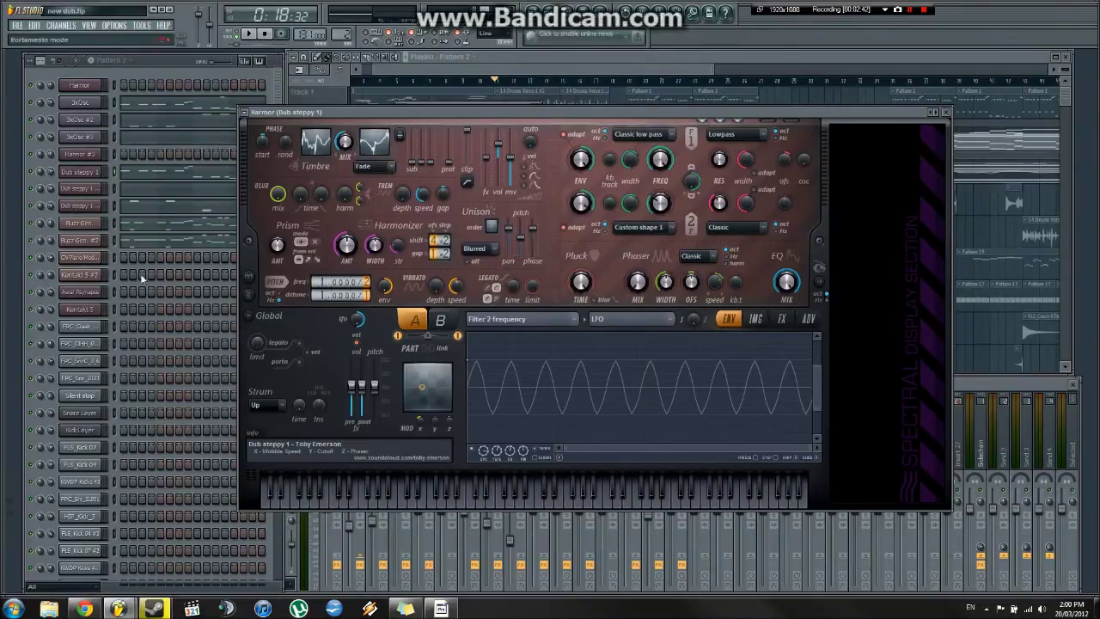
left_click(782, 319)
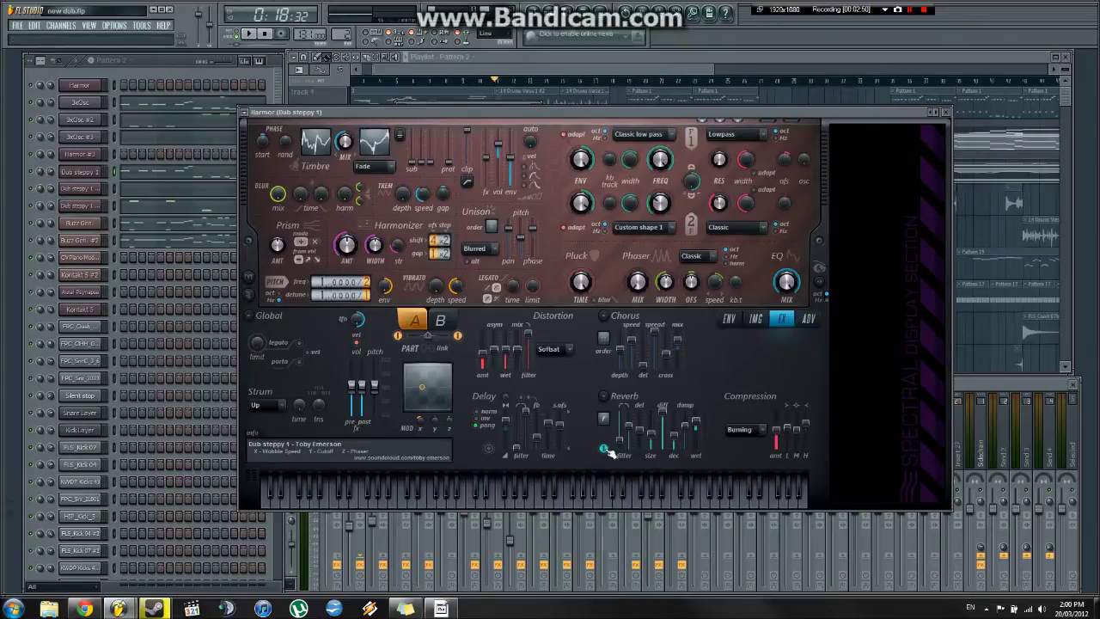
left_click(730, 319)
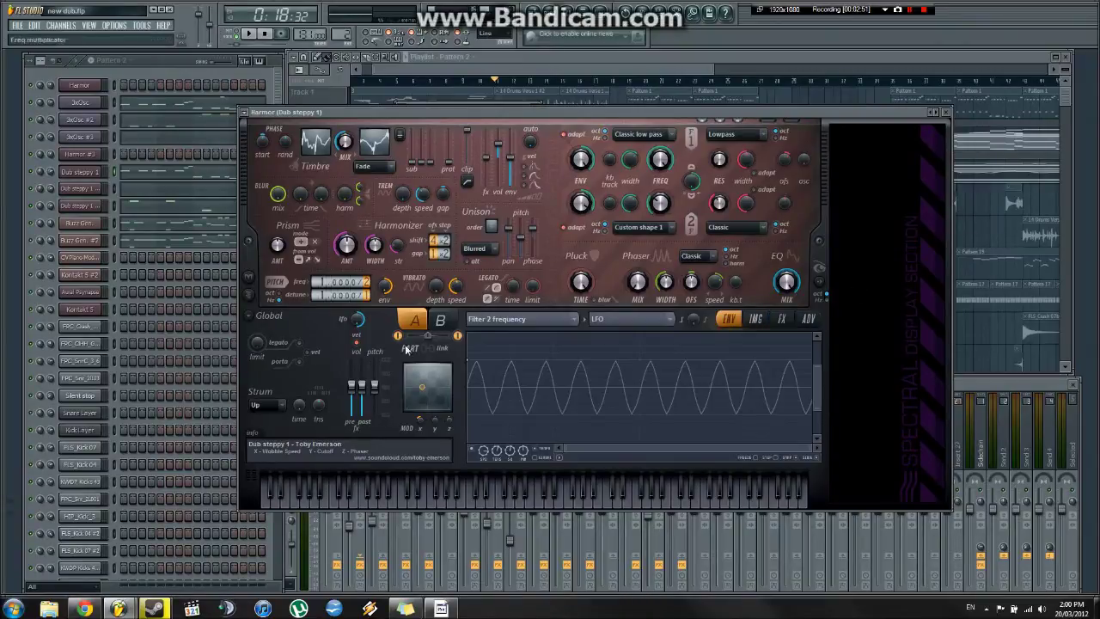
Step: Inspect the Fruity Parametric EQ 2 curve on the HARM wob mixer track, and close the EQ and Harmor windows
left_click(989, 389)
left_click(221, 414)
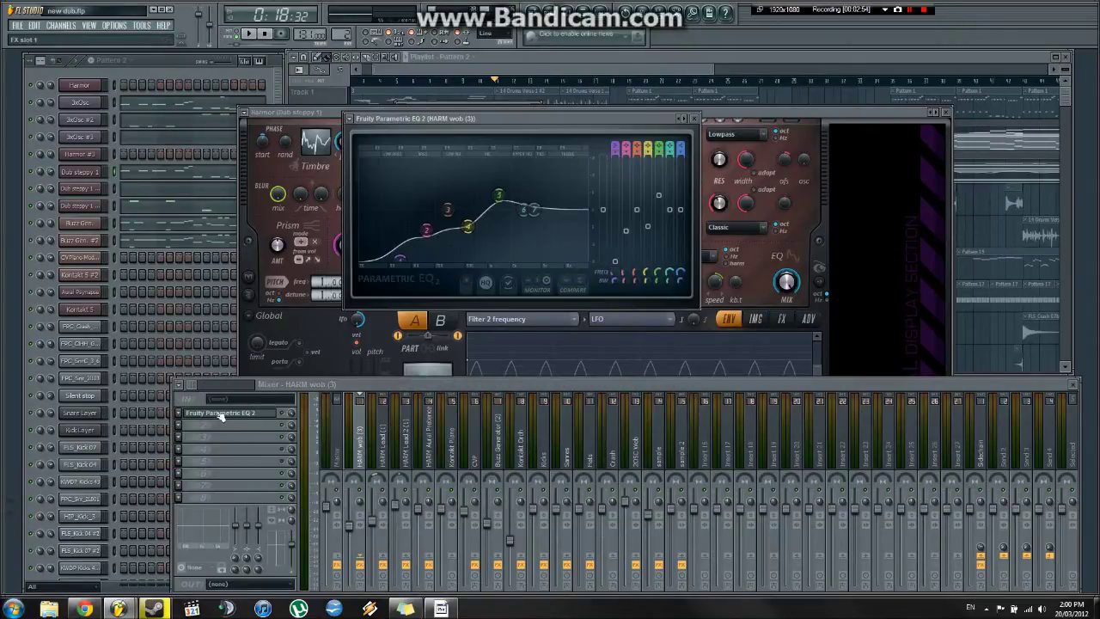
left_click(694, 119)
left_click_drag(915, 119, 889, 101)
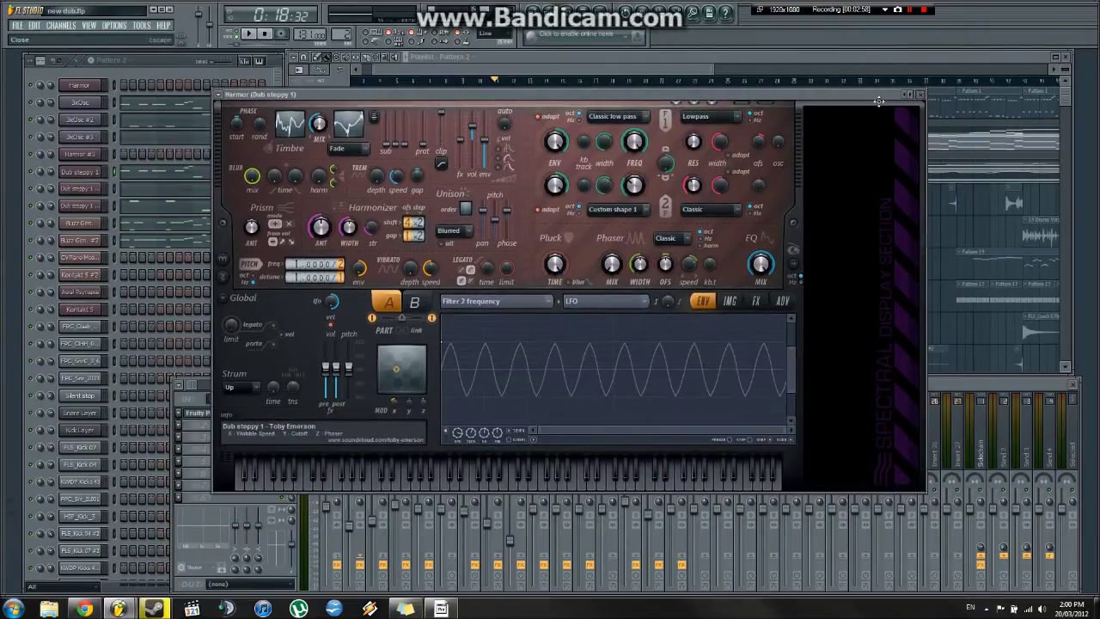
left_click(920, 95)
Step: Point out the Clone option for the Dub steppy 1 channel without applying it, and close the channel settings
right_click(77, 172)
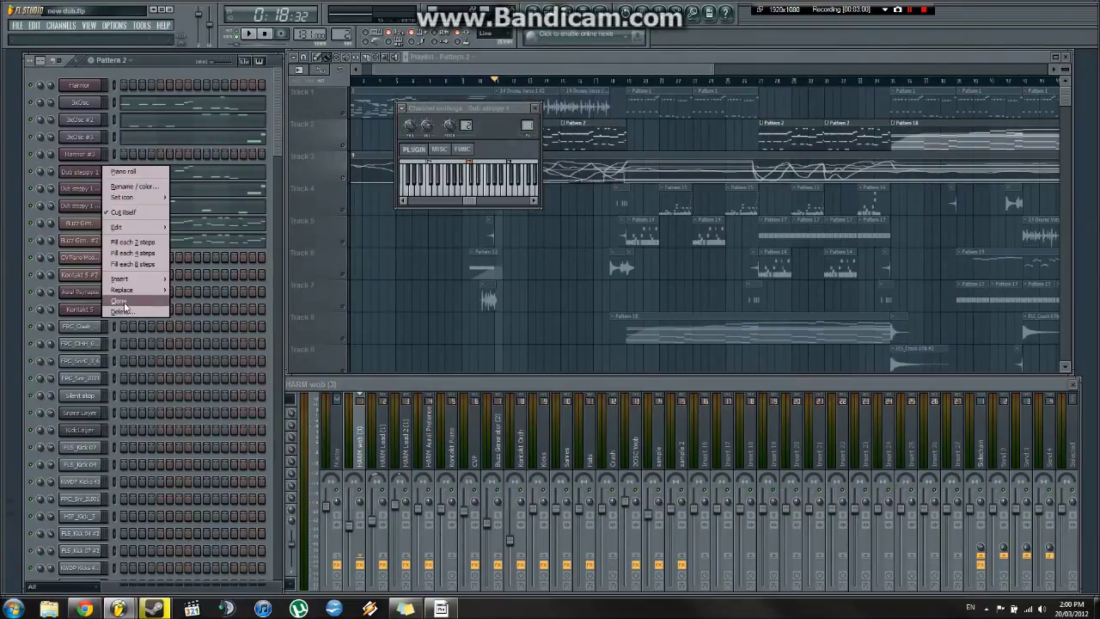
left_click(112, 163)
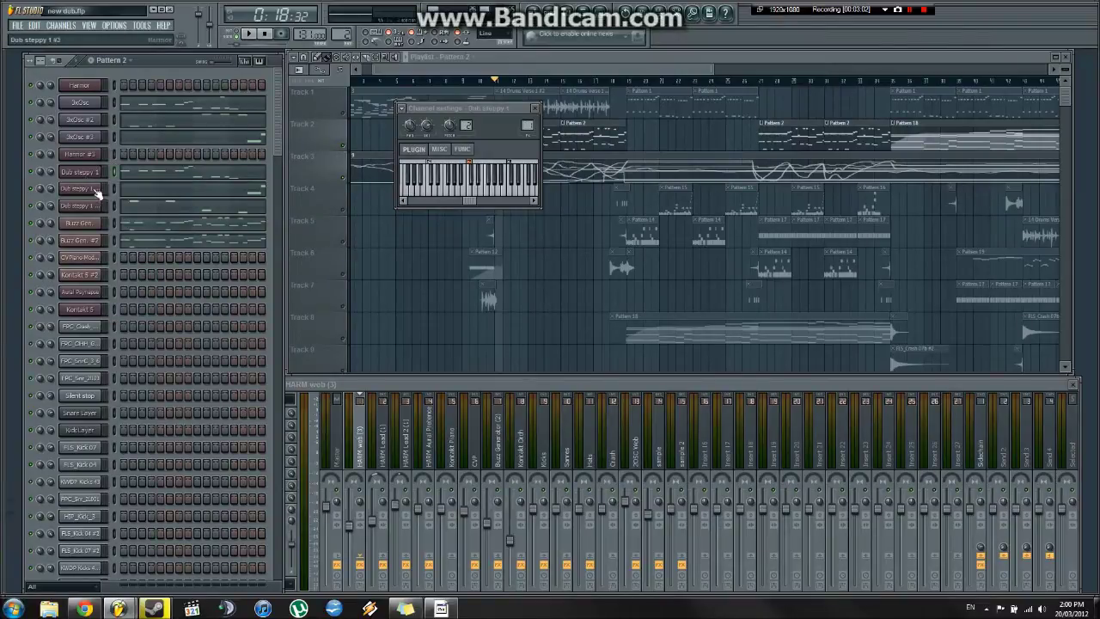
left_click(80, 173)
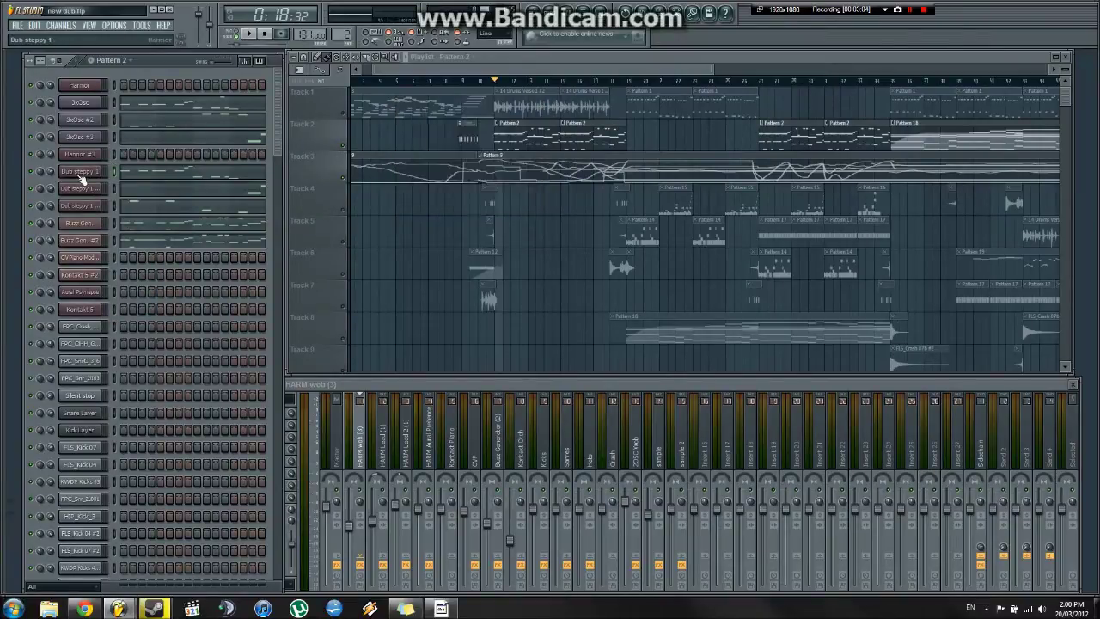
Step: View the Harmor settings of the cloned channels Dub steppy 1 #3 and Dub steppy 1 #2
left_click(94, 190)
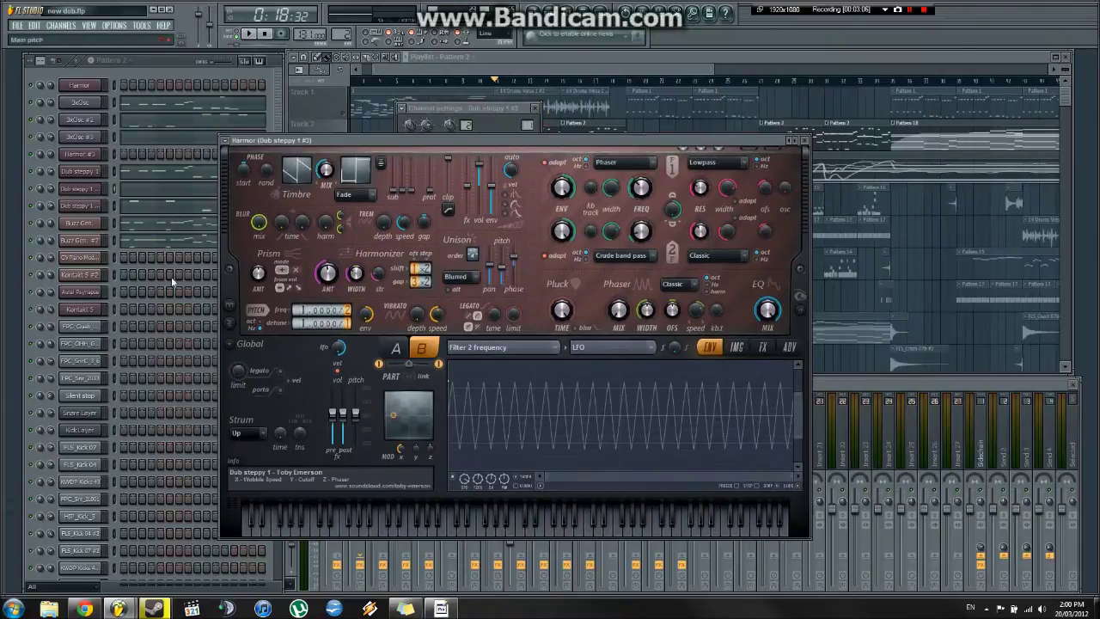
left_click(84, 207)
left_click(107, 181)
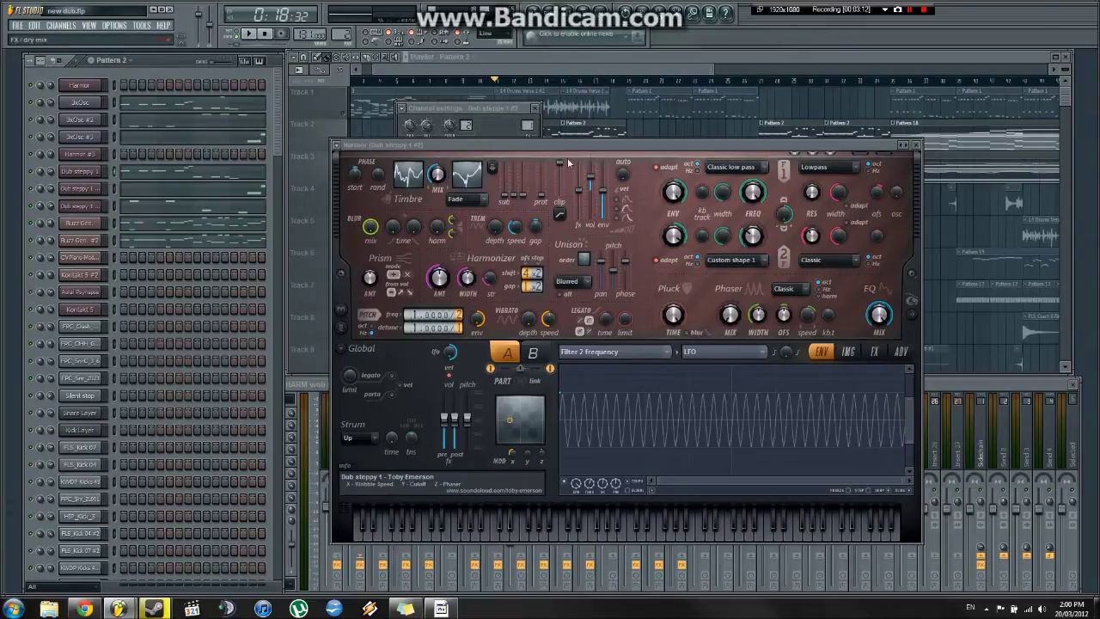
Step: Move the Dub steppy 1 #2 Harmor window higher and compare the settings of its parts A and B
left_click_drag(567, 147, 555, 108)
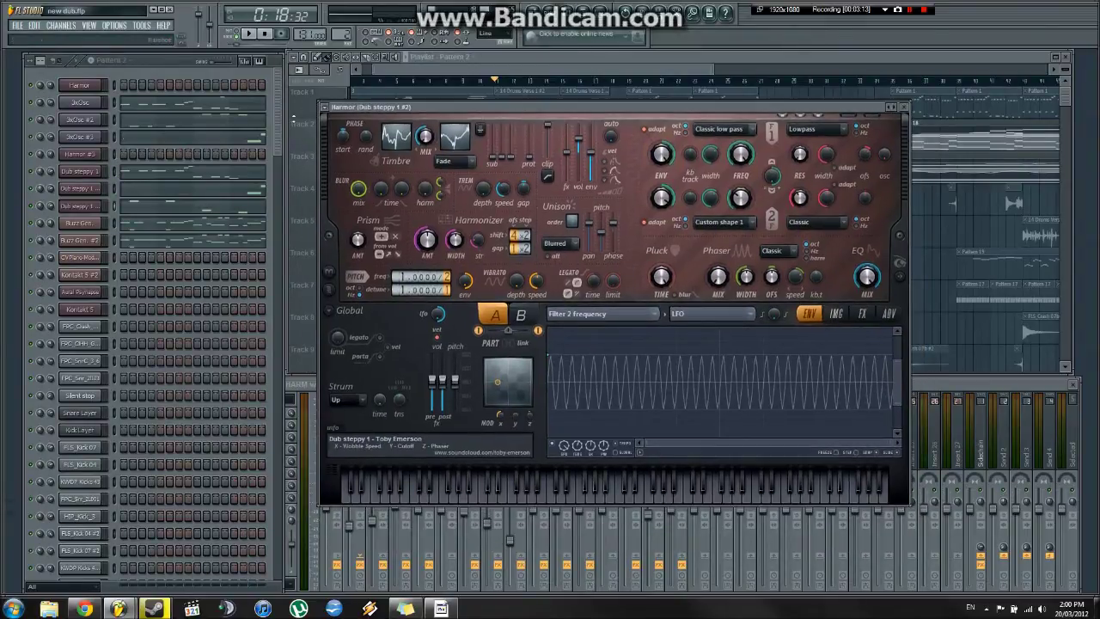
left_click(521, 316)
left_click(497, 318)
left_click(519, 318)
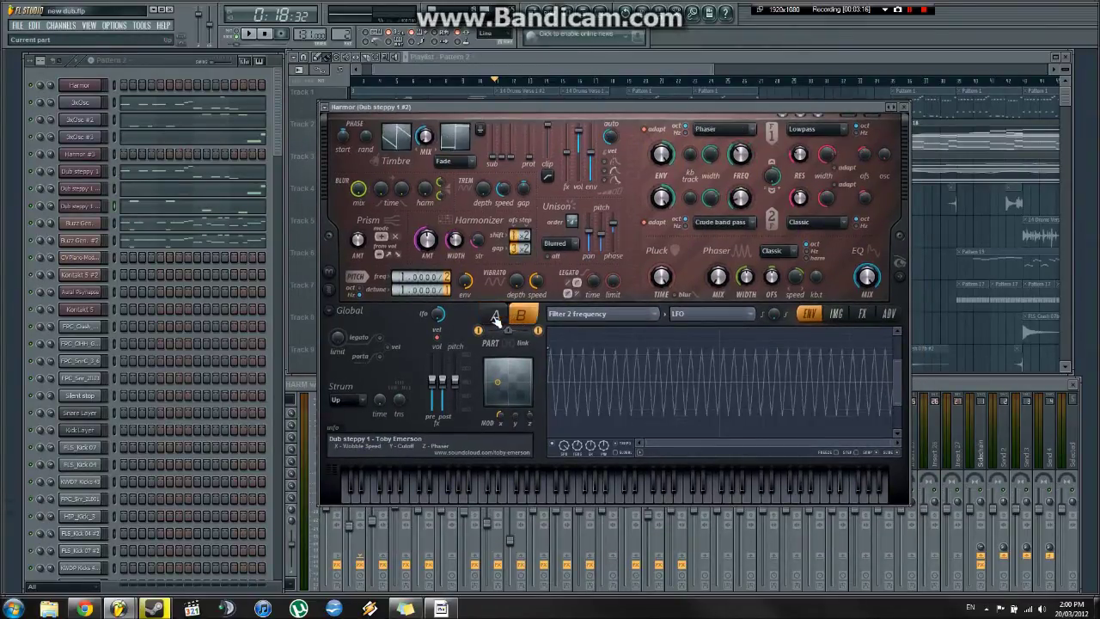
Step: Compare parts A and B of Dub steppy 1 #2, and view the Harmor settings of Dub steppy 1 #3 and Dub steppy 1
left_click(503, 318)
left_click(528, 317)
left_click(88, 190)
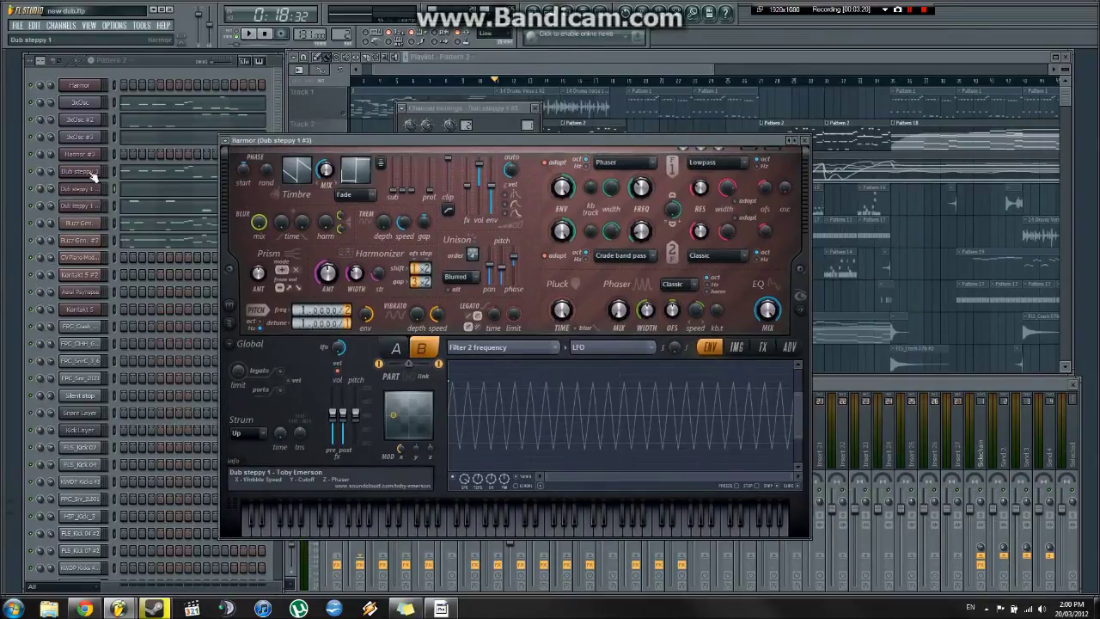
left_click(92, 174)
left_click(87, 189)
left_click(94, 209)
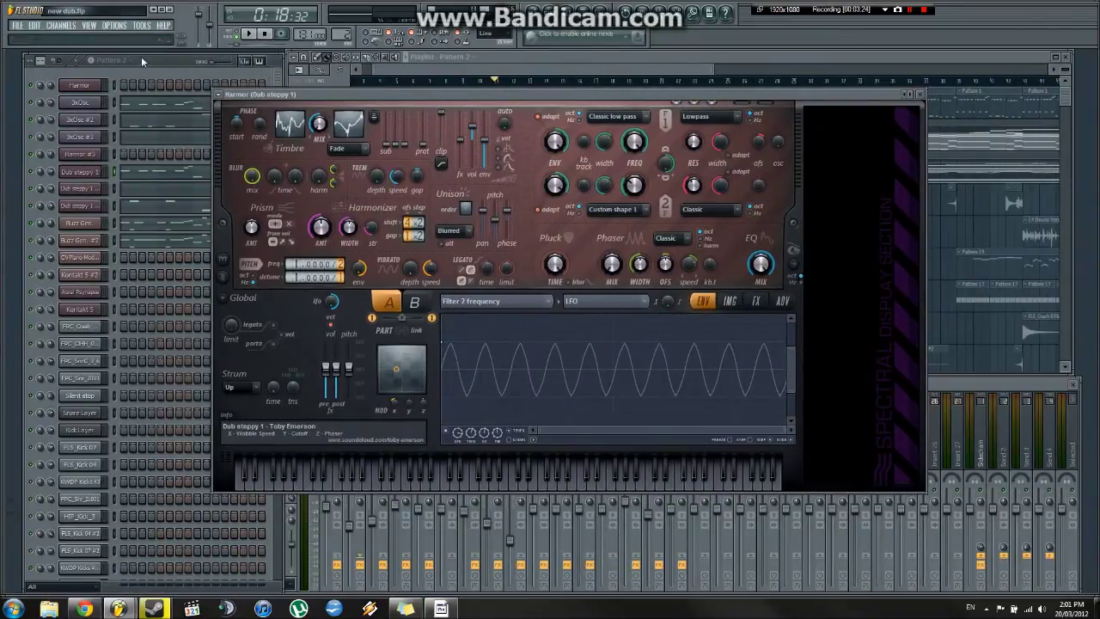
Step: Solo the Dub steppy 1 channel in the channel rack, and play Pattern 2 briefly
left_click(141, 61)
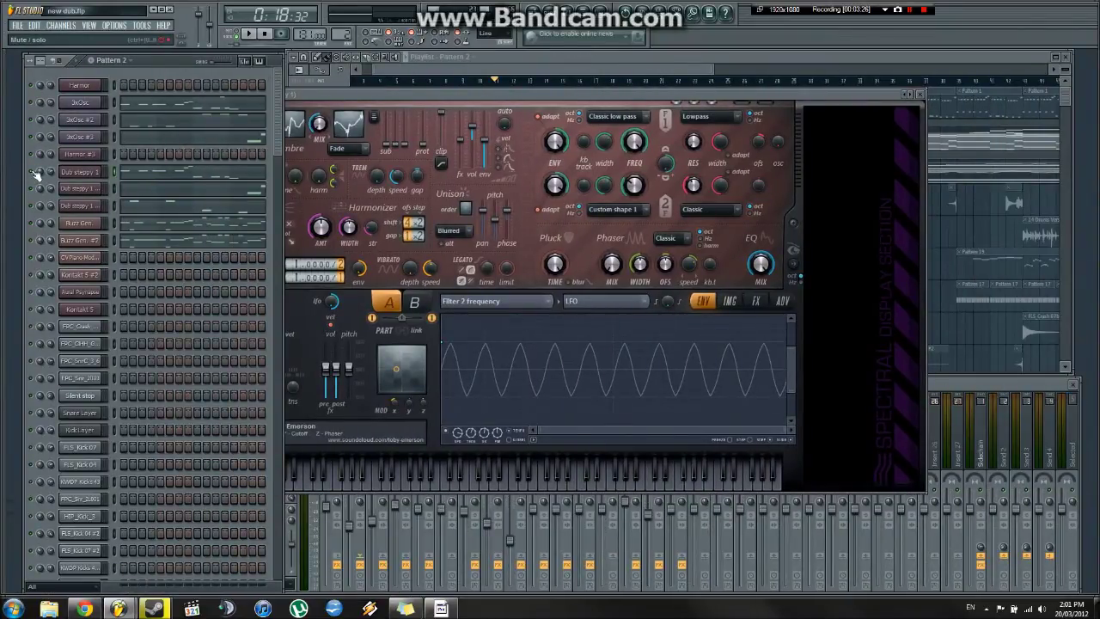
key("space")
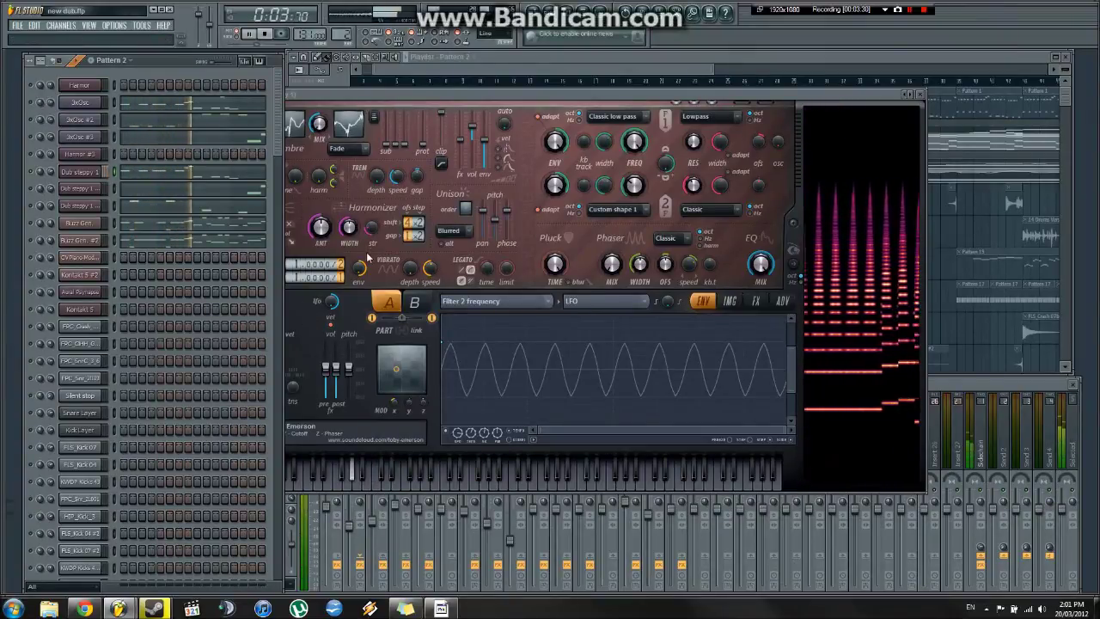
key("space")
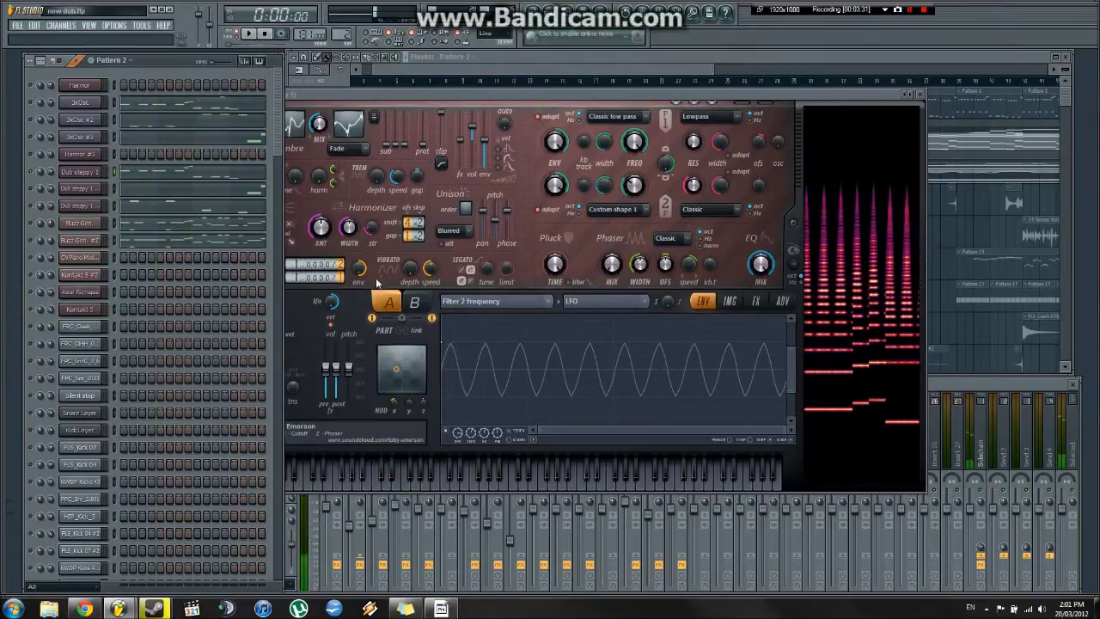
Step: Speed up the Filter 2 frequency LFO in part A of Dub steppy 1 and audition Pattern 2
left_click(458, 438)
key("space")
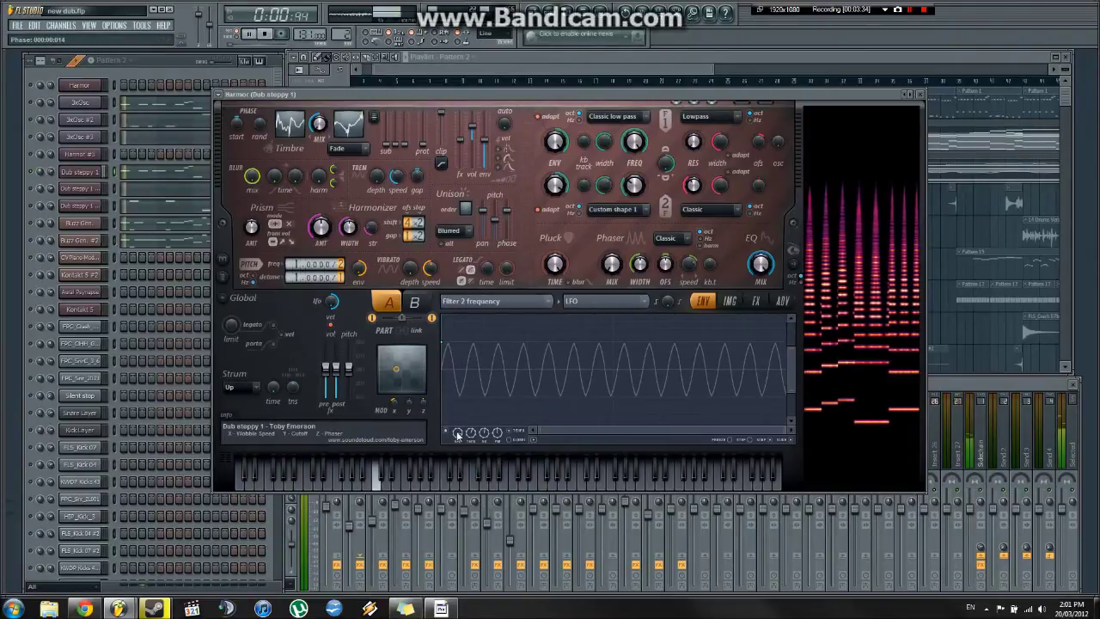
key("space")
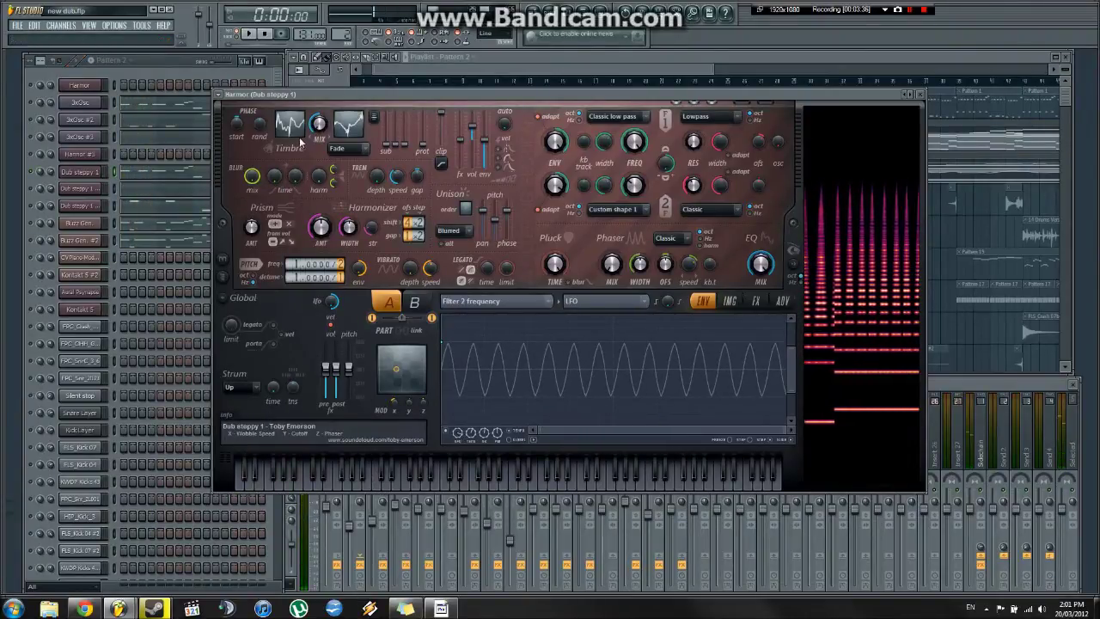
Step: Compare the Filter 2 frequency LFO shapes of parts A and B in Dub steppy 1
left_click(415, 302)
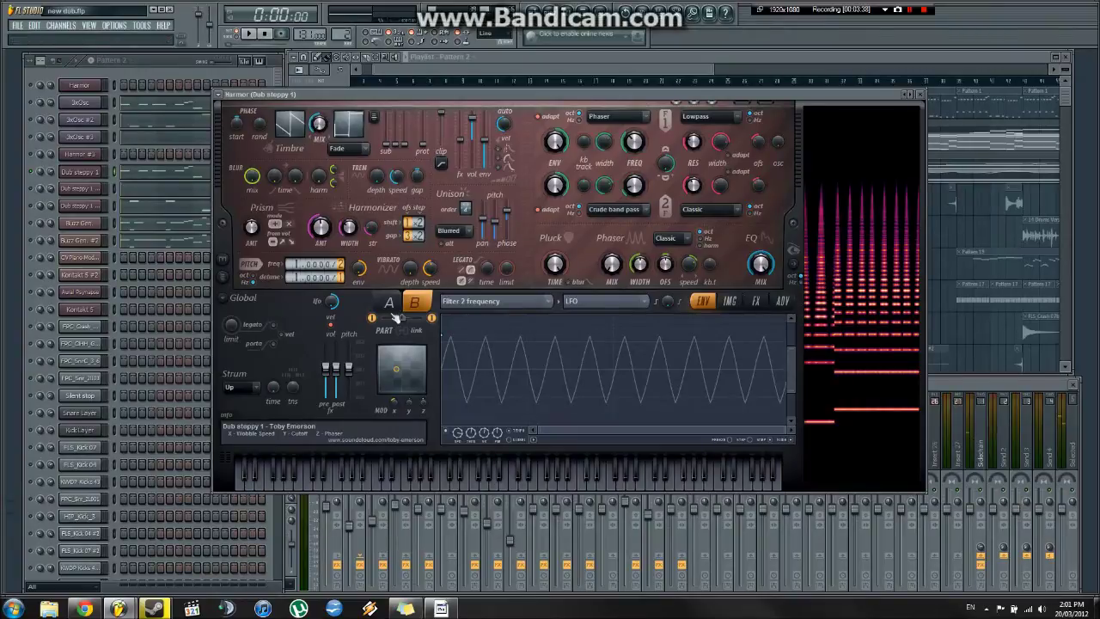
left_click(389, 303)
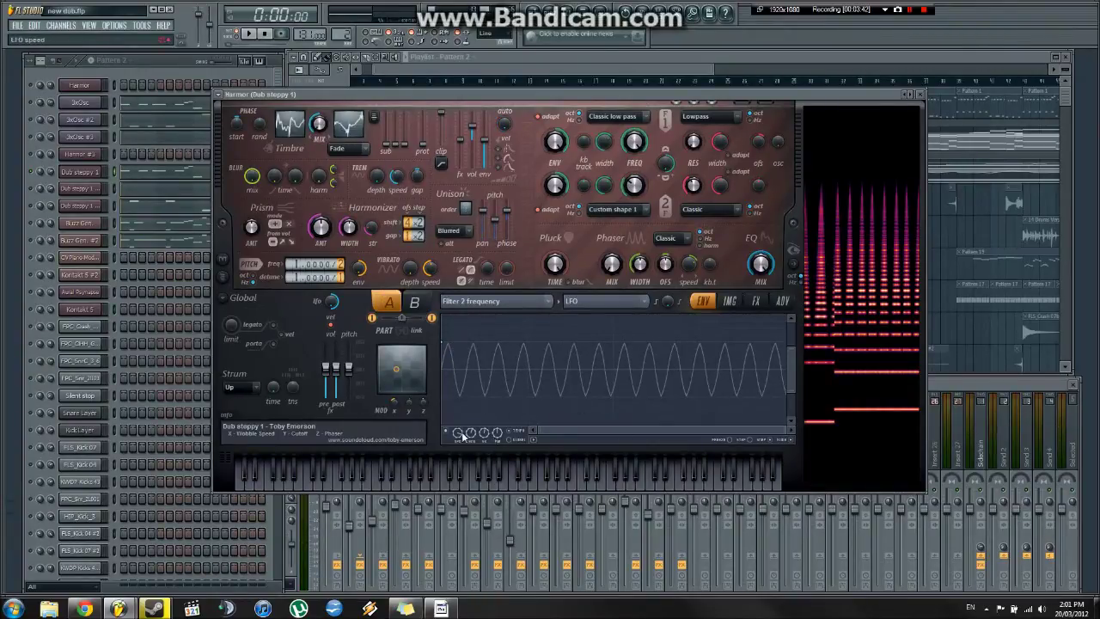
left_click(414, 301)
left_click(389, 302)
left_click(414, 301)
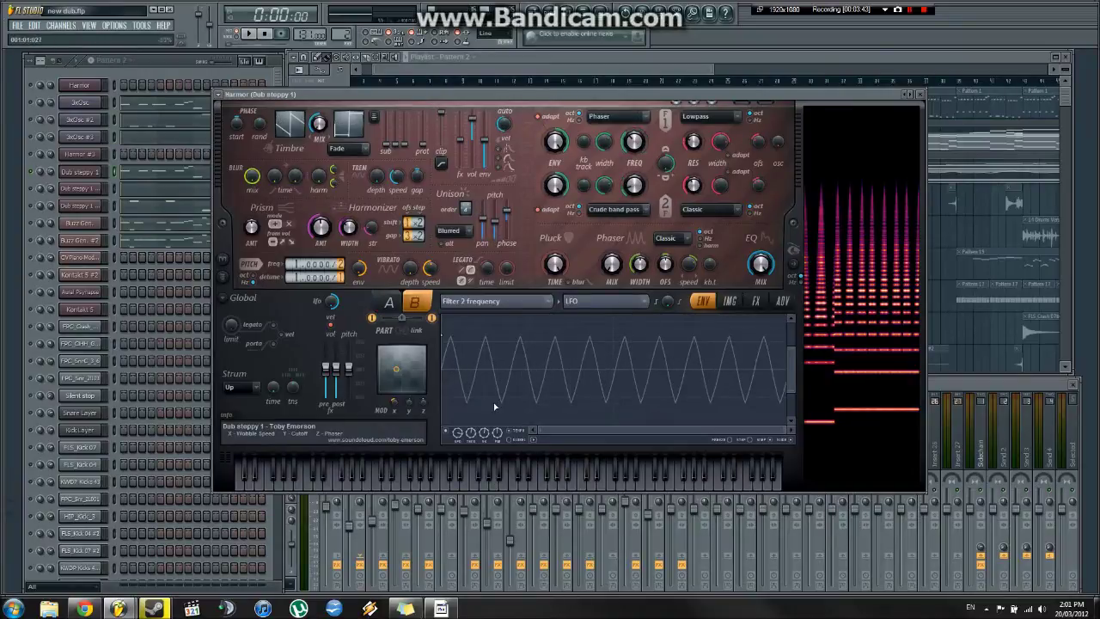
Step: Increase the Filter 2 frequency LFO speed further in part A of Dub steppy 1 and compare it with part B
left_click(390, 301)
left_click_drag(456, 434, 456, 400)
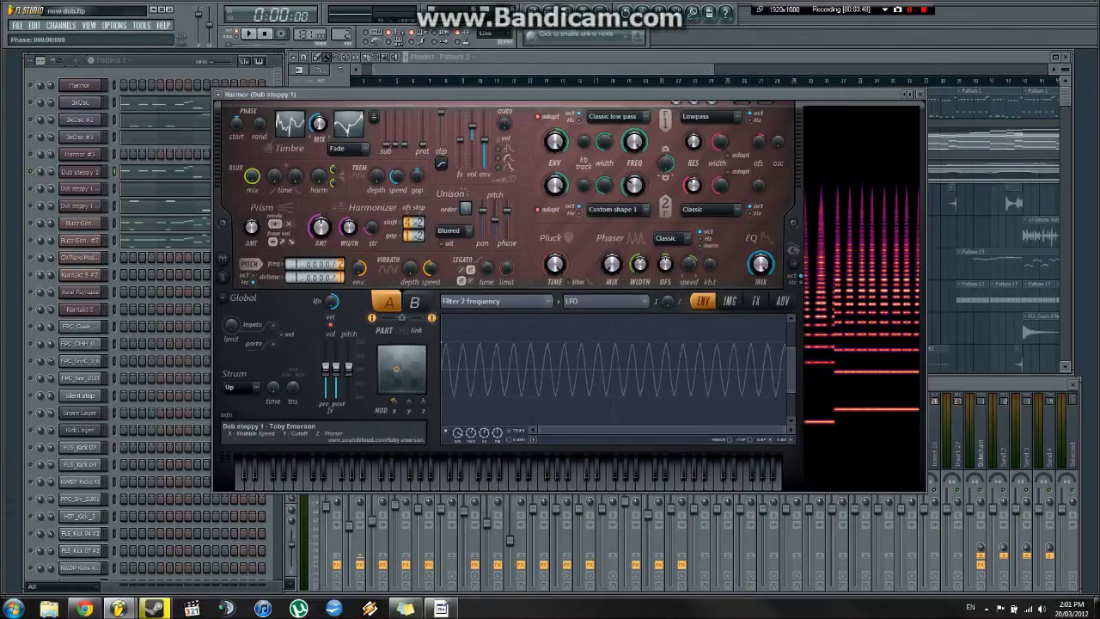
left_click(414, 302)
left_click(388, 303)
Step: Insert a new Harmor channel above the Harmor #3 channel and move its plugin window higher
right_click(100, 170)
right_click(103, 152)
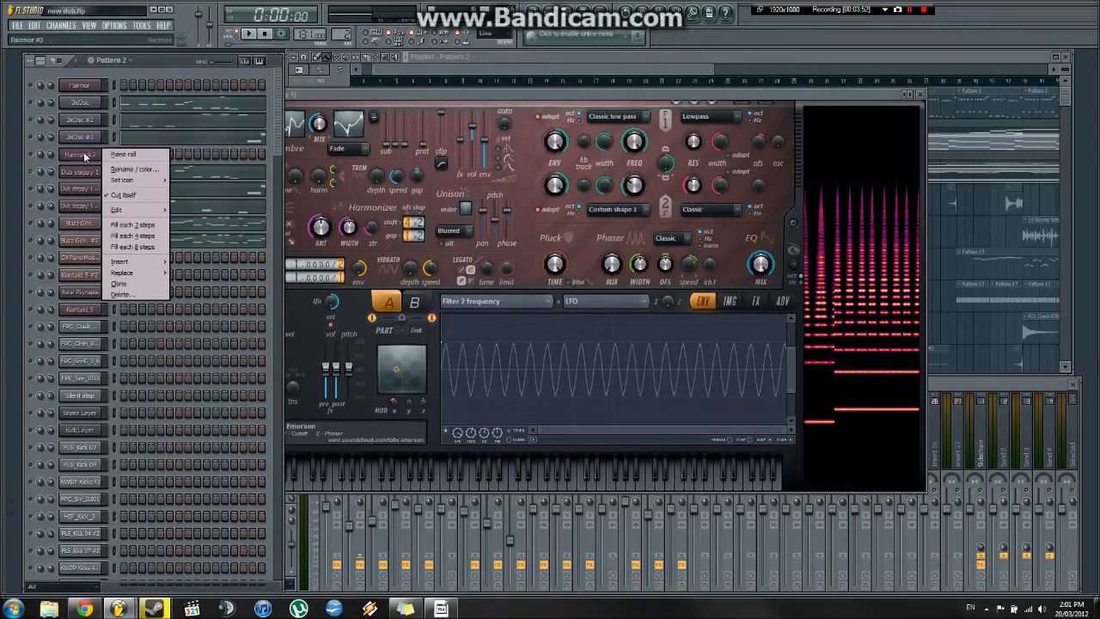
mouse_move(129, 262)
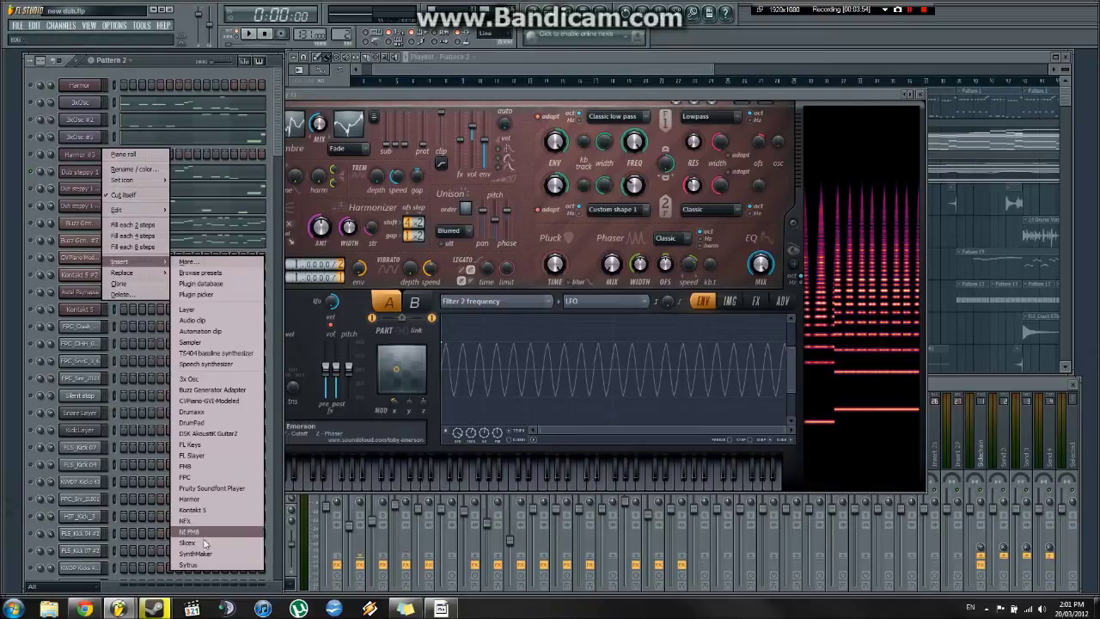
left_click(189, 499)
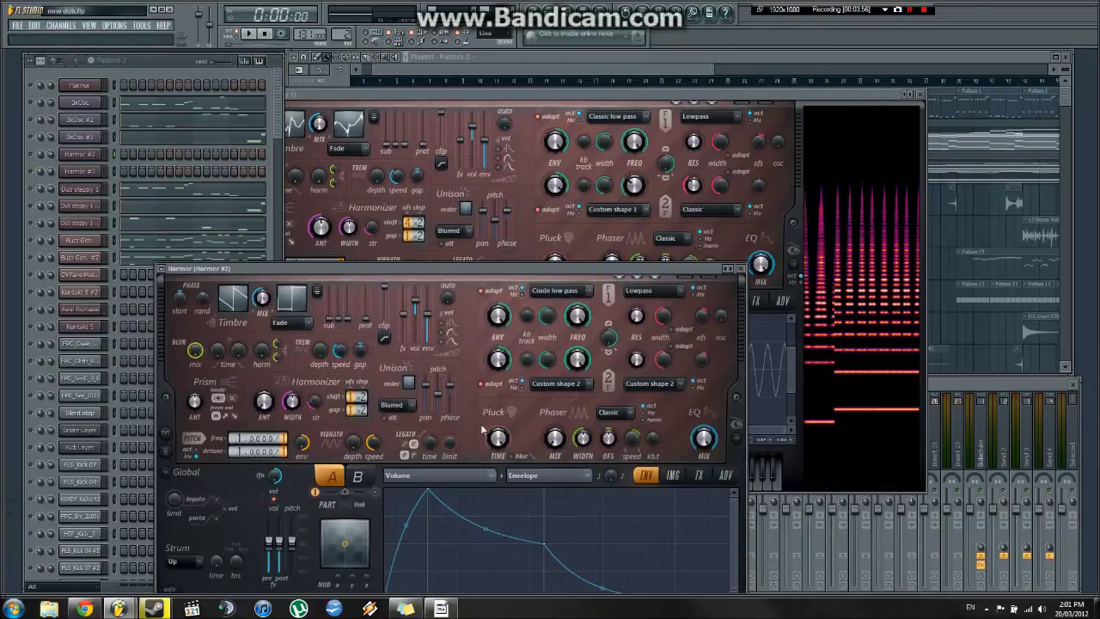
left_click_drag(451, 271, 442, 96)
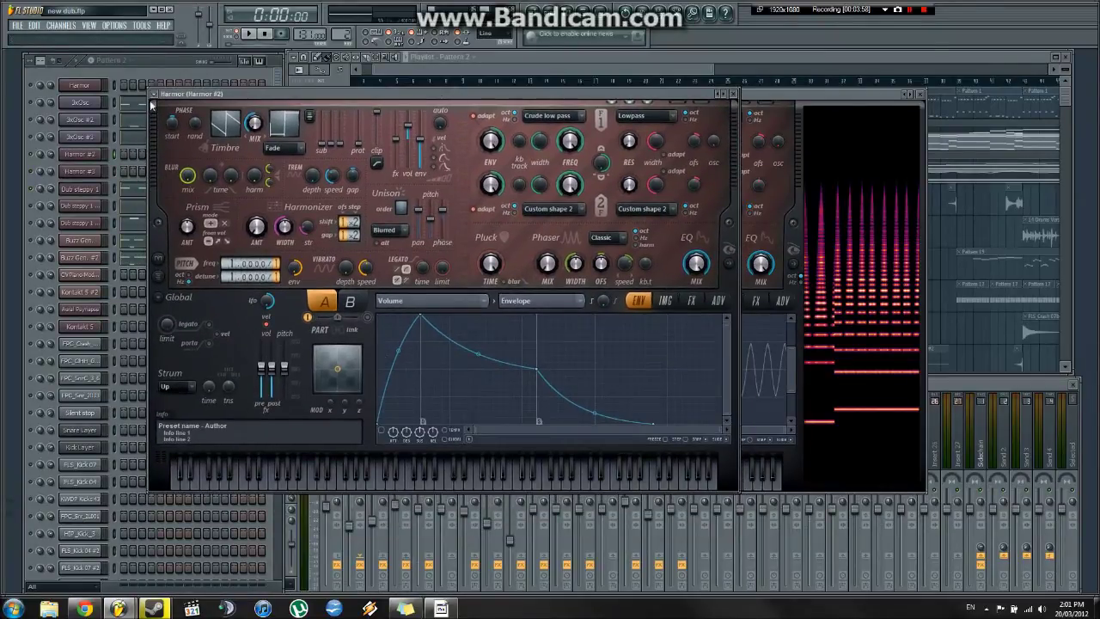
Step: Load the Dub steppy 1 preset into the new Harmor channel and show its part A
left_click(155, 101)
mouse_move(207, 124)
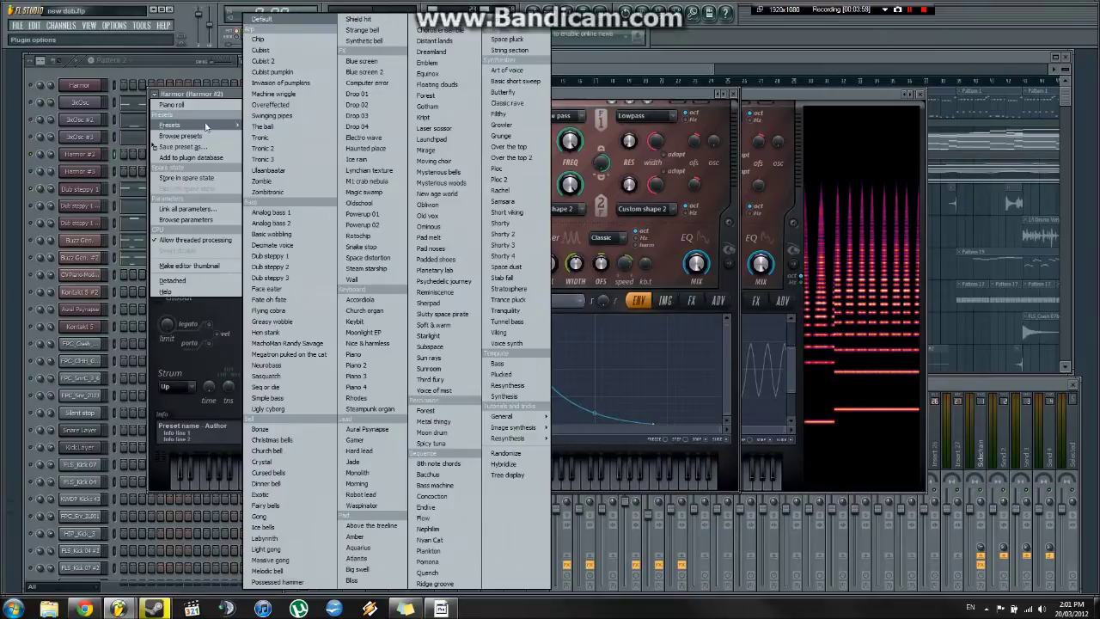
left_click(287, 258)
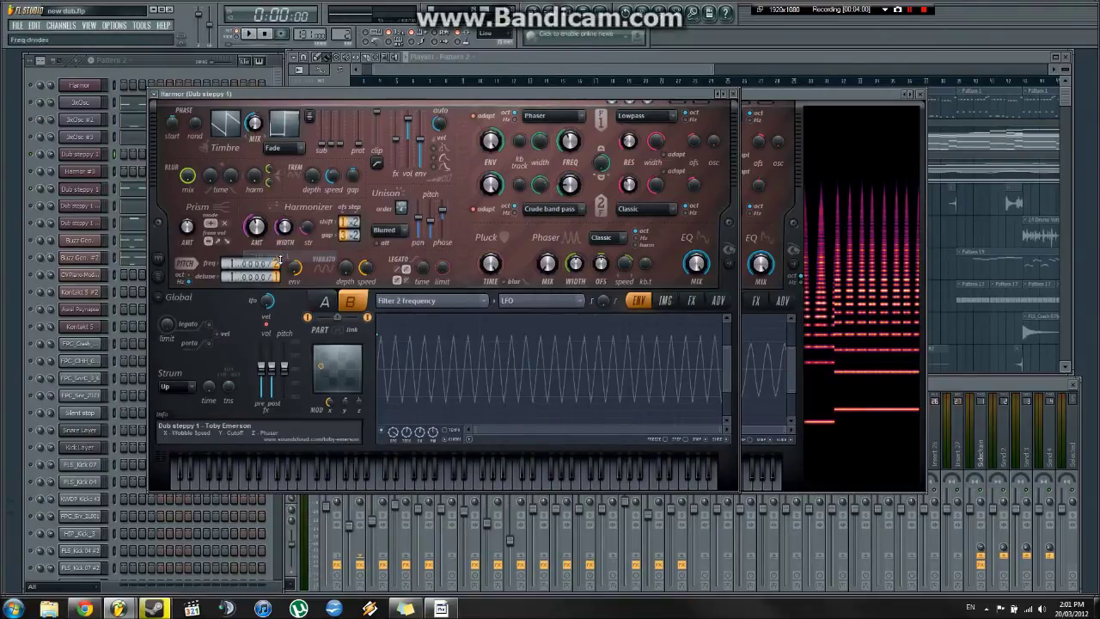
left_click(325, 300)
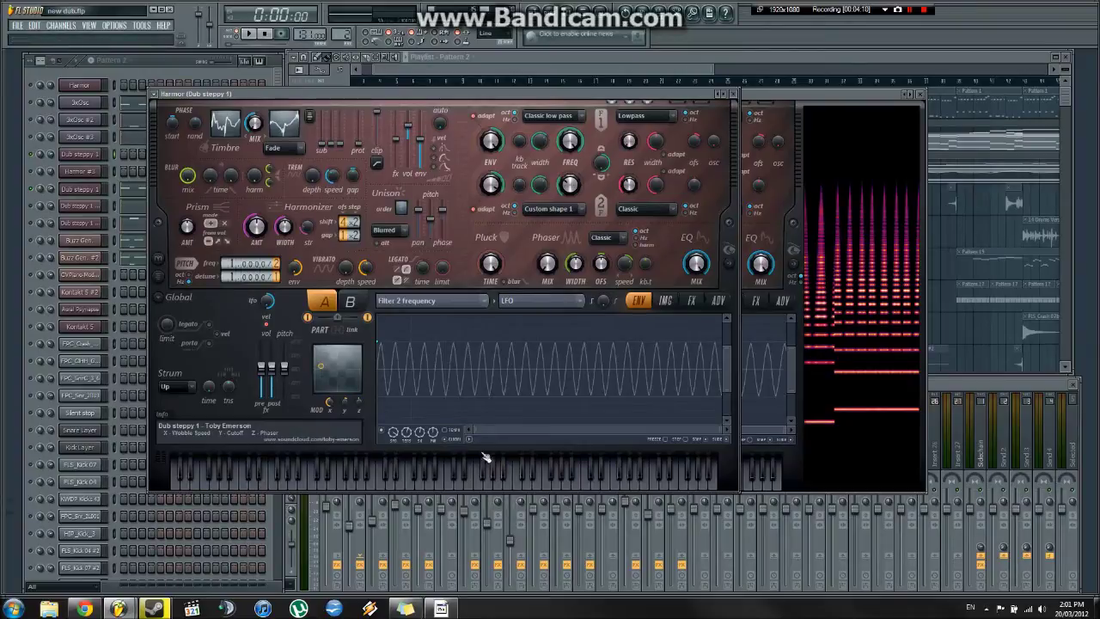
Step: Slow the Filter 2 frequency LFO in part A of the new Harmor channel and move its window away from the channel rack
left_click(448, 440)
left_click_drag(394, 435, 392, 177)
left_click_drag(416, 94, 569, 118)
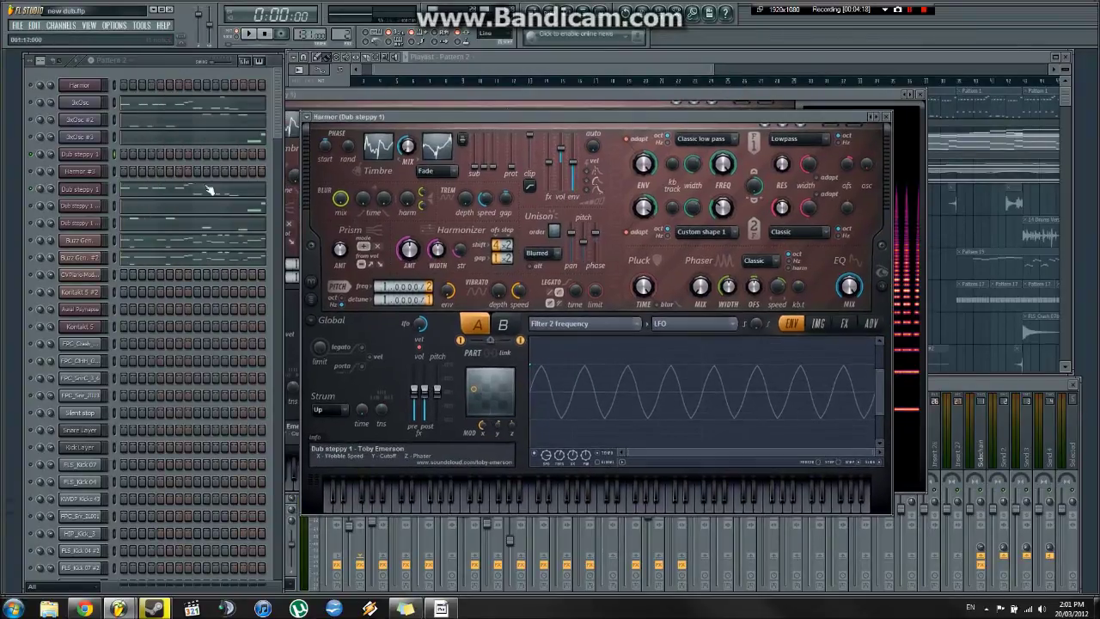
Step: Review the original Dub steppy 1 channel's piano roll notes alongside its Harmor LFO, and close both windows
left_click(136, 194)
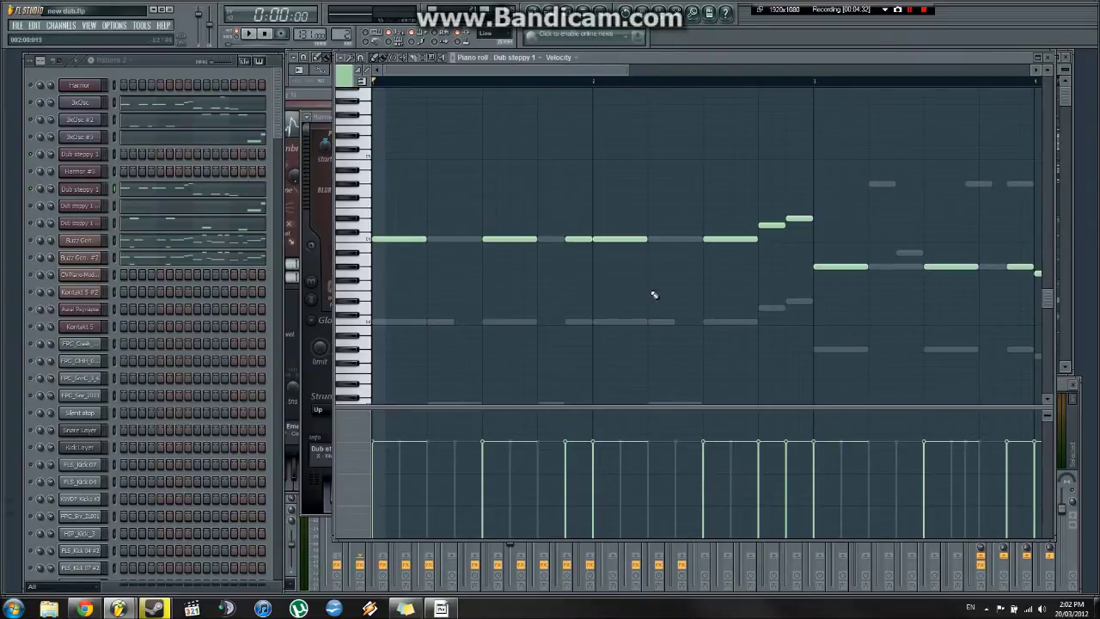
left_click(85, 197)
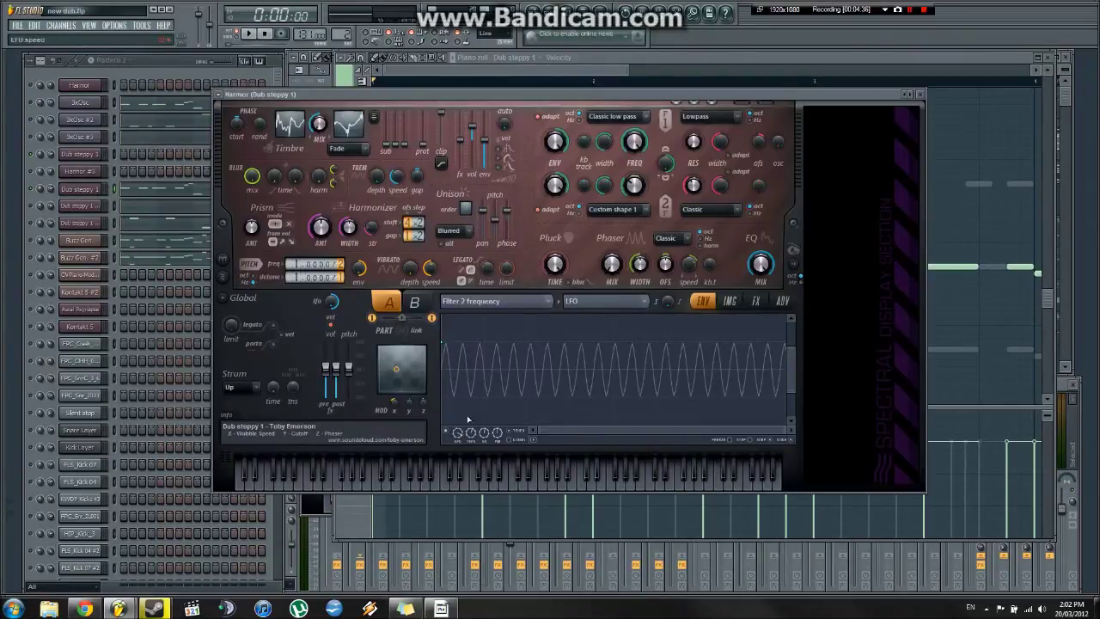
left_click(600, 59)
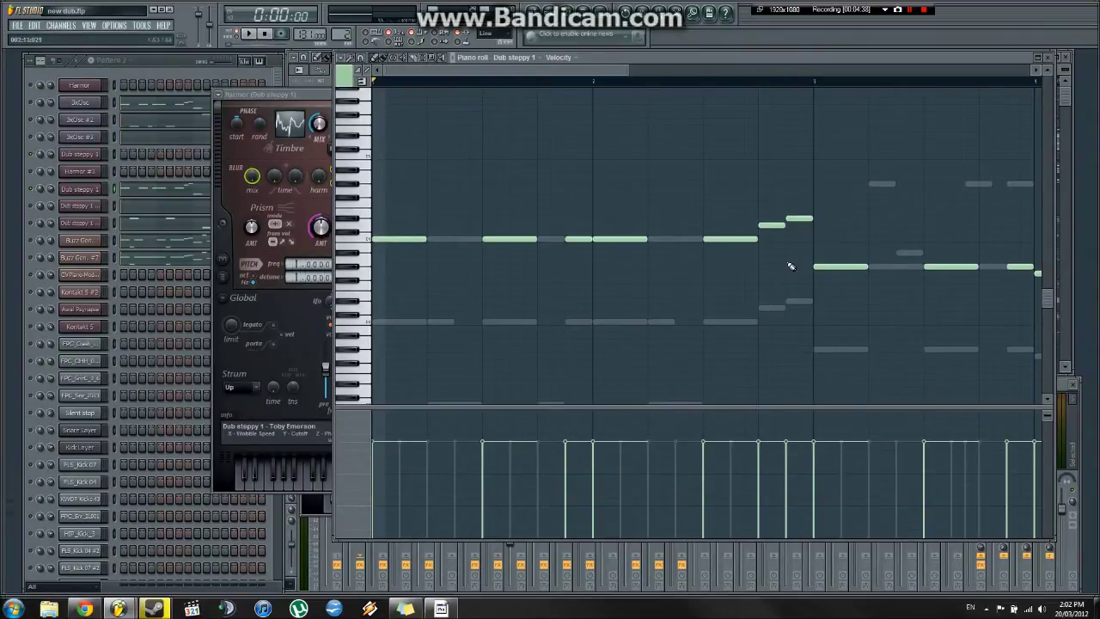
left_click_drag(789, 265, 617, 264)
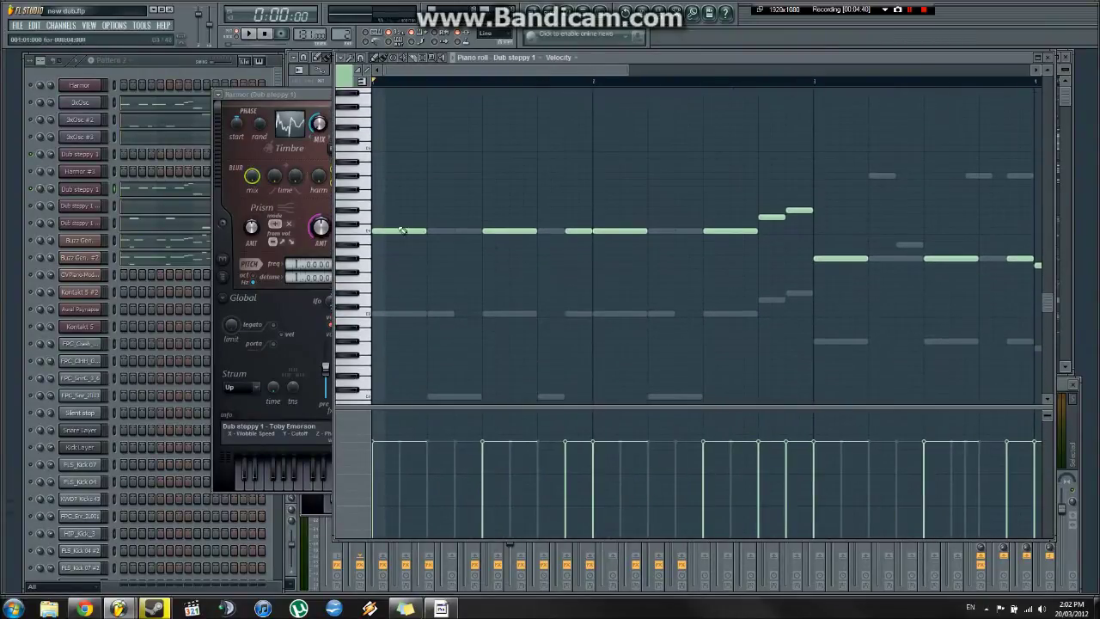
left_click(1048, 57)
left_click_drag(508, 92, 514, 81)
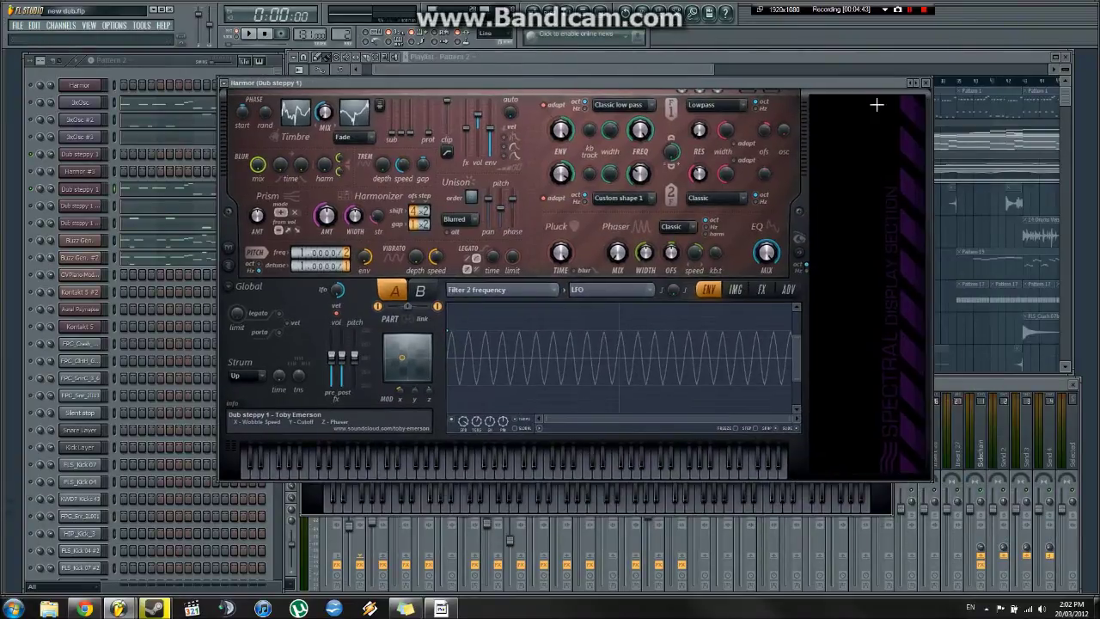
left_click(928, 84)
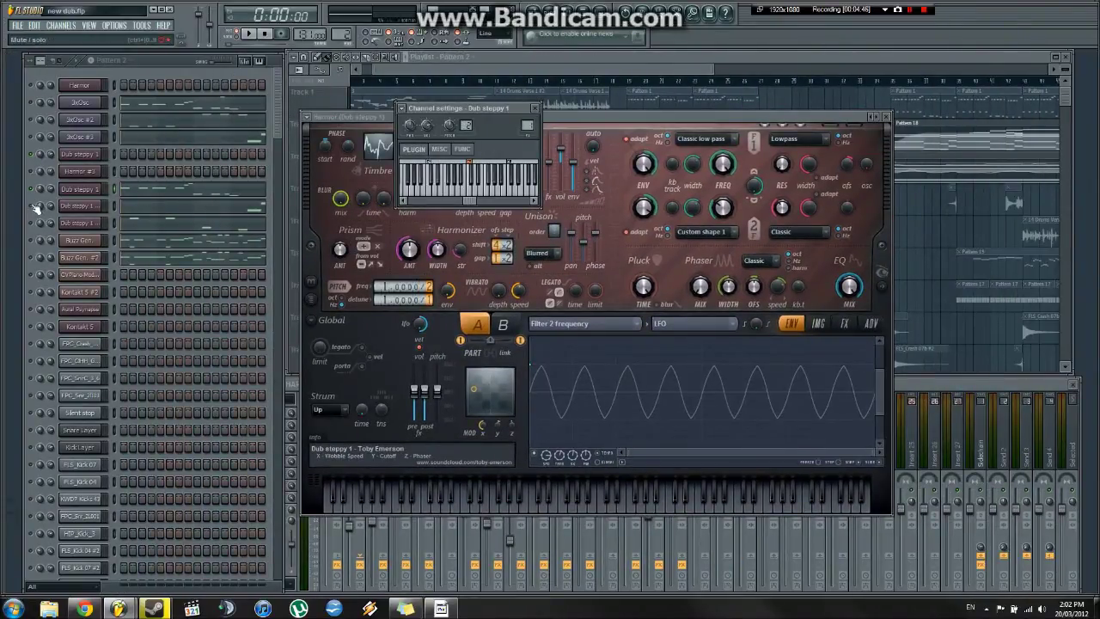
Step: Unmute the cloned Dub steppy 1 #3 and #2 channels and play Pattern 2 briefly
left_click(32, 206)
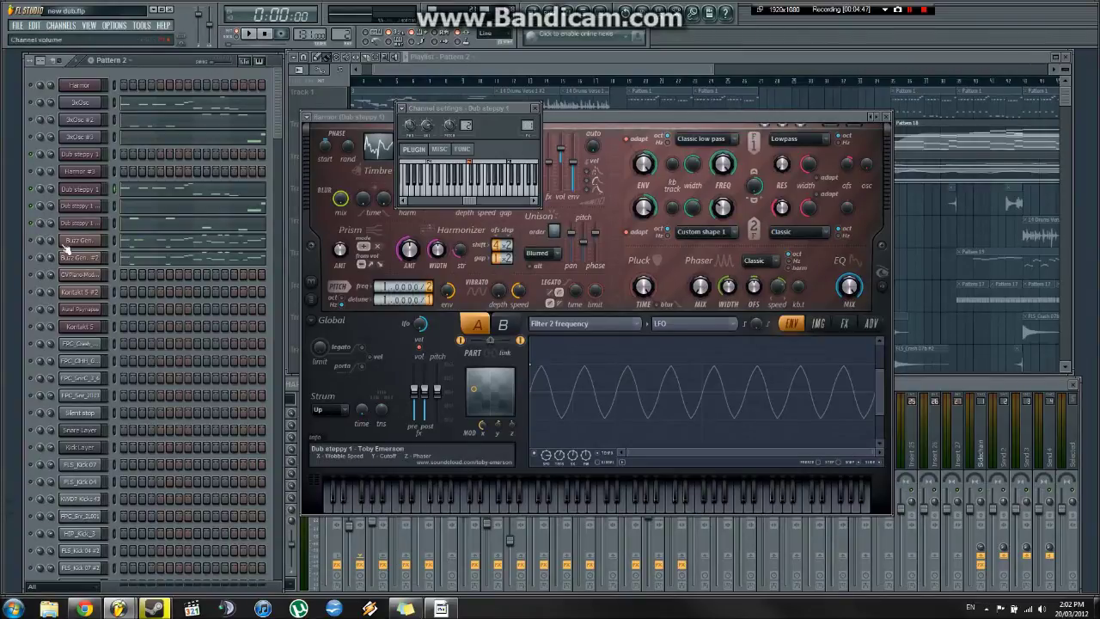
key("space")
key("space")
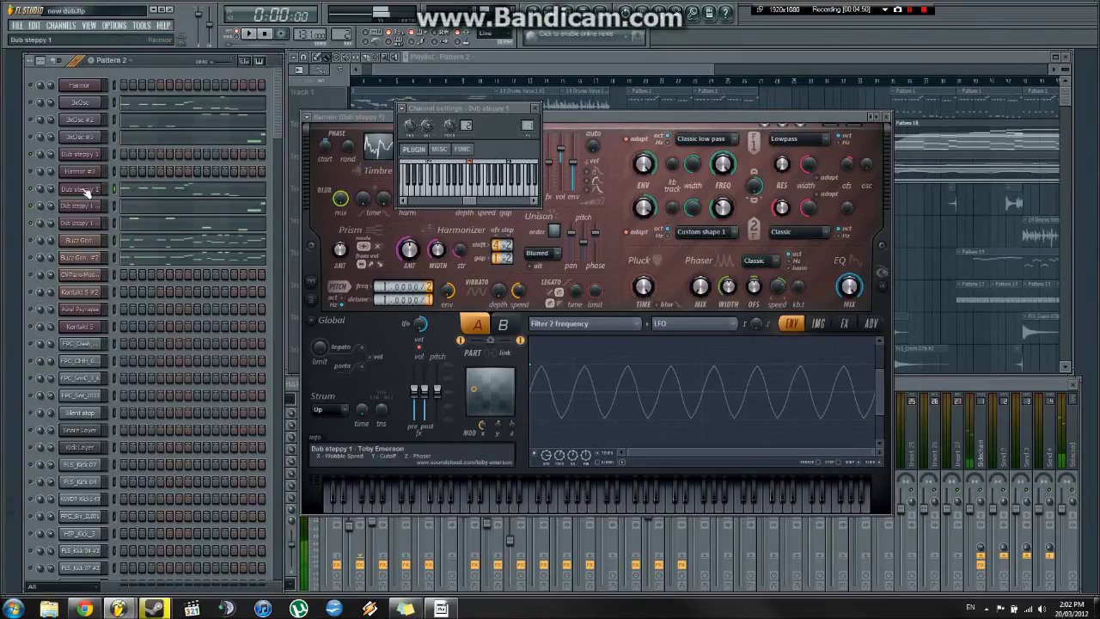
Step: Compare parts A and B of the original Dub steppy 1 channel, and slow the Filter 2 frequency LFO in part A
left_click(90, 192)
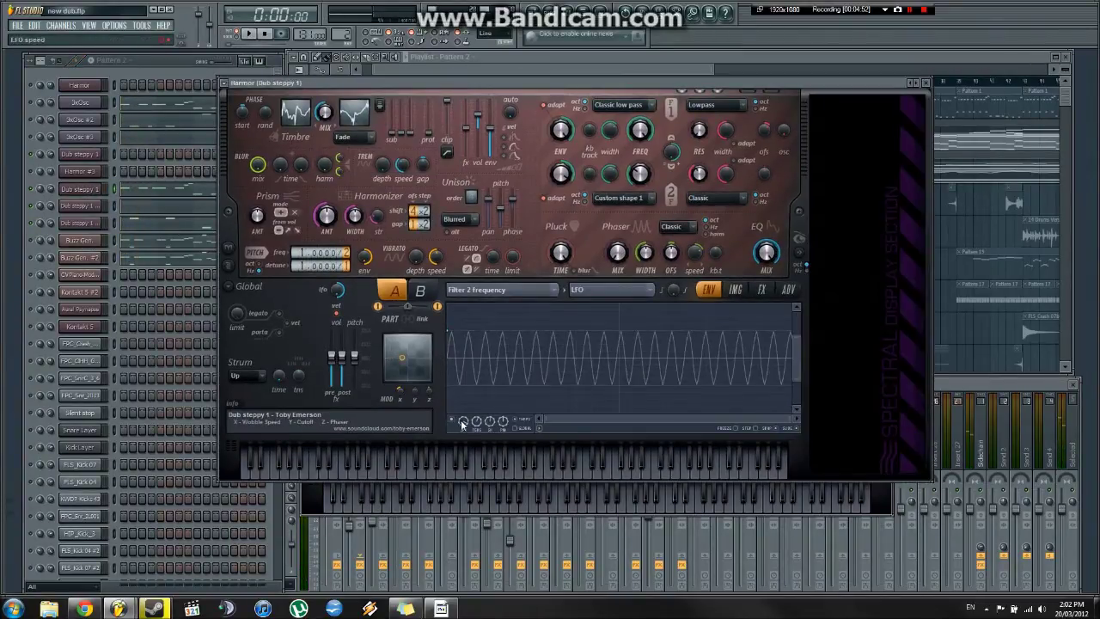
left_click(421, 292)
left_click(395, 293)
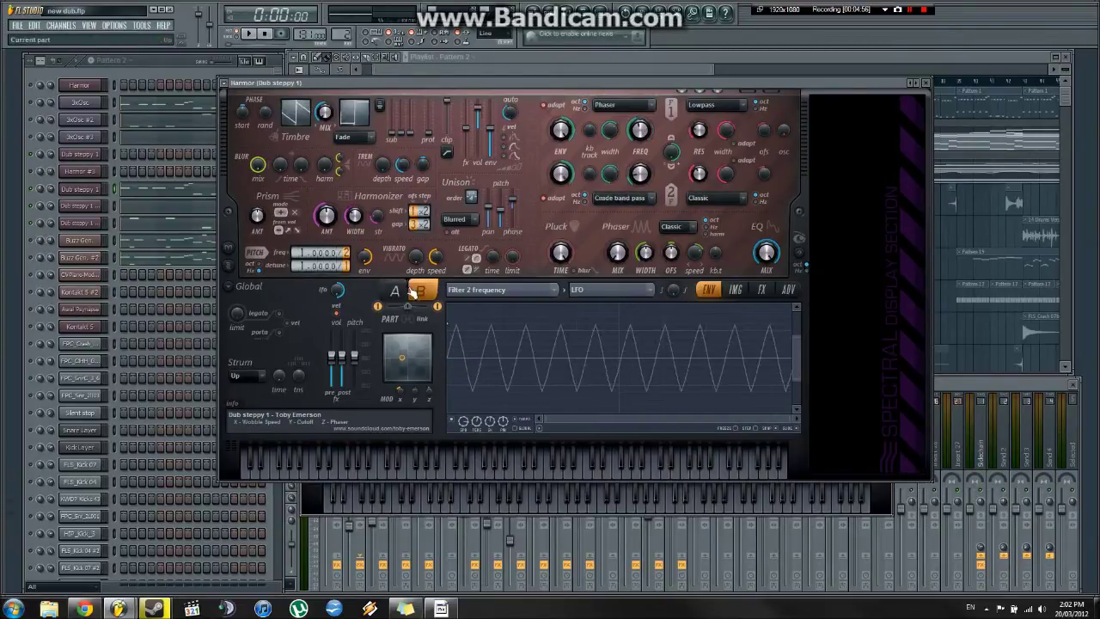
left_click_drag(468, 428, 468, 419)
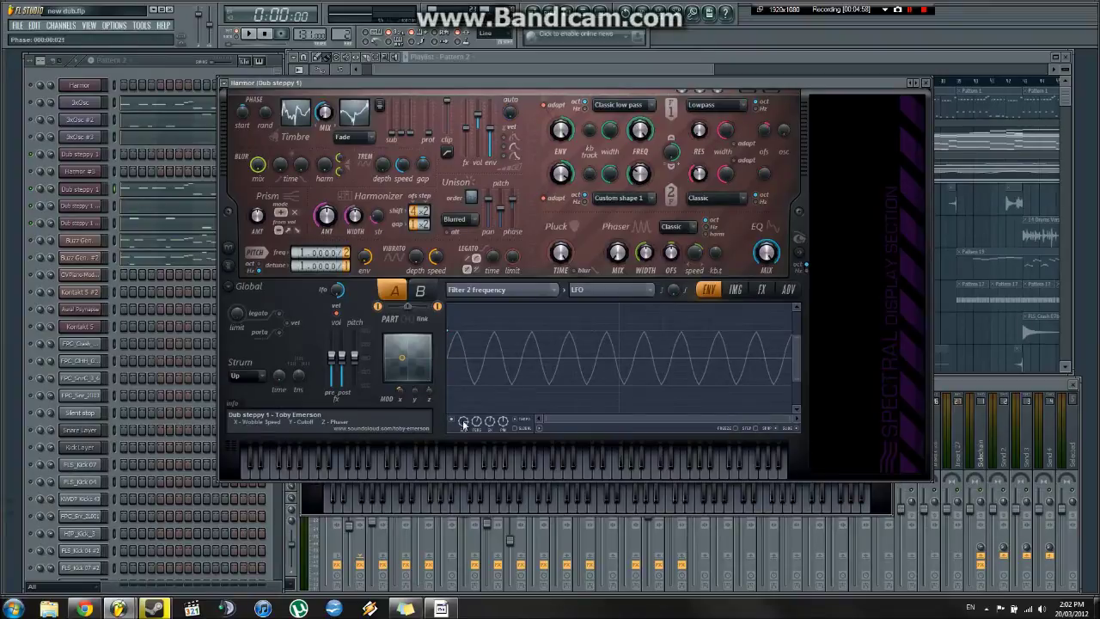
Step: Play Pattern 2 twice to hear the Dub steppy 1 channels together, with the channel rack in front
key("space")
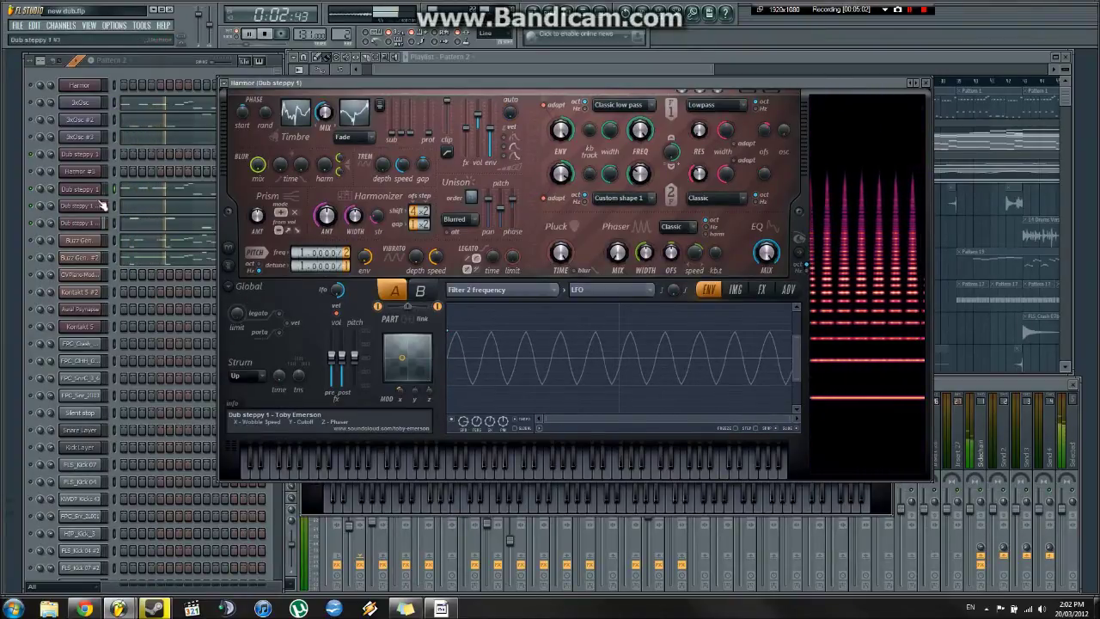
left_click(174, 68)
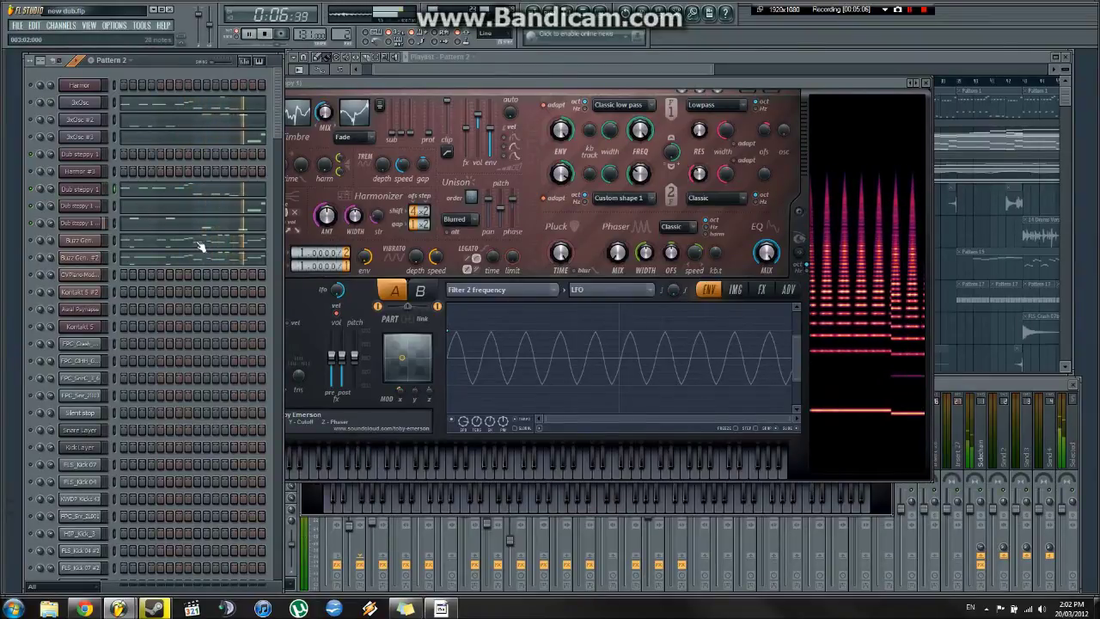
key("space")
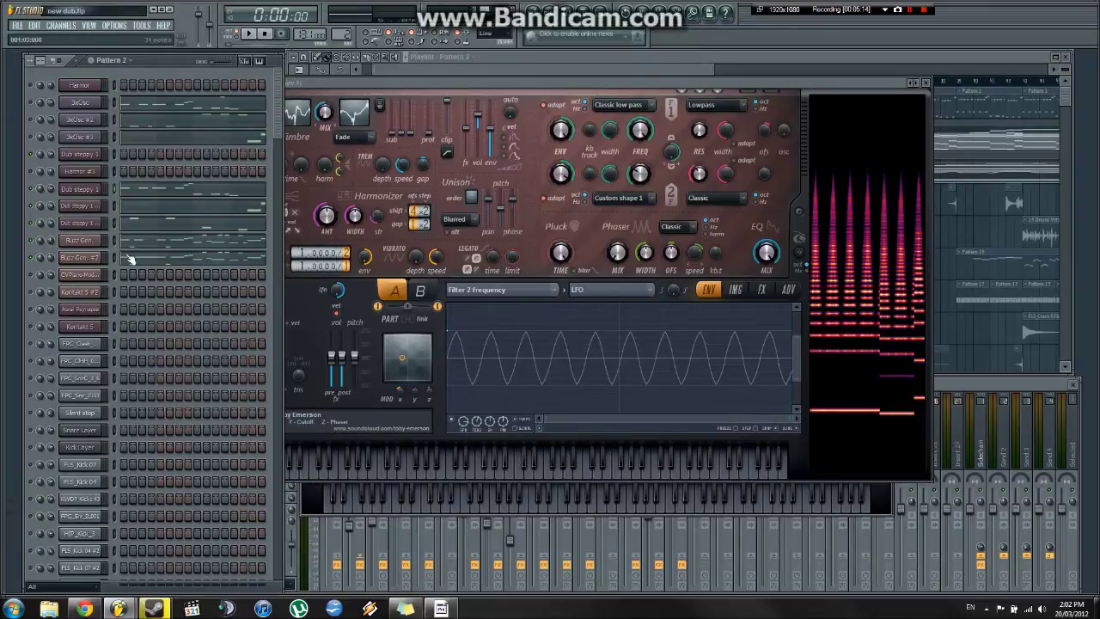
key("space")
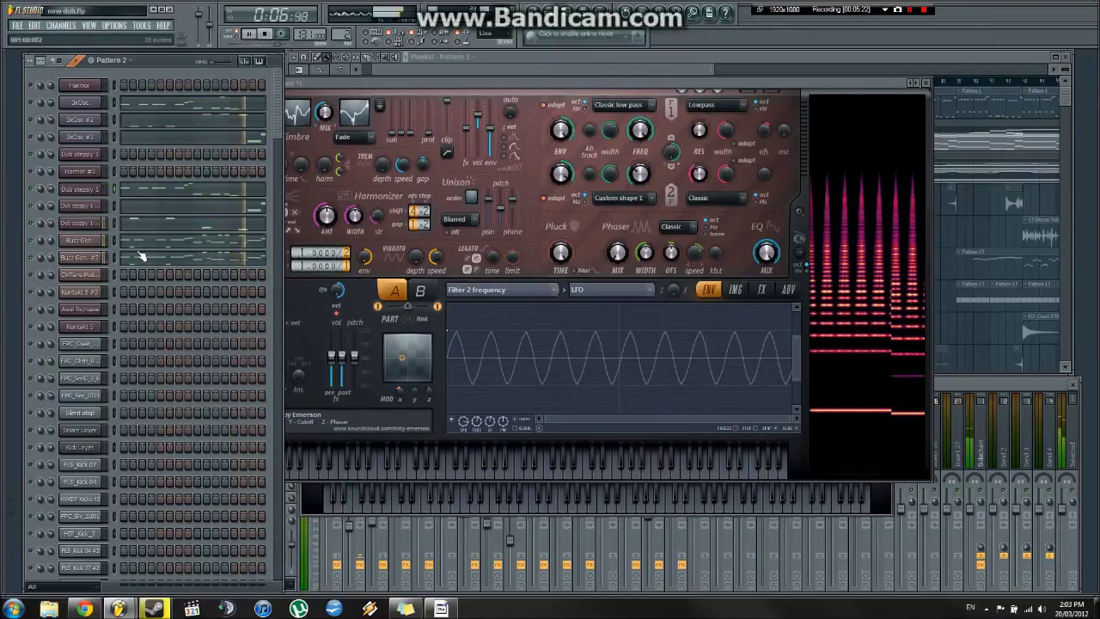
key("space")
Step: Open the Buzz Gen. and Buzz Gen. #2 generators and play Pattern 2 to hear the layer
left_click(97, 248)
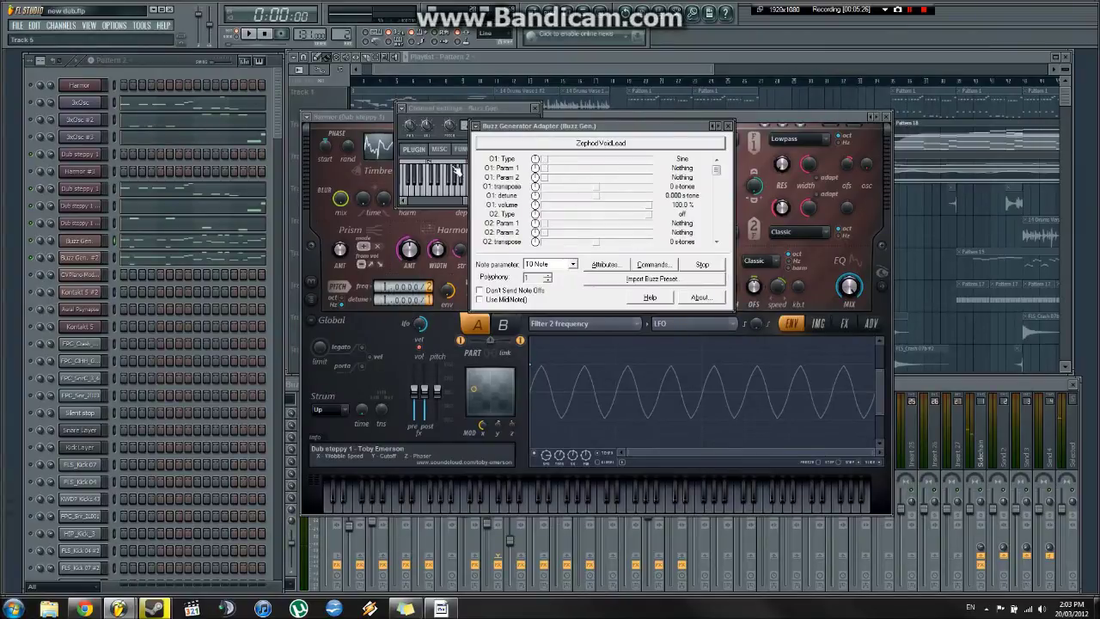
left_click(93, 258)
left_click_drag(550, 251, 545, 207)
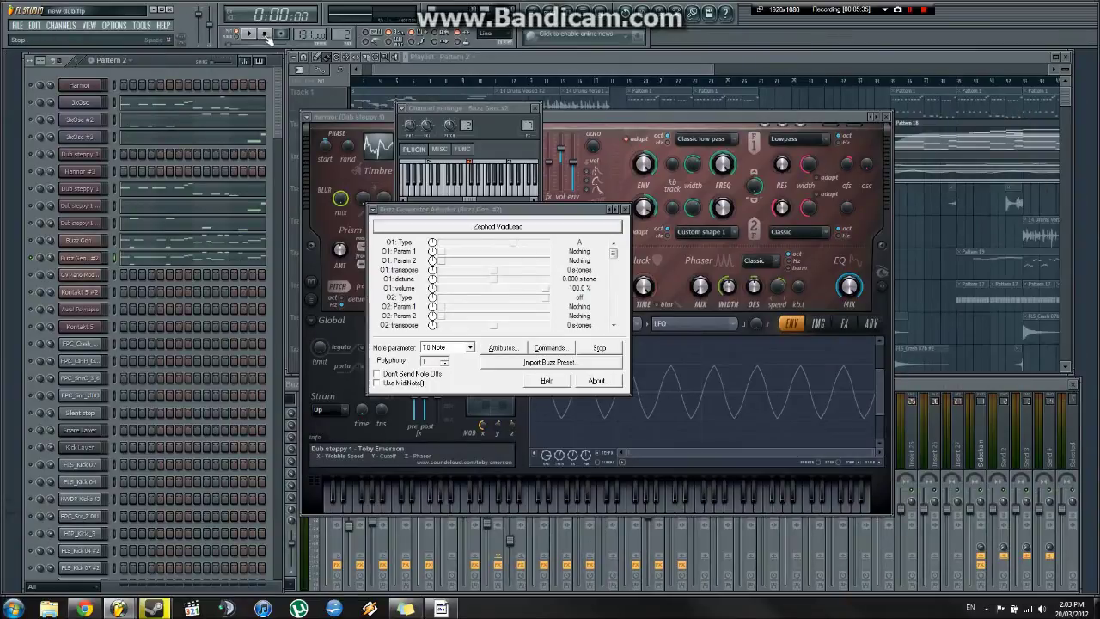
key("space")
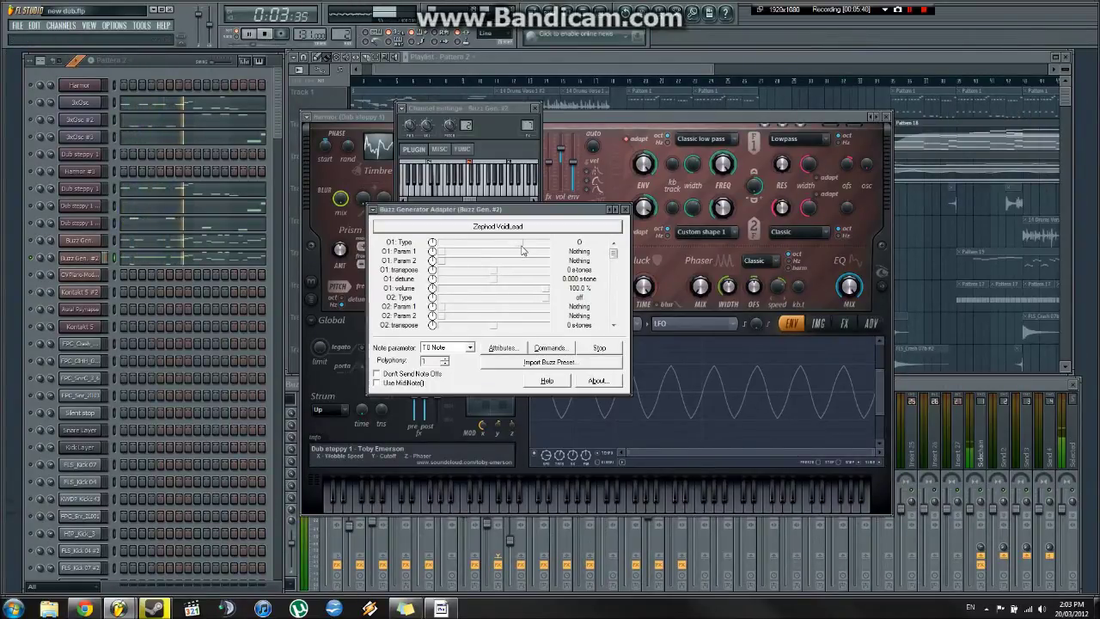
left_click(265, 34)
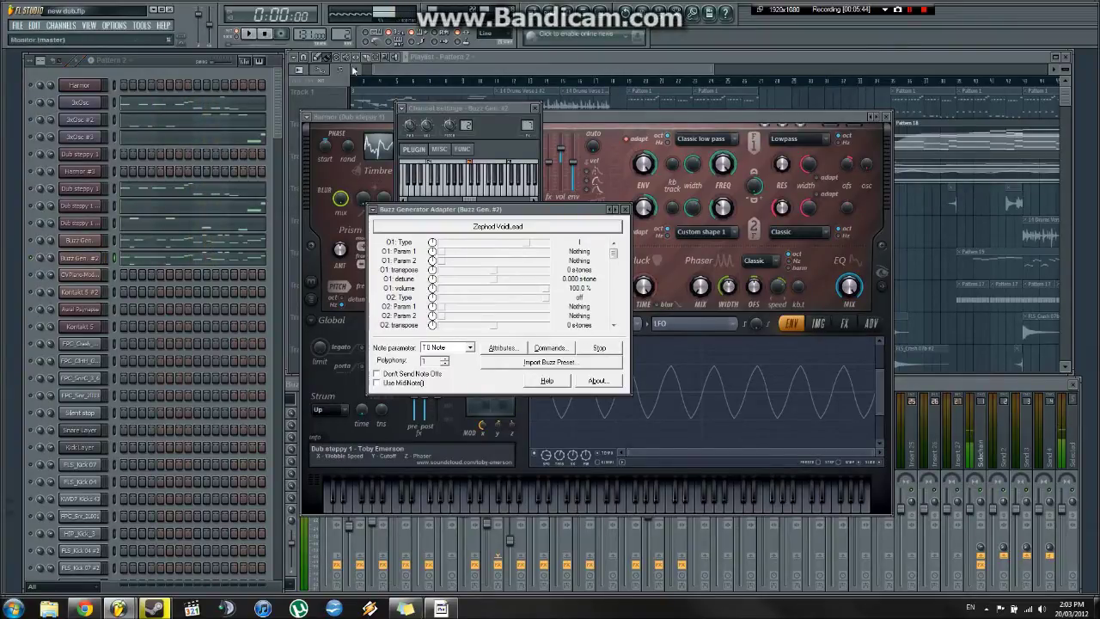
Step: Examine the Zephod VoidLead oscillator parameters of Buzz Gen. #2 and close the generator window
left_click_drag(521, 210, 496, 154)
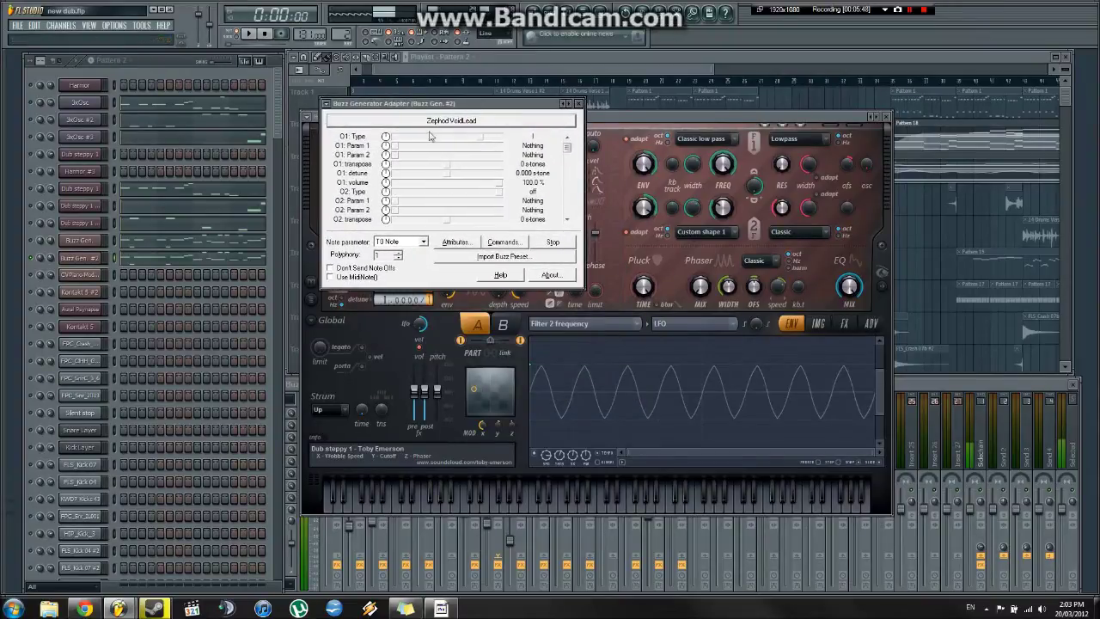
left_click_drag(477, 104, 472, 106)
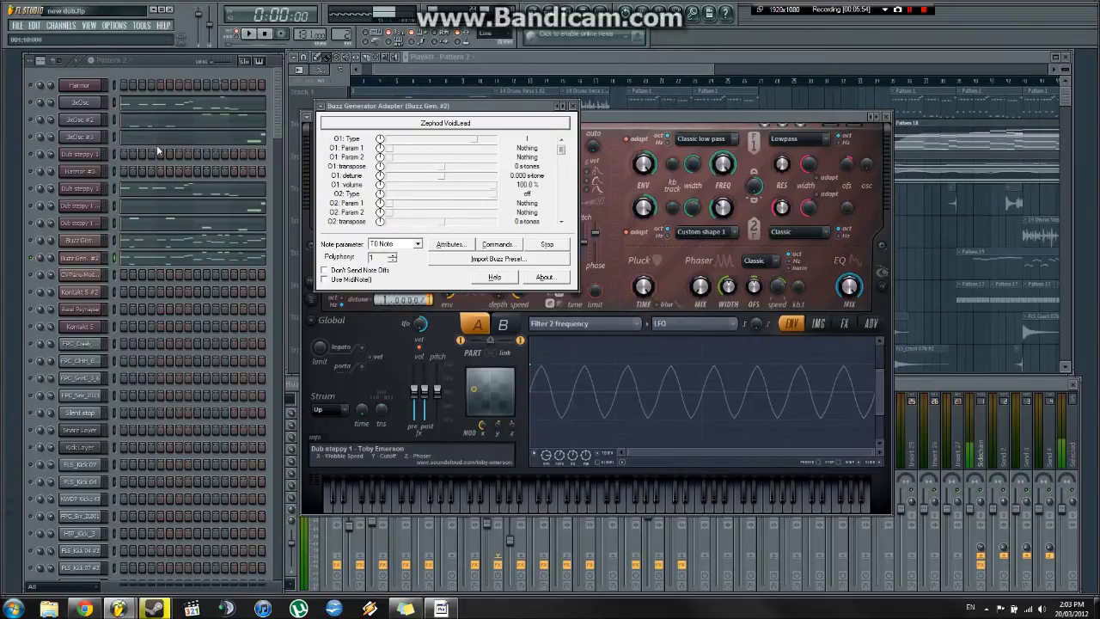
left_click(541, 245)
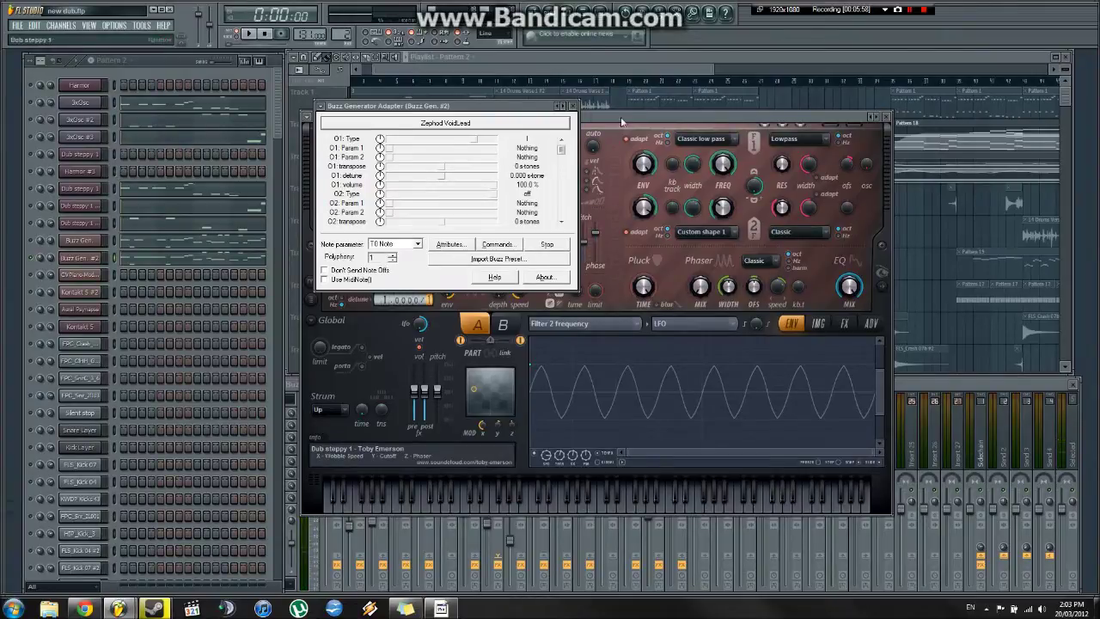
mouse_move(519, 110)
left_mouse_down()
mouse_move(519, 172)
mouse_move(530, 104)
left_mouse_up()
left_click(582, 100)
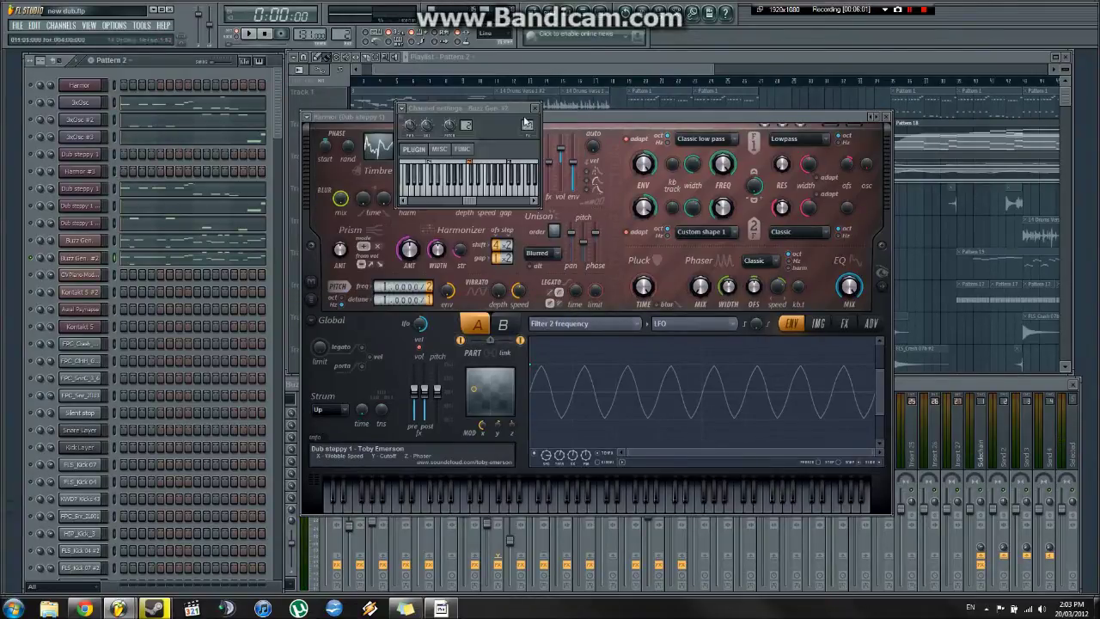
double_click(105, 256)
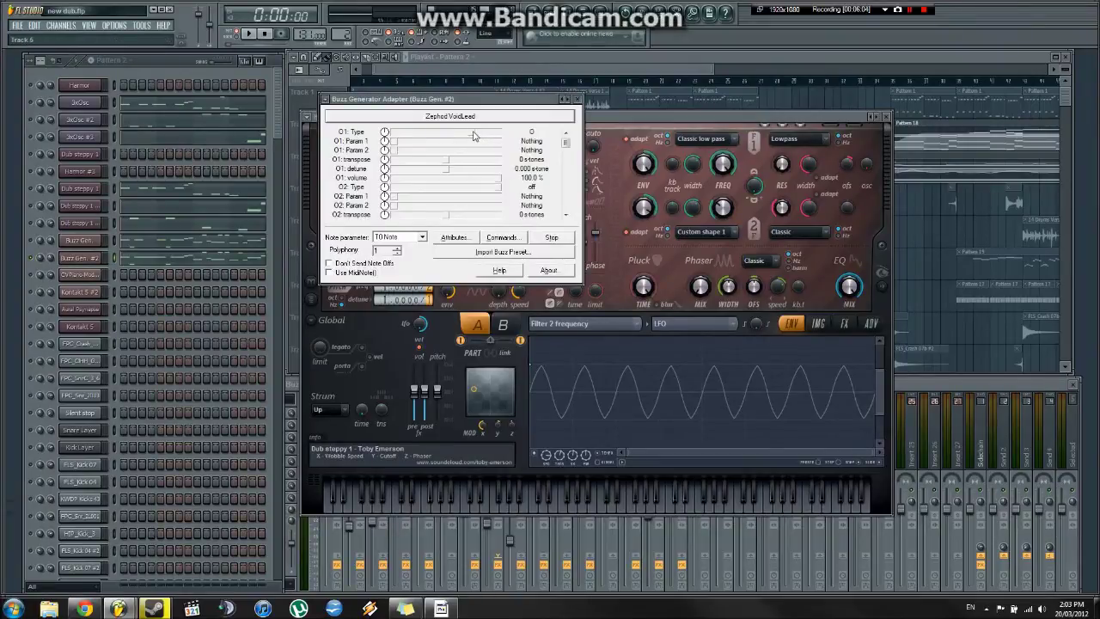
left_click(577, 100)
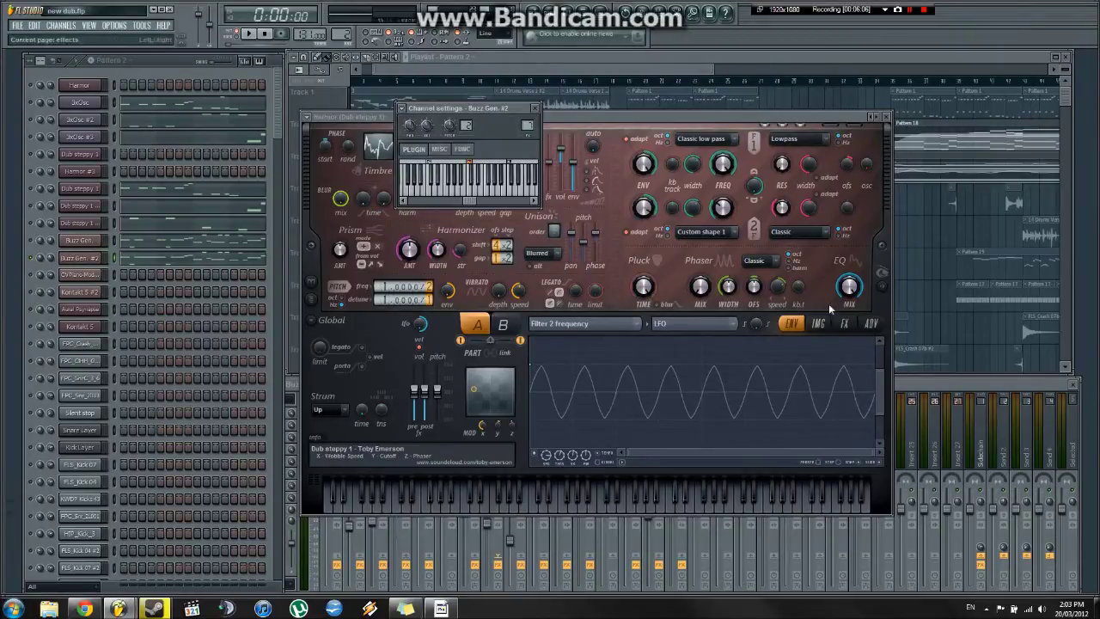
Step: Bring the playlist forward, recheck the Buzz Gen. #2 generator over it, and close its generator and channel settings windows
left_click(938, 55)
left_click_drag(632, 229, 520, 285)
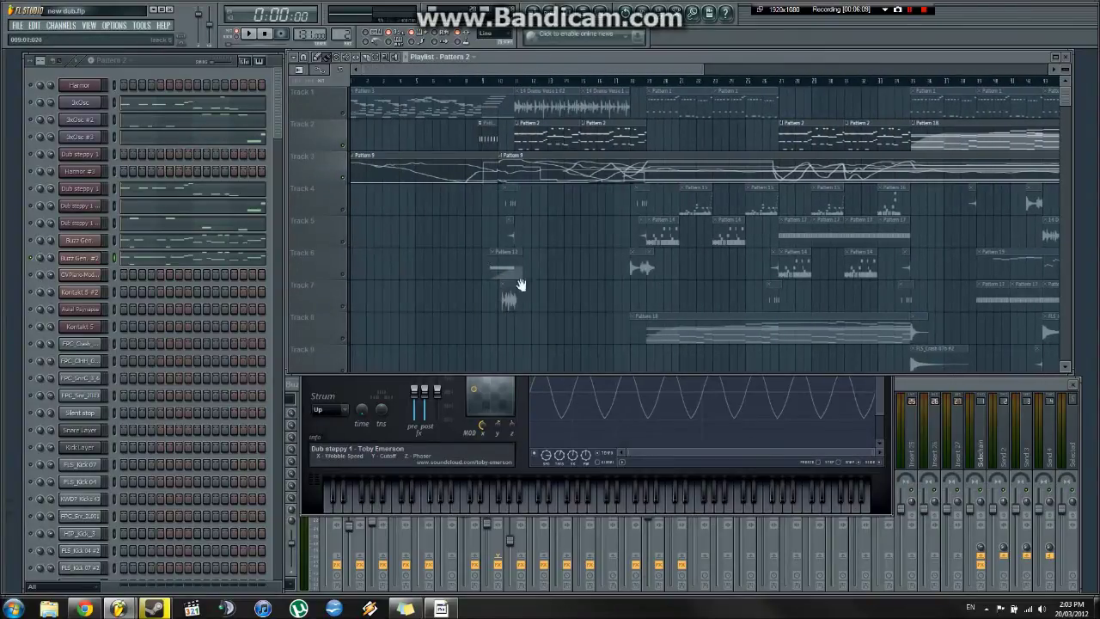
left_click(86, 259)
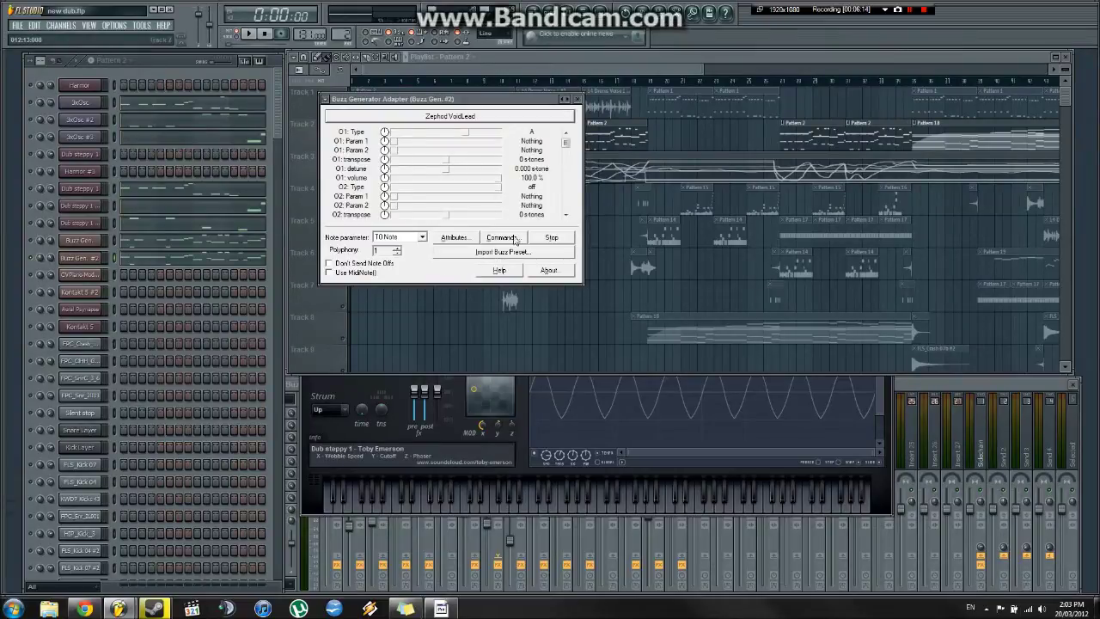
left_click(548, 238)
left_click(576, 99)
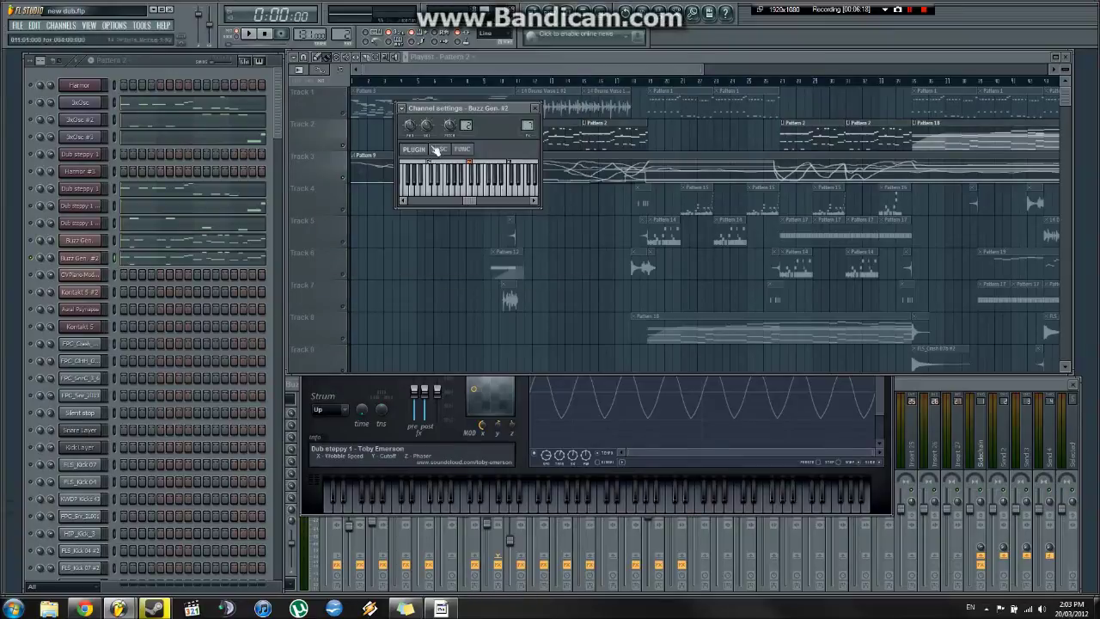
left_click(535, 108)
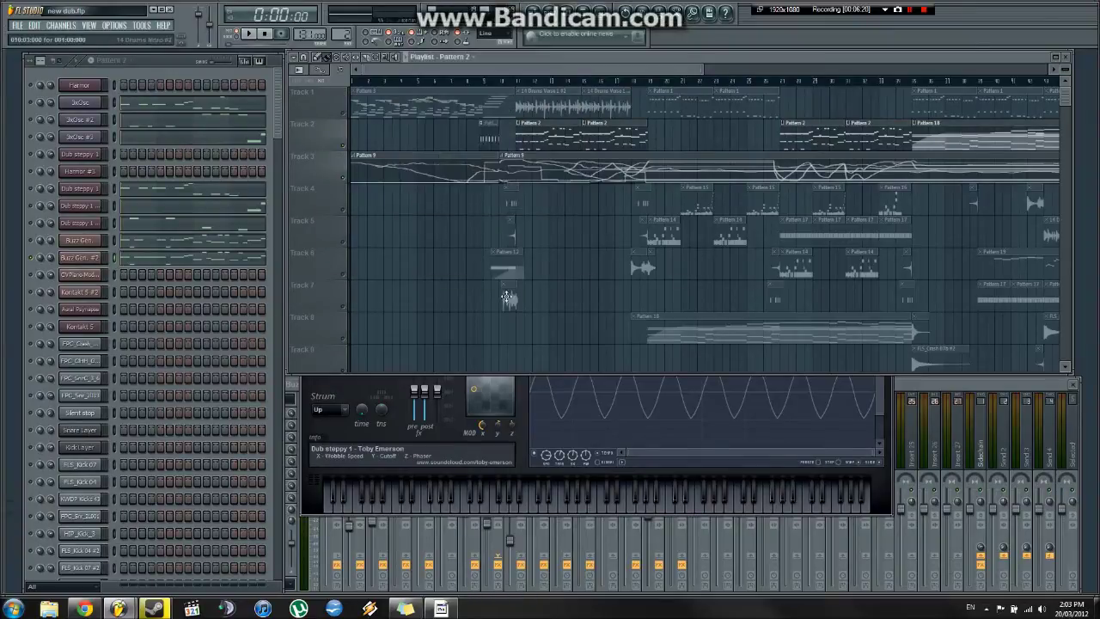
scroll(456, 206, "right", 1)
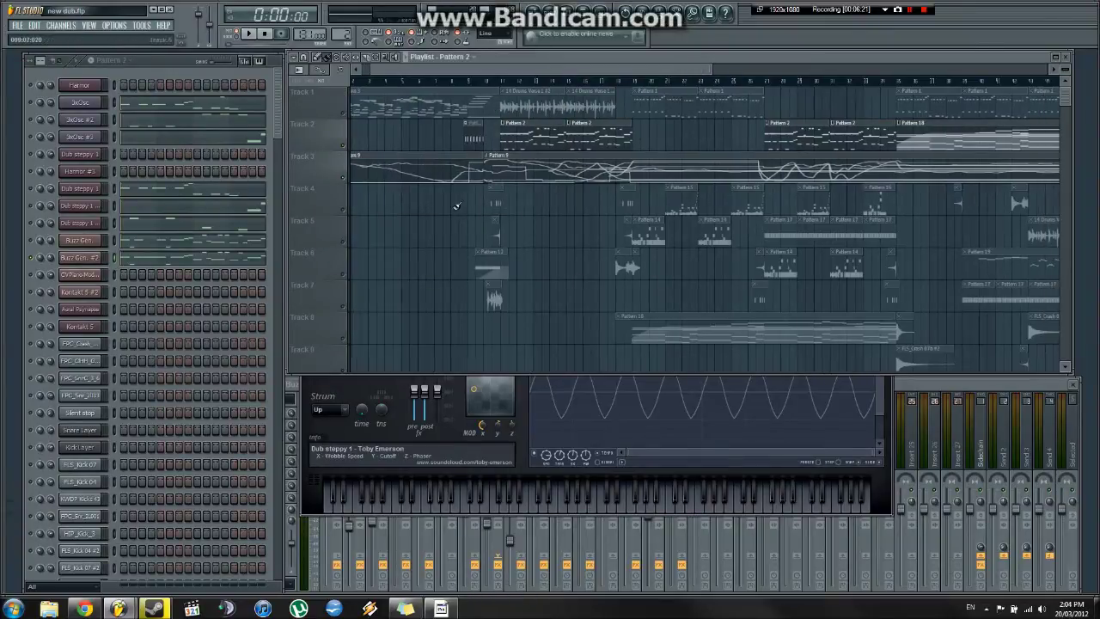
Step: Unmute the 3xOsc channel and review the envelope and LFO in its instrument settings
left_click(34, 105)
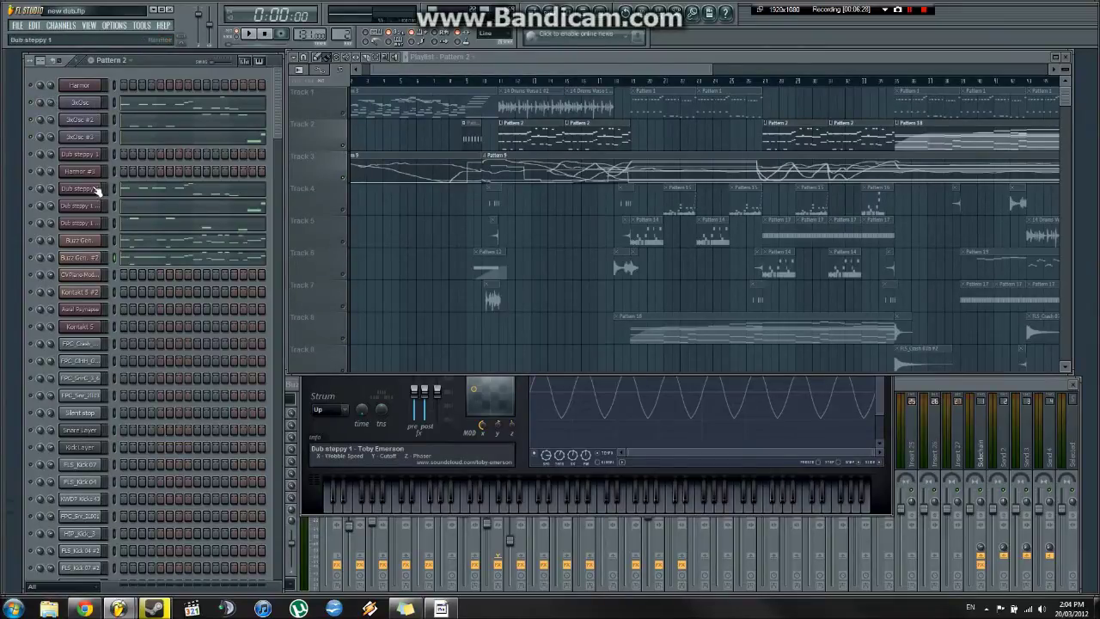
left_click(84, 108)
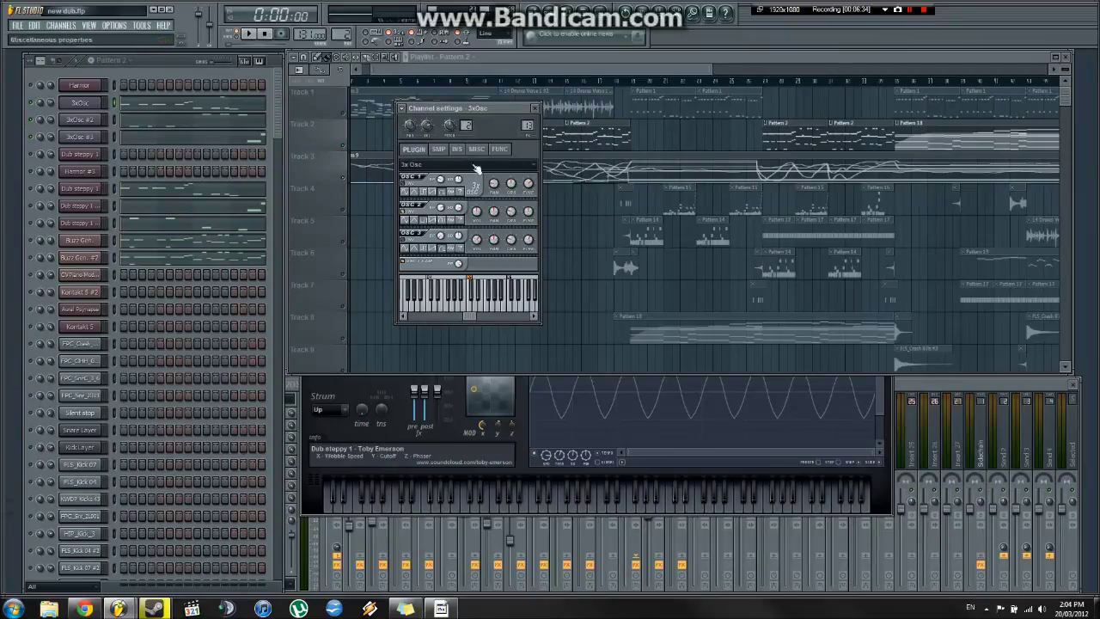
left_click(477, 151)
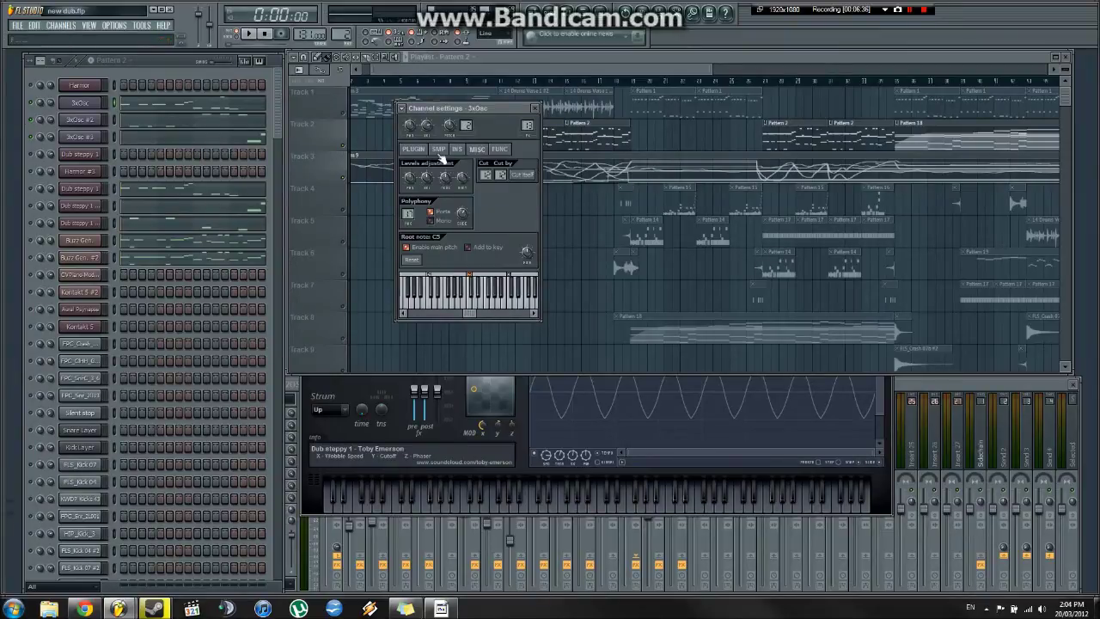
left_click(459, 152)
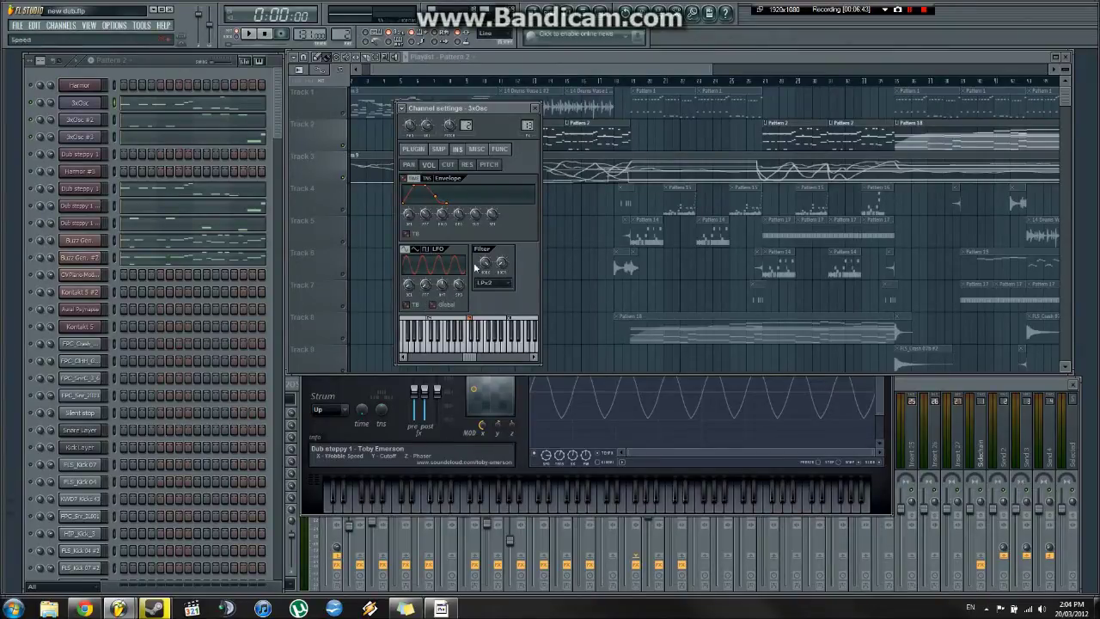
left_click_drag(479, 106, 458, 98)
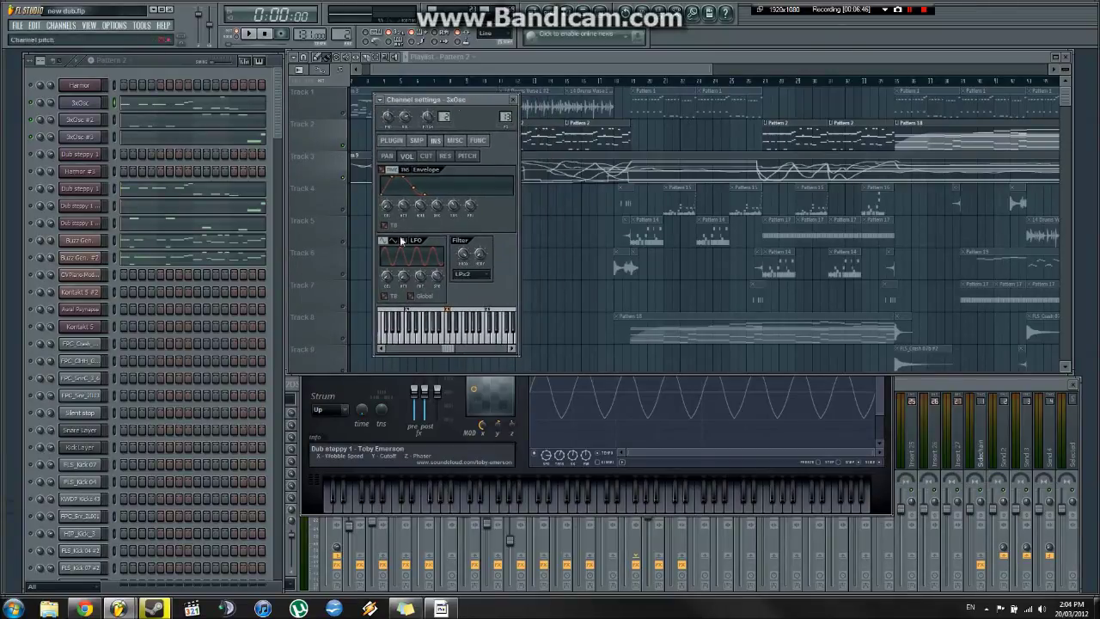
right_click(86, 105)
left_click(150, 64)
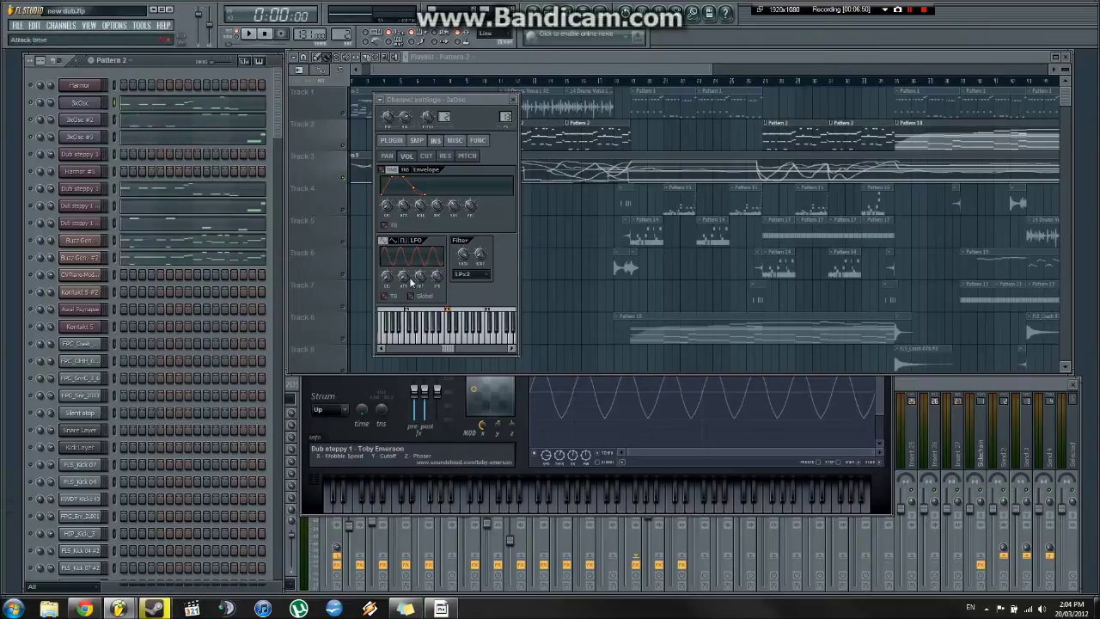
Step: Compare the volume and cutoff envelopes and LFO speeds of the 3xOsc, 3xOsc #2 and 3xOsc #3 channels
left_click(86, 120)
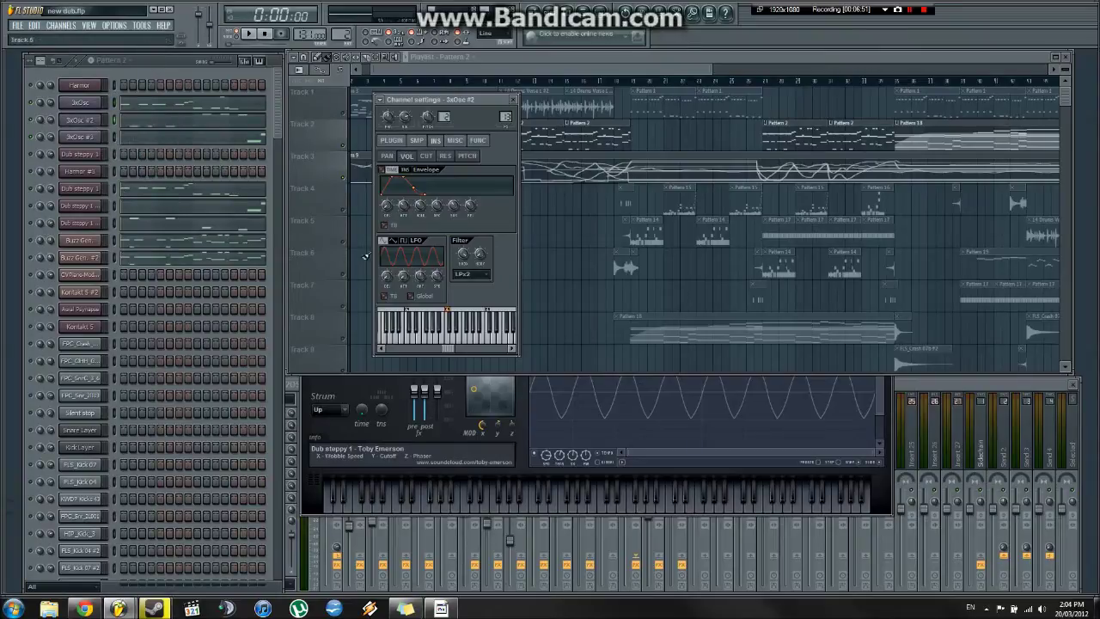
left_click(86, 138)
left_click(428, 157)
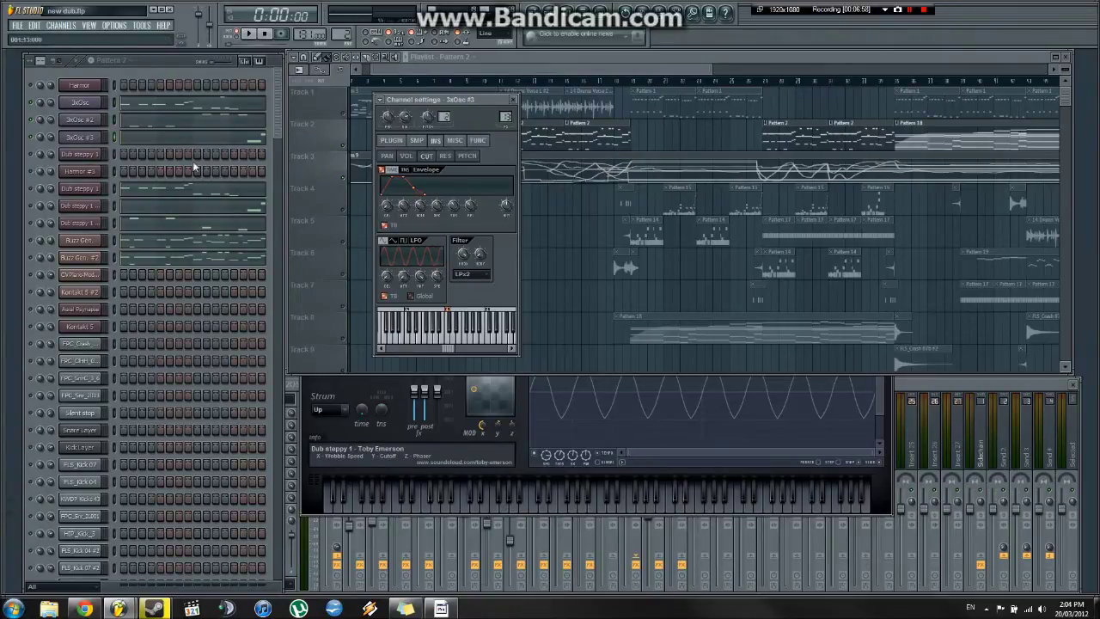
left_click(94, 122)
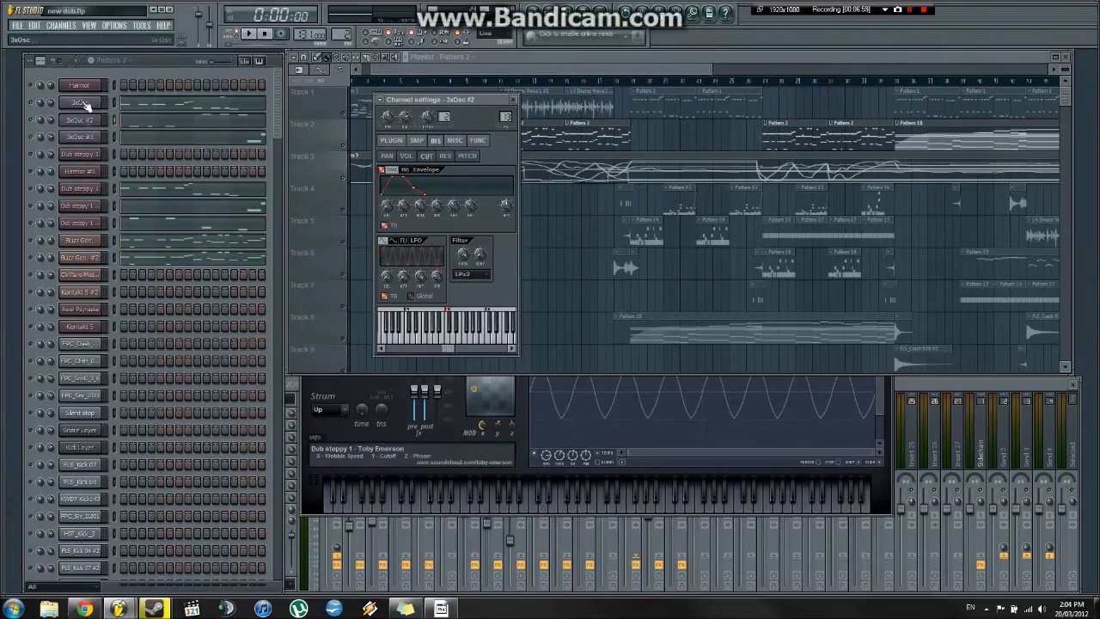
left_click(406, 156)
left_click(427, 157)
left_click(408, 158)
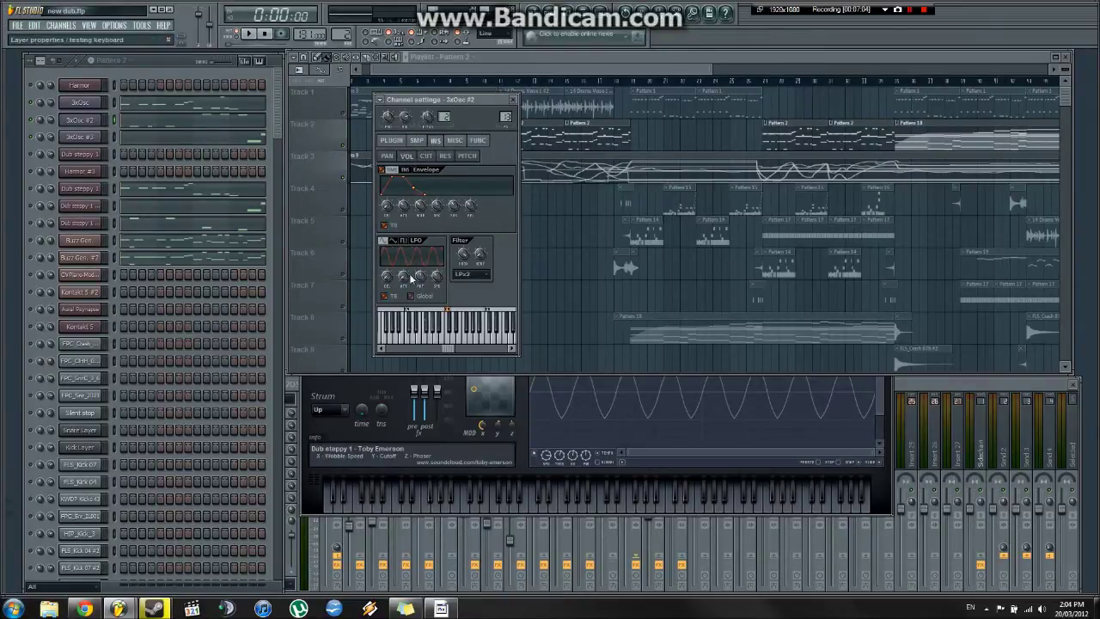
left_click(427, 155)
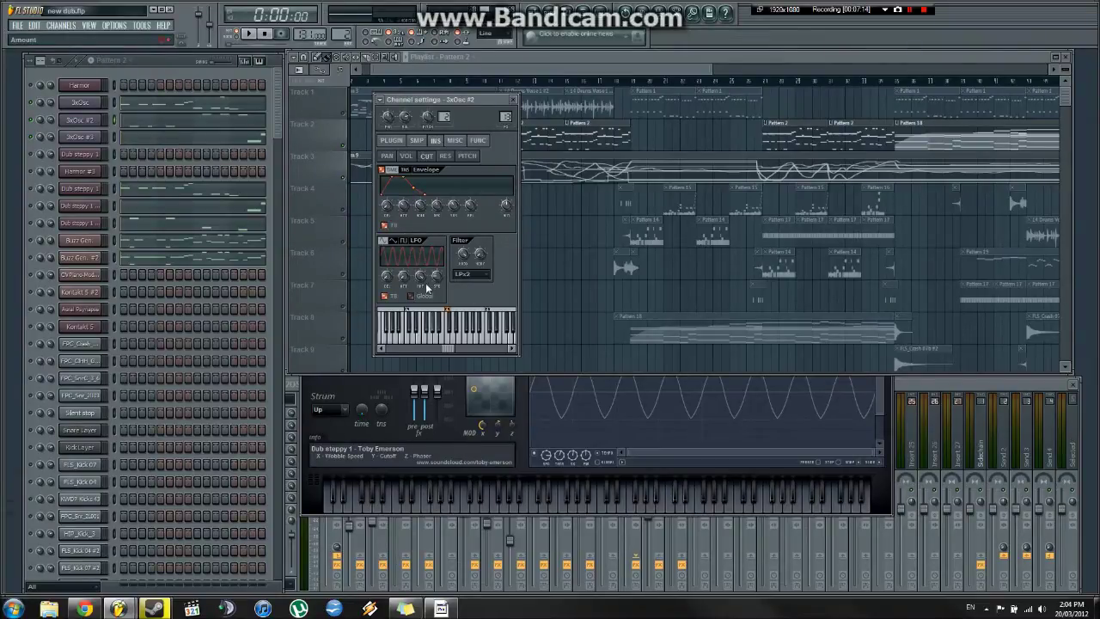
left_click(89, 107)
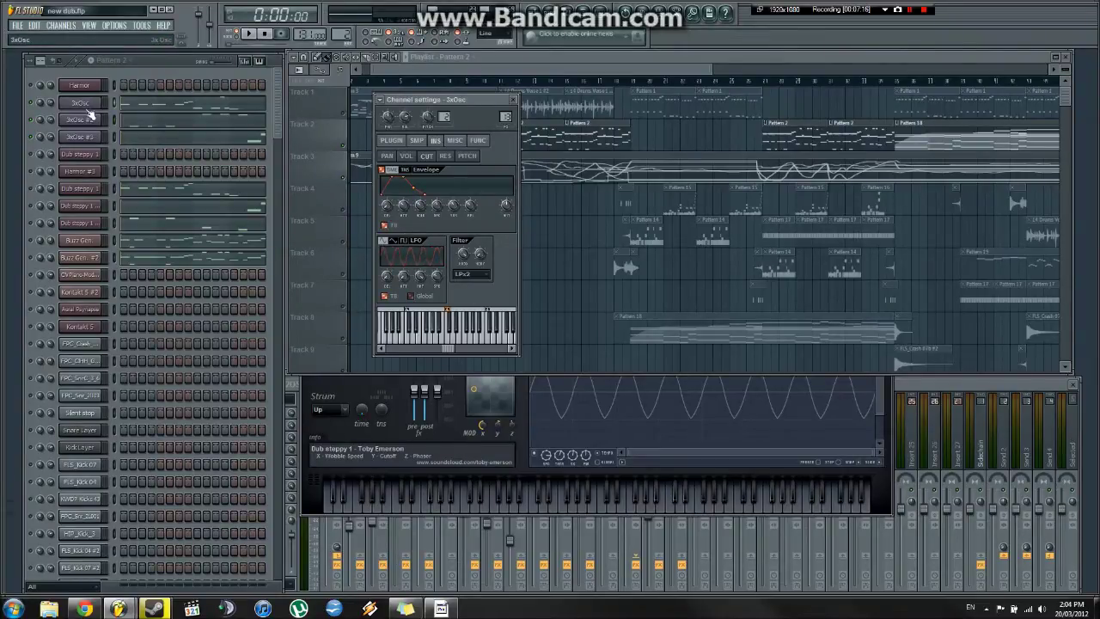
Step: Play Pattern 2 with the mixer shown, raise the Master track's volume, and pause playback
left_click(251, 34)
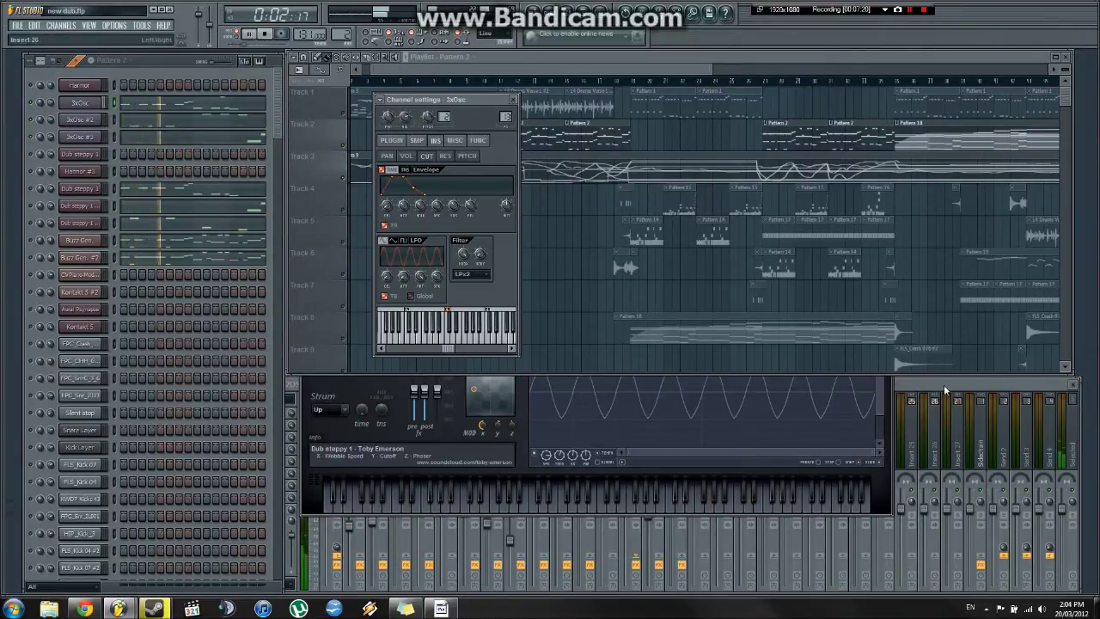
key("F9")
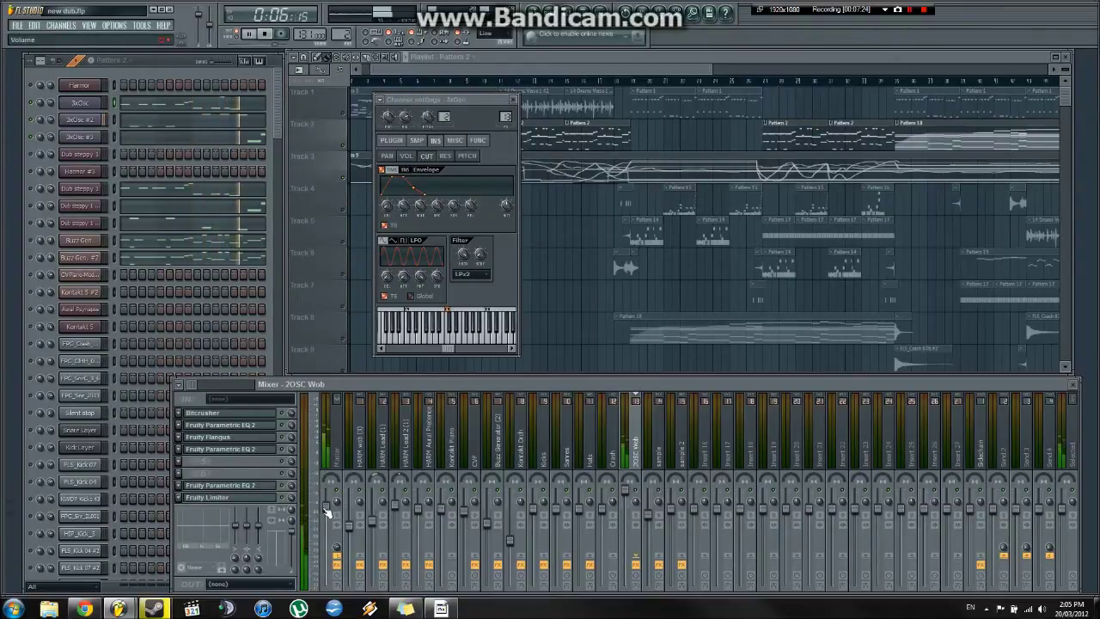
left_click_drag(327, 513, 327, 499)
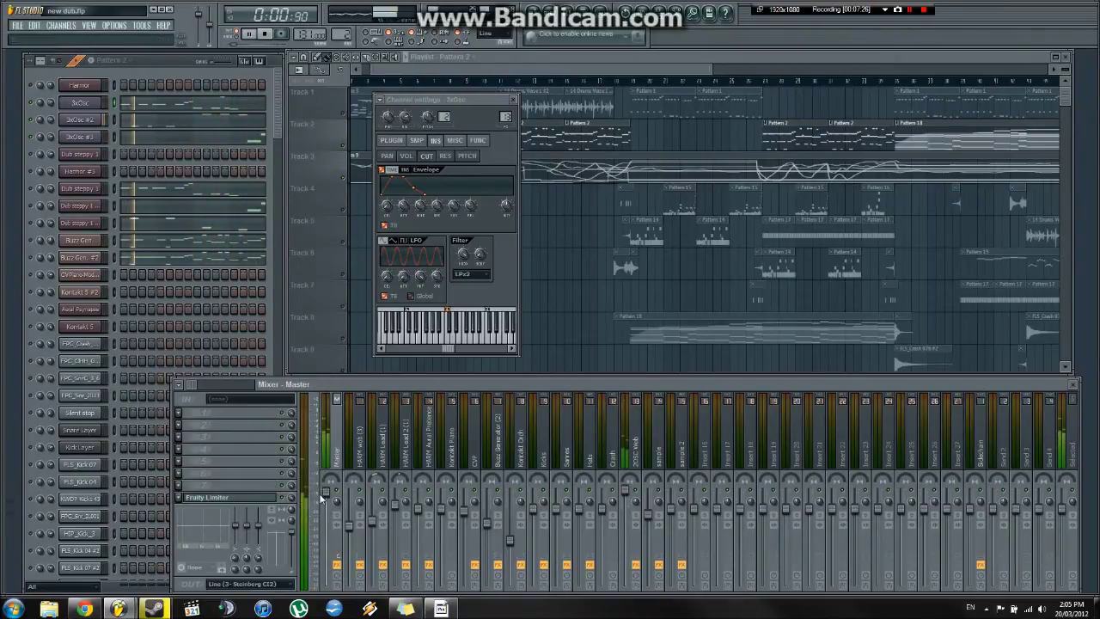
left_click(250, 34)
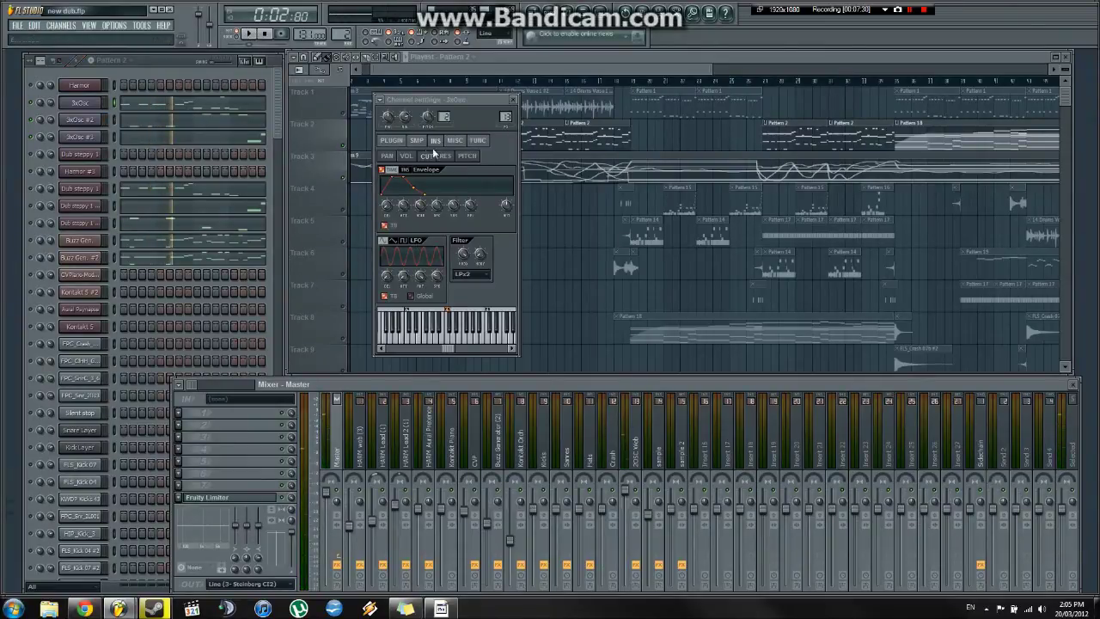
Step: Close the 3xOsc channel settings and set the song position to the start of the first Pattern 2 clip
left_click(458, 142)
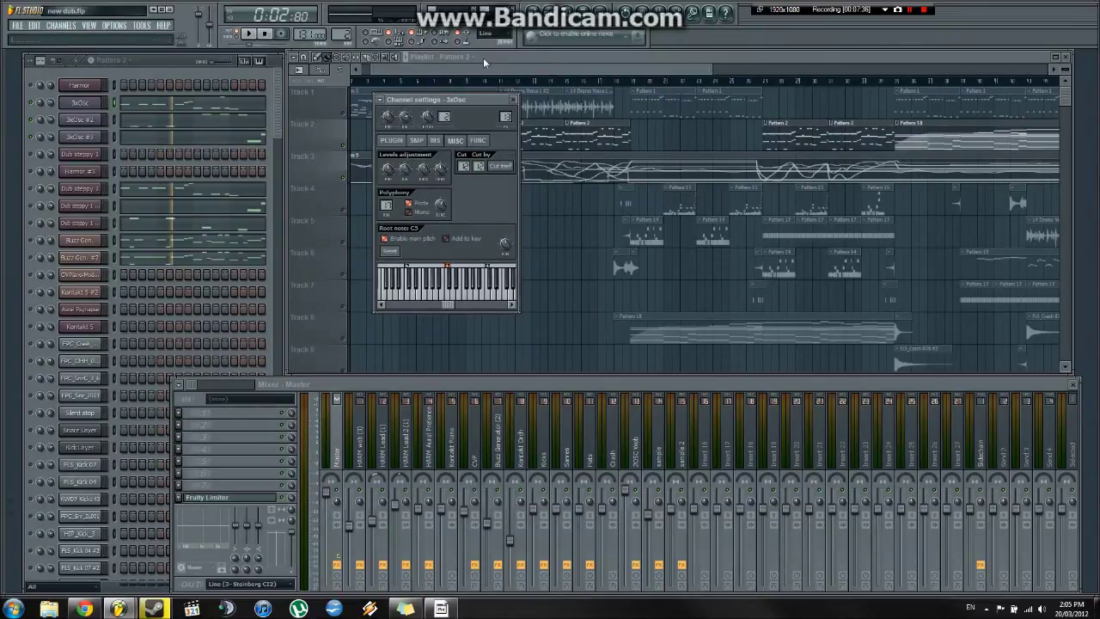
left_click(513, 102)
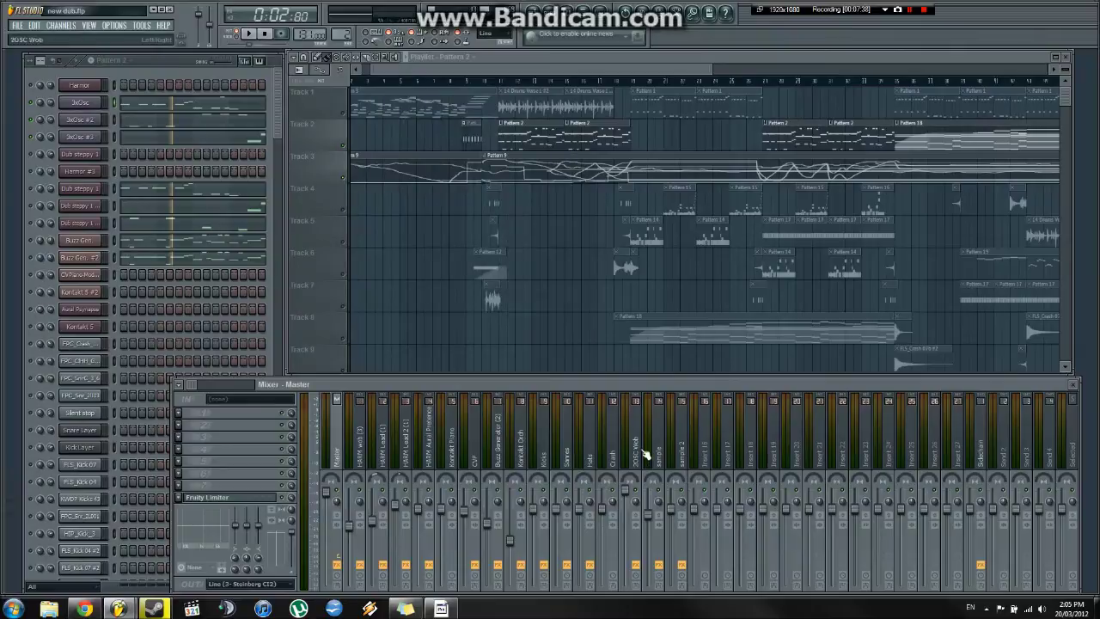
left_click(493, 82)
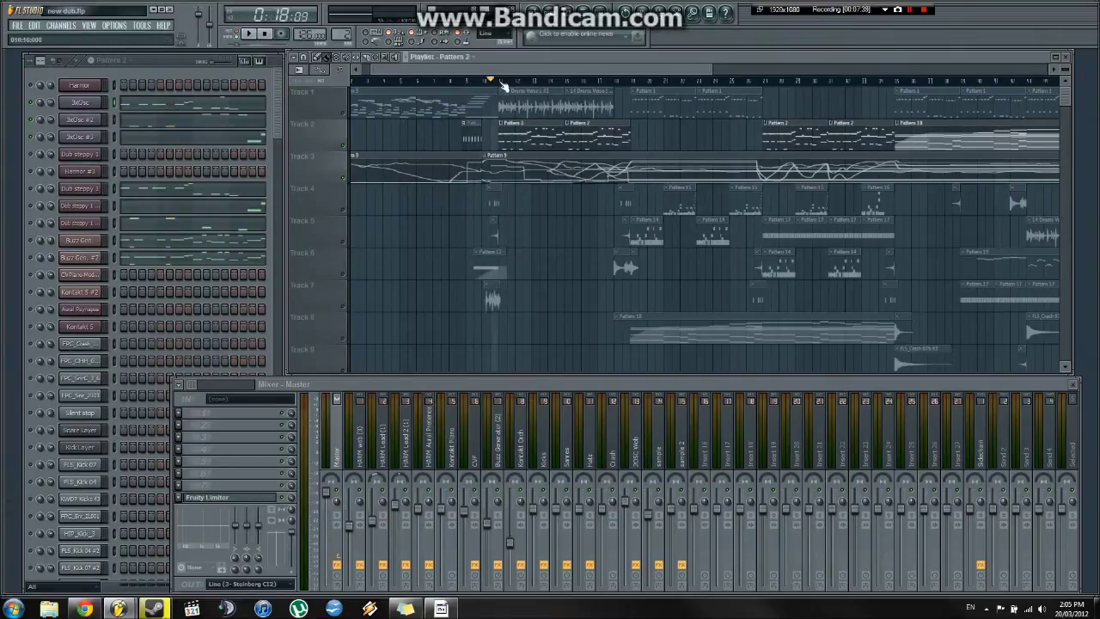
left_click(500, 82)
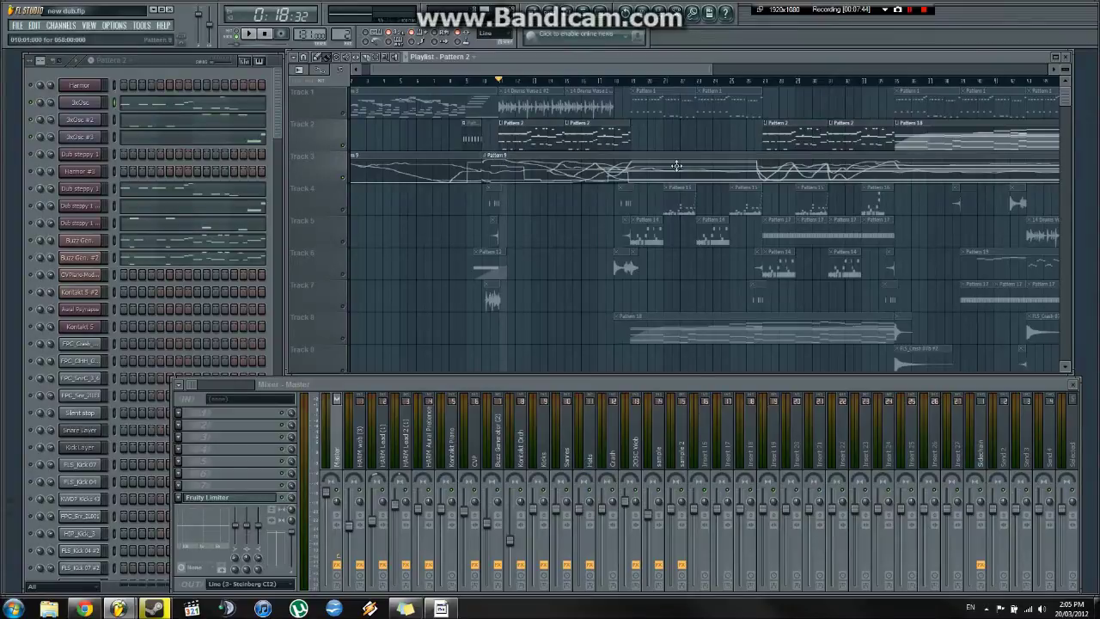
Step: Open the three Fruity Parametric EQ 2 effects of the 2OSC Wob mixer track and arrange their windows to compare the curves
left_click(640, 453)
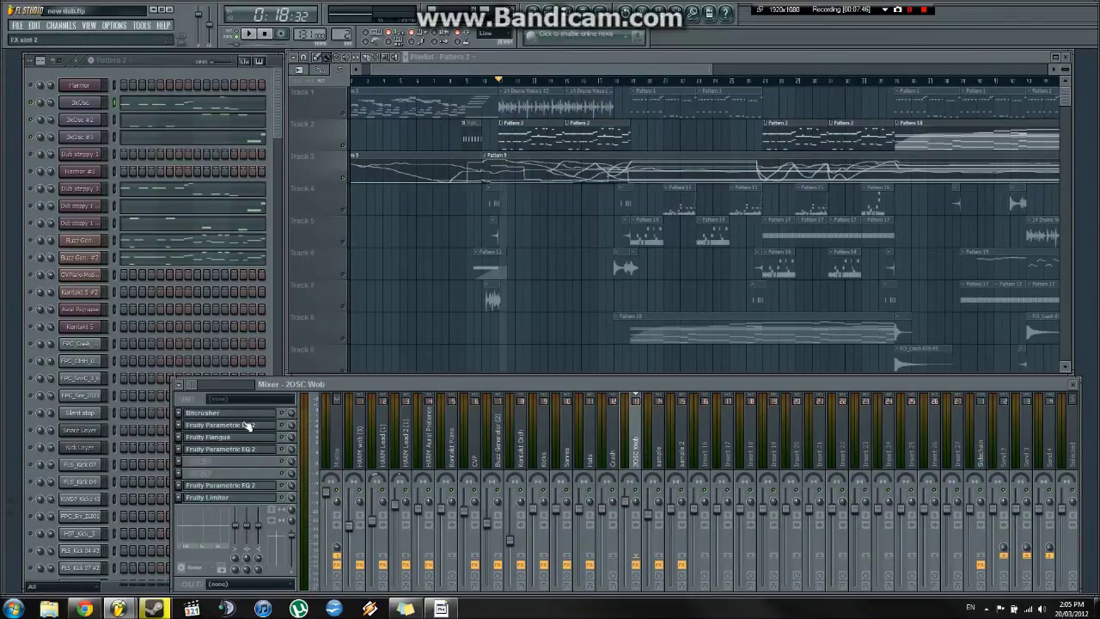
left_click(232, 425)
left_click(237, 450)
left_click_drag(593, 220, 679, 192)
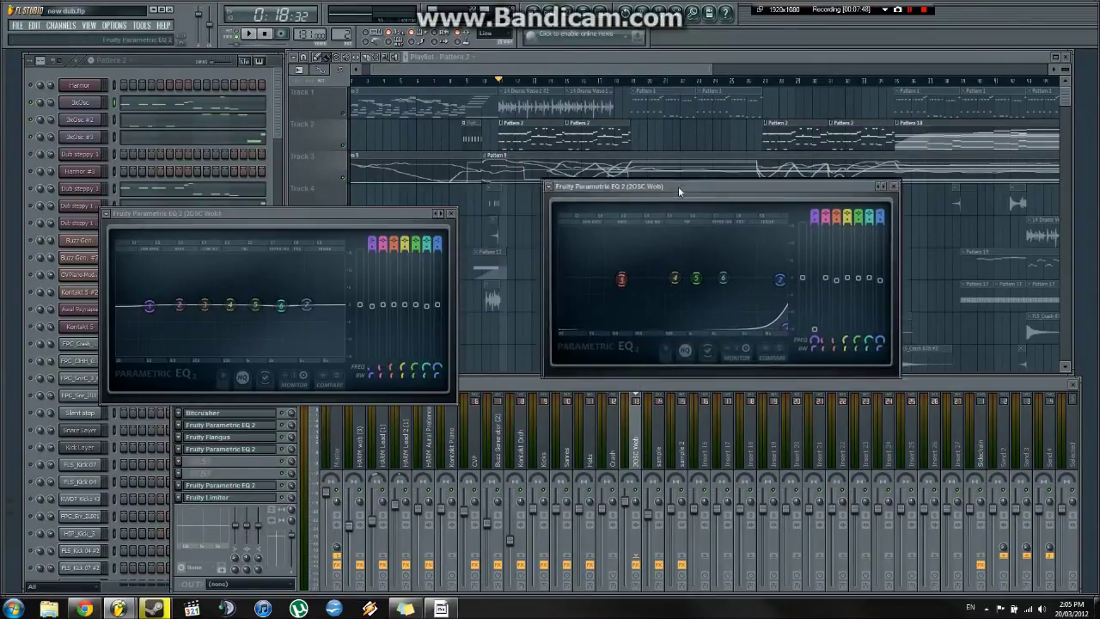
left_click_drag(396, 212, 407, 180)
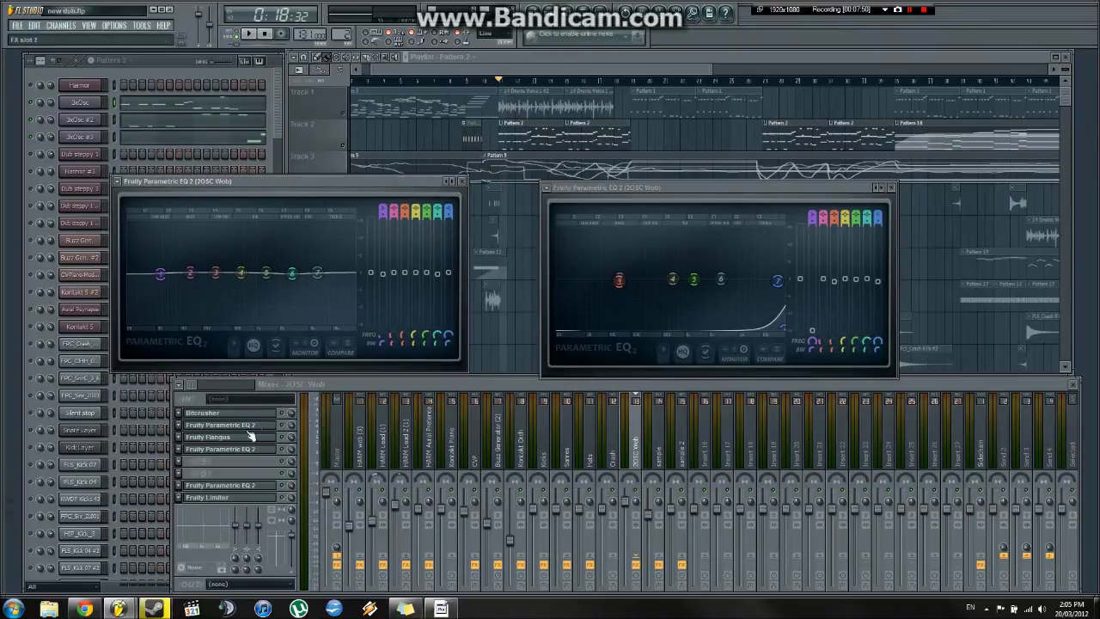
left_click(244, 486)
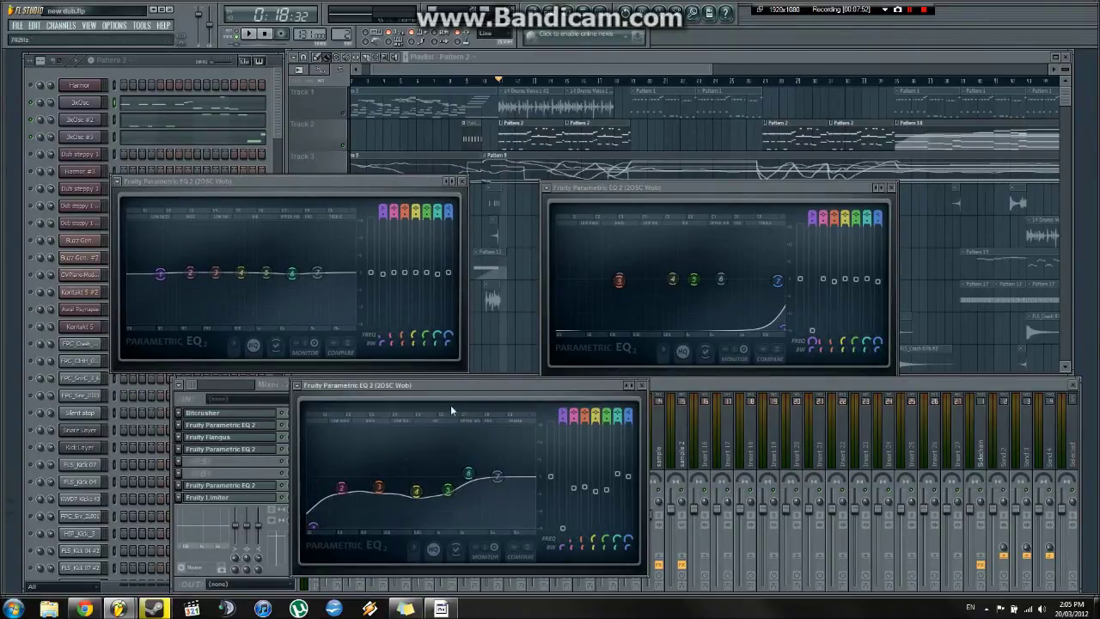
left_click_drag(460, 383, 479, 376)
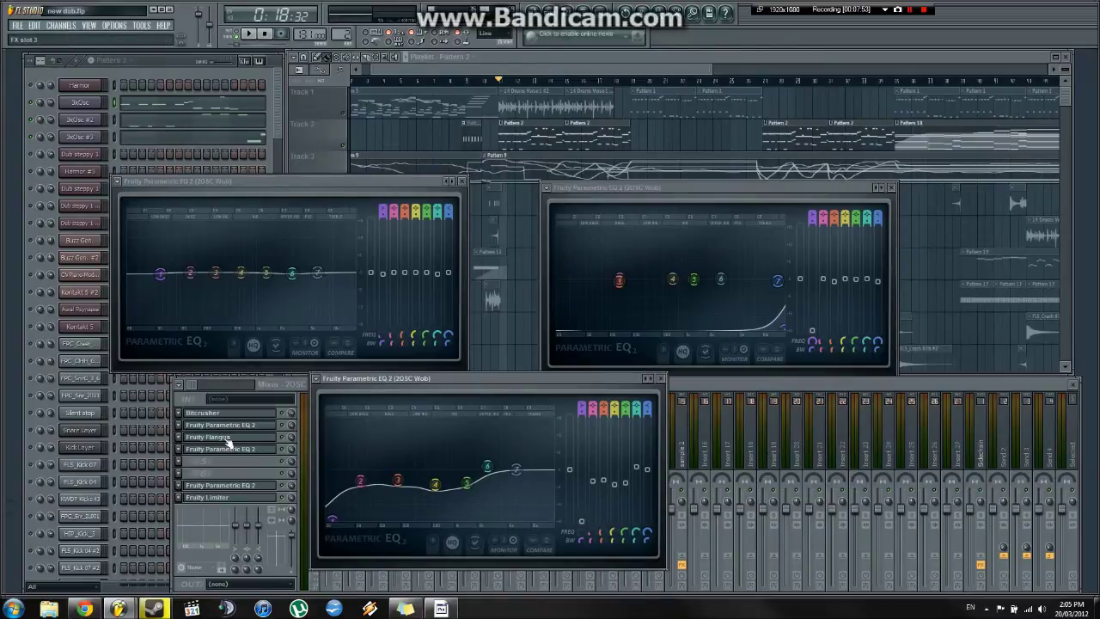
Step: Check the Fruity Flangus effect of the 2OSC Wob track and show its last Parametric EQ 2 again below the other two
left_click(228, 438)
left_click(340, 163)
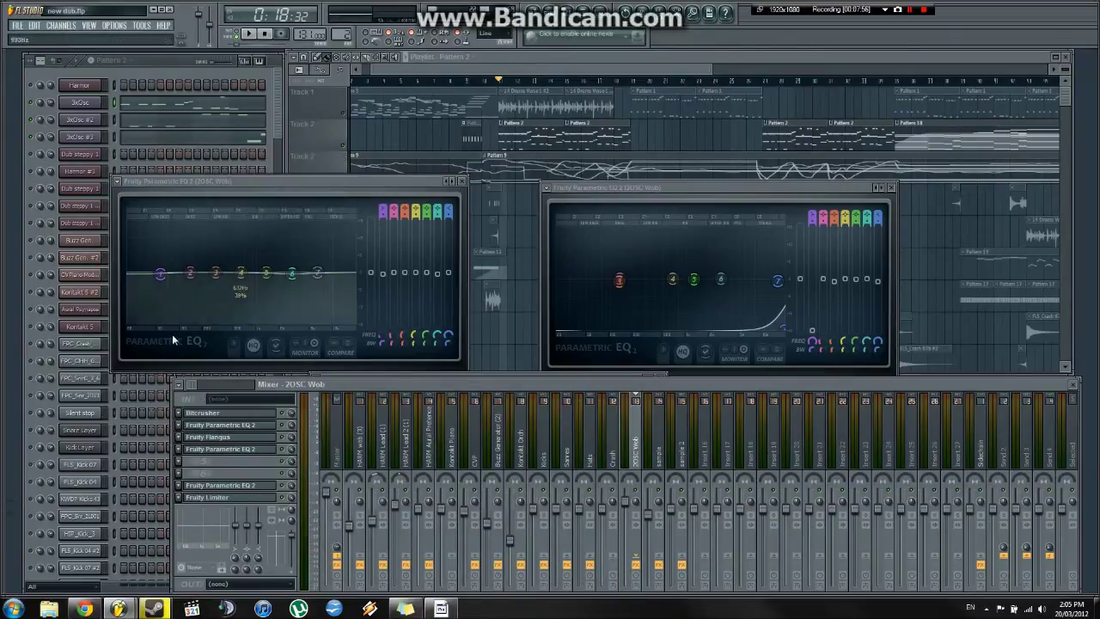
left_click(237, 486)
left_click_drag(504, 386, 477, 389)
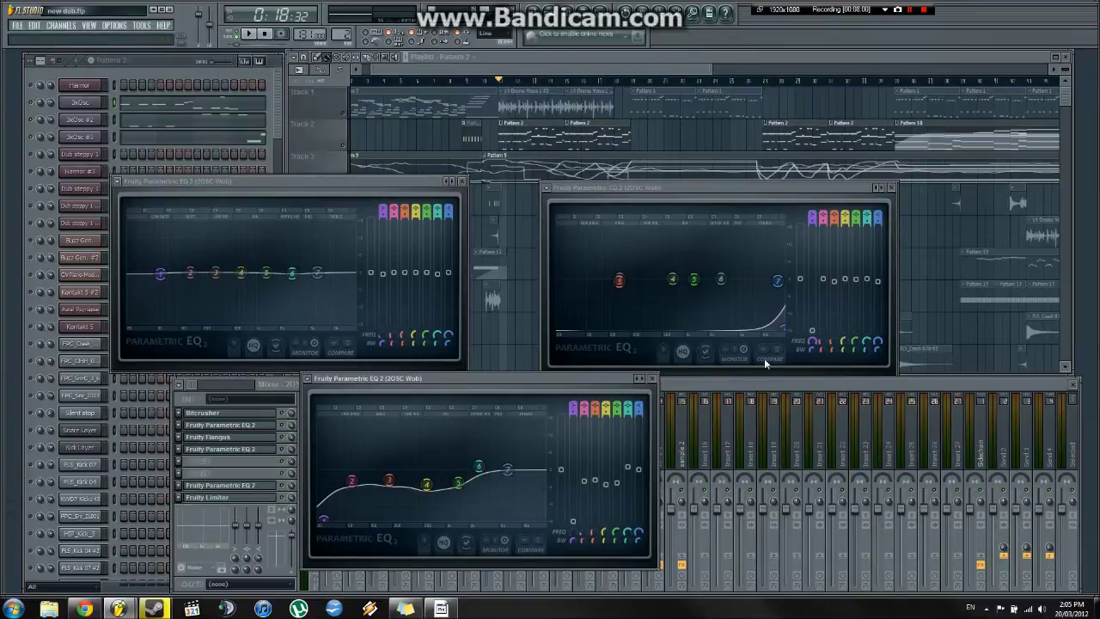
Step: Play the song with the equalizers visible and move the high-frequency peak of band 2 down to the flat low end
key("space")
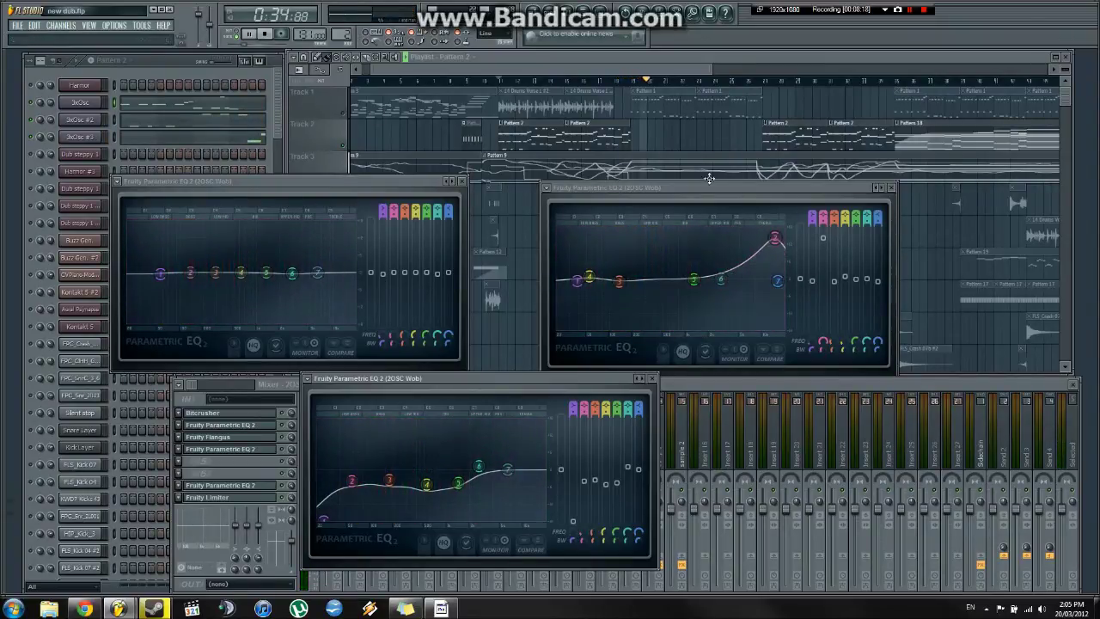
left_click_drag(699, 187, 650, 185)
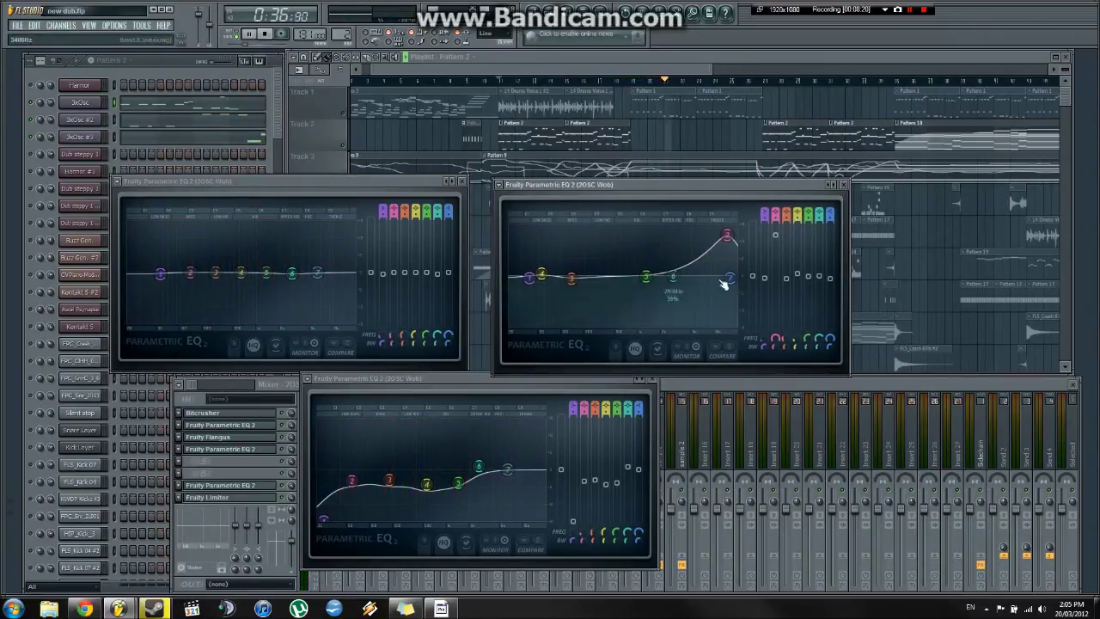
left_click_drag(727, 235, 559, 279)
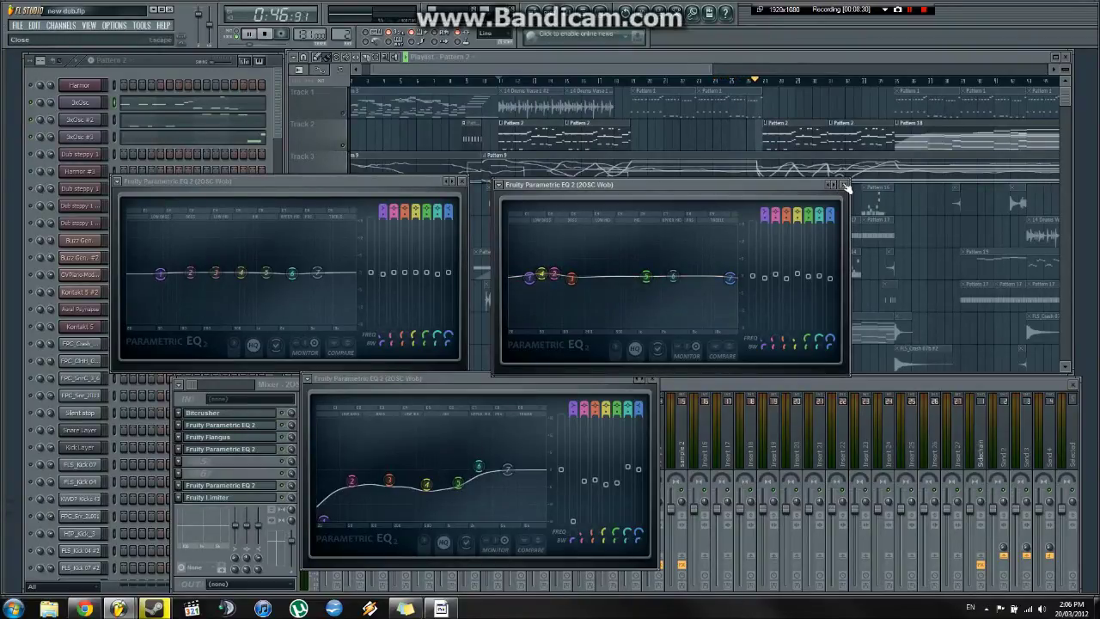
Step: Bring the channel rack and mixer forward and lower the Master track's volume during playback
left_click(33, 103)
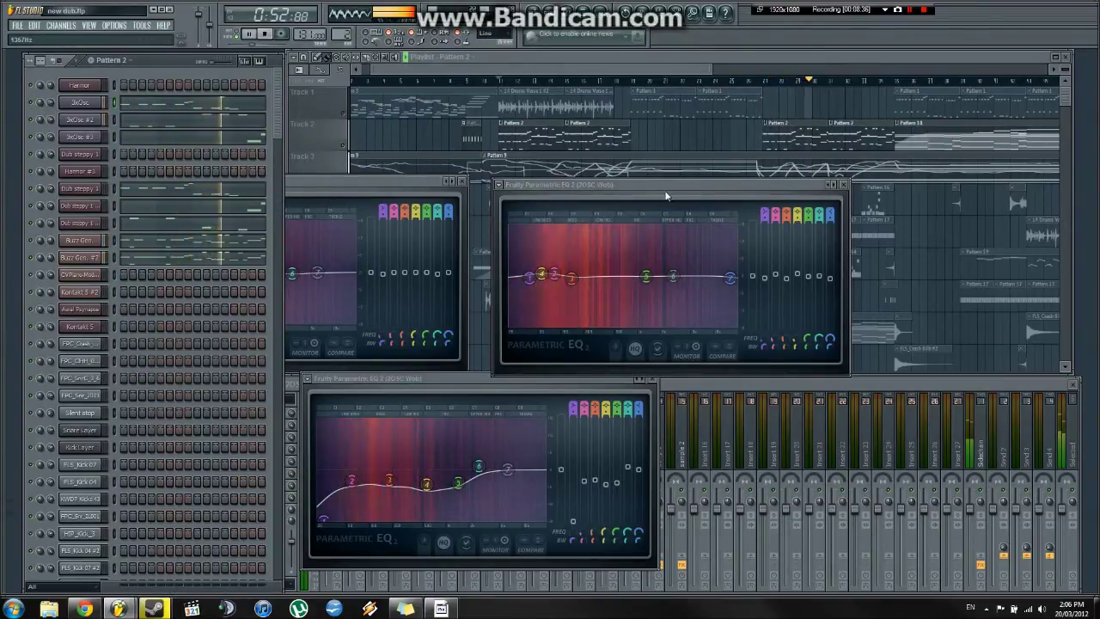
left_click(801, 393)
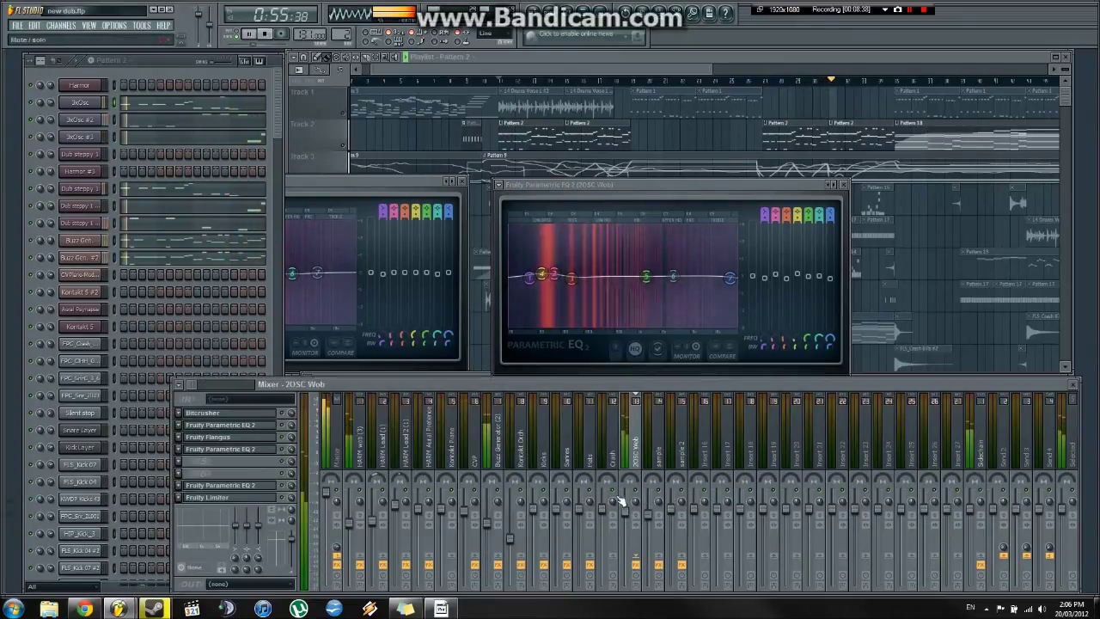
left_click(336, 497)
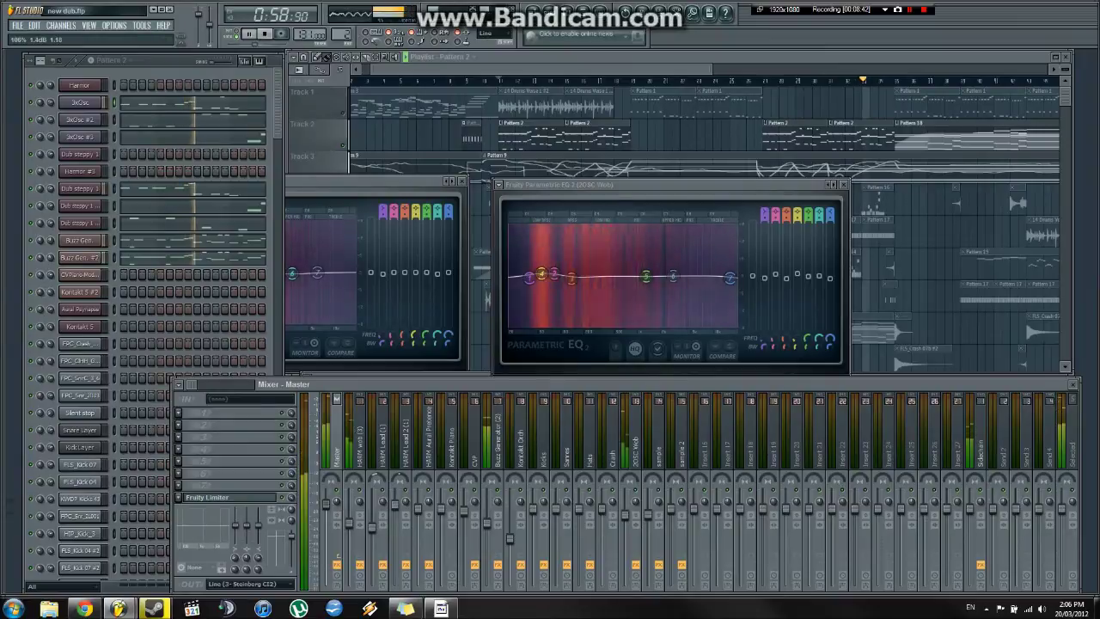
Step: Close the Parametric EQ 2 windows and stop playback
left_click(844, 184)
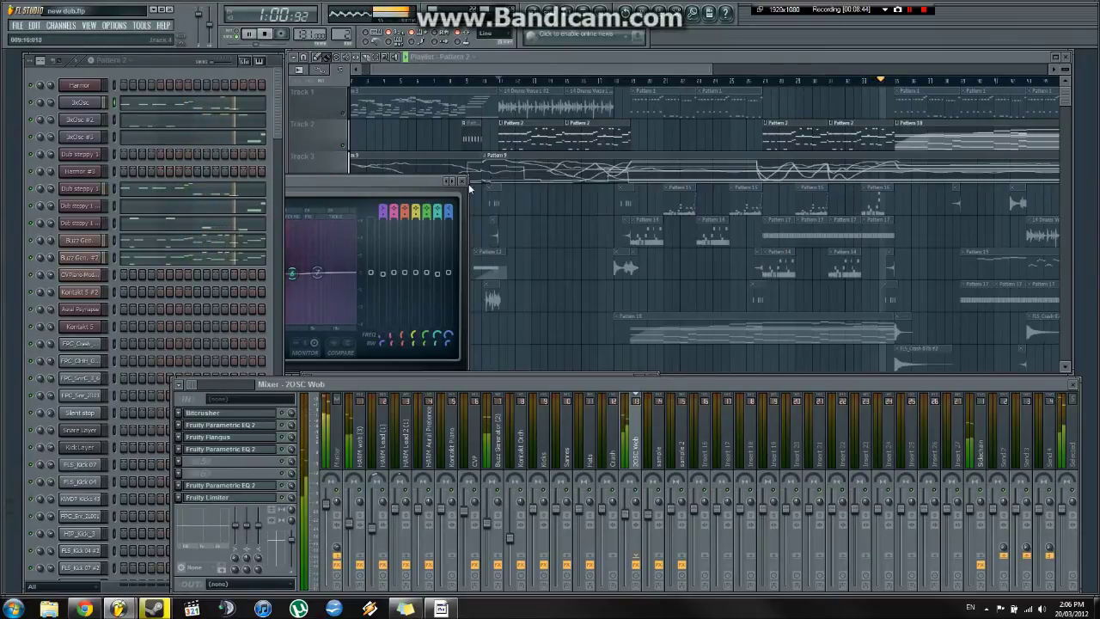
left_click(462, 182)
key("space")
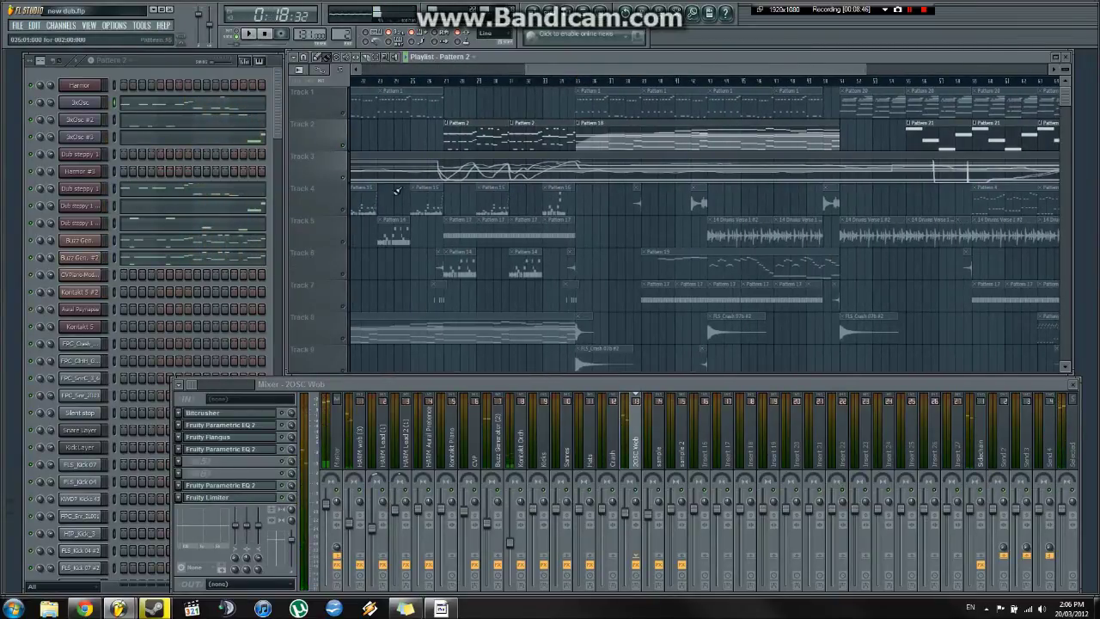
Step: Play the song from the beginning with the whole arrangement in view and adjust the Master track's volume
scroll(481, 225, "down", 4)
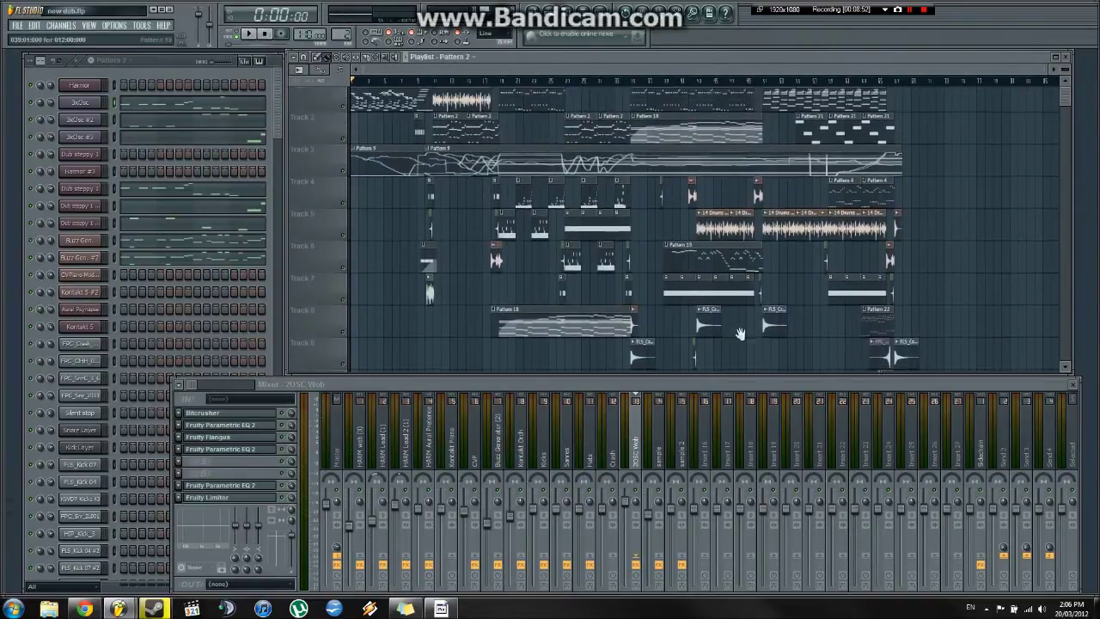
key("space")
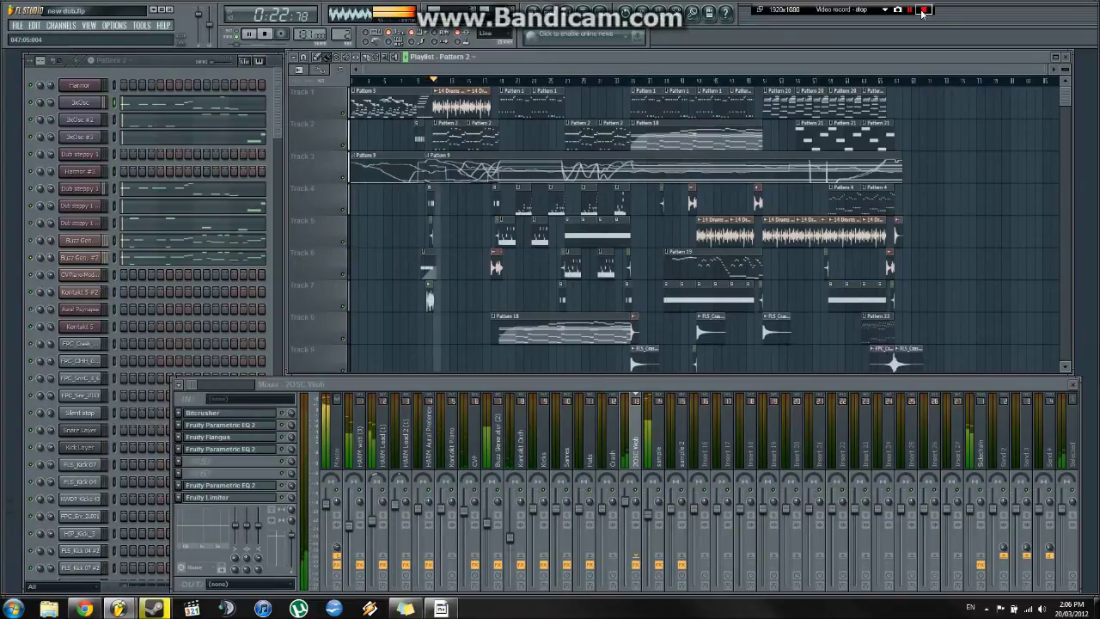
left_click(326, 507)
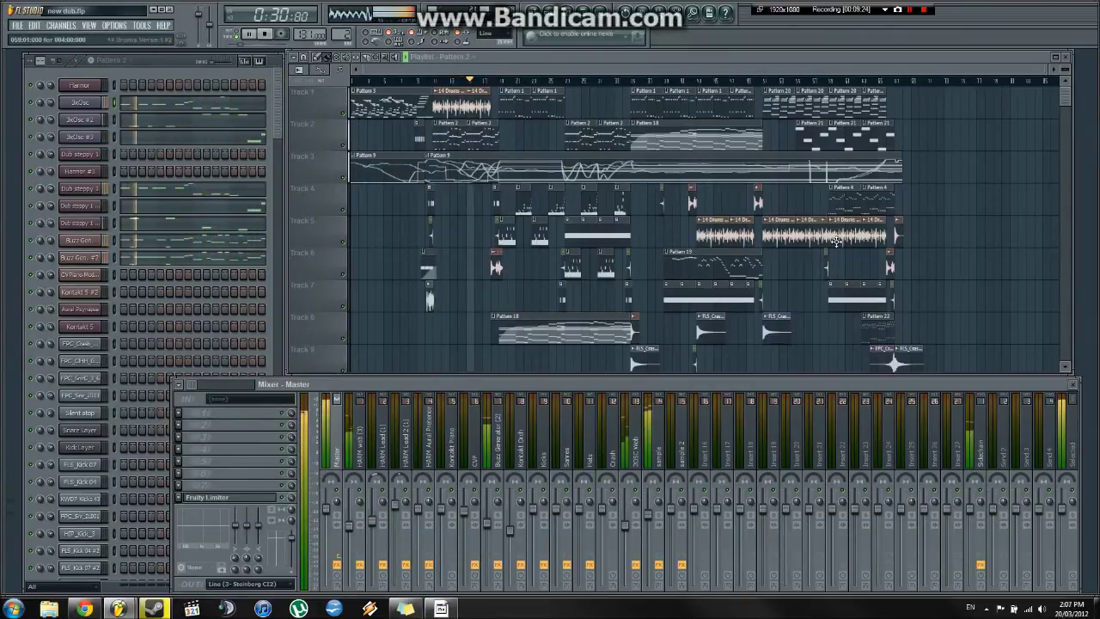
left_click(925, 11)
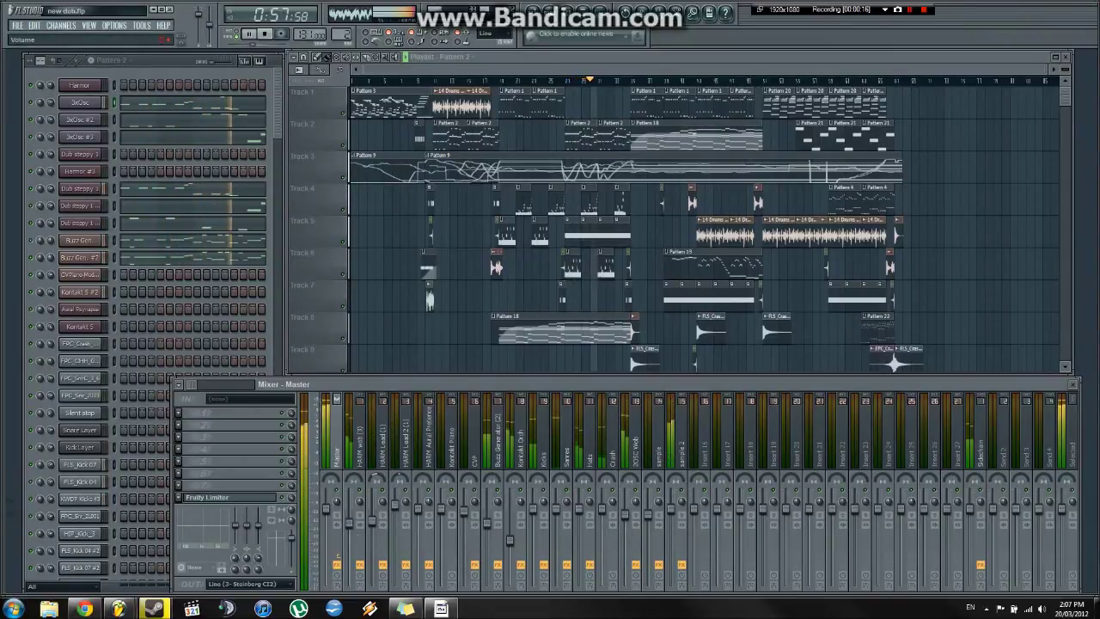
Step: Select the HARM wob (3) mixer track, follow the playing arrangement to its last clips, and stop playback
left_click(351, 522)
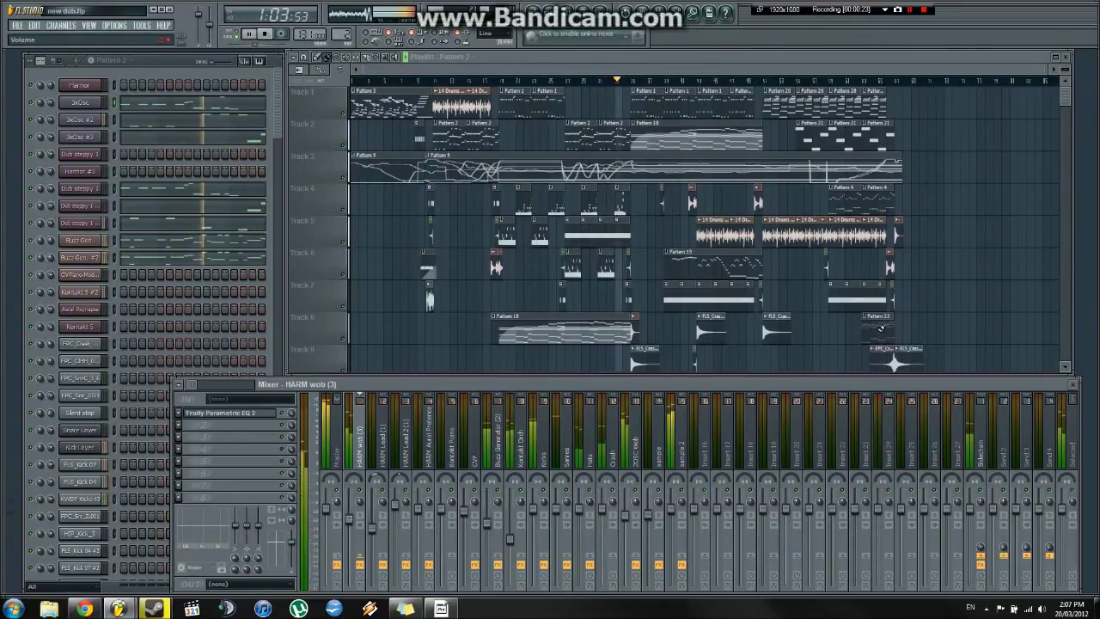
left_click_drag(952, 297, 849, 296)
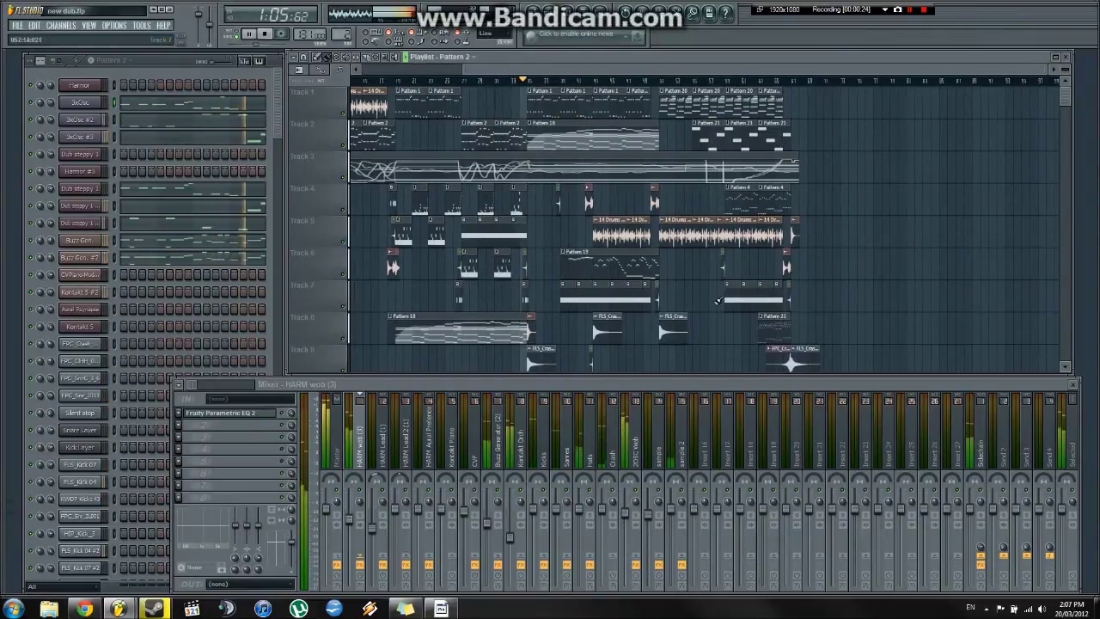
left_click_drag(786, 267, 693, 268)
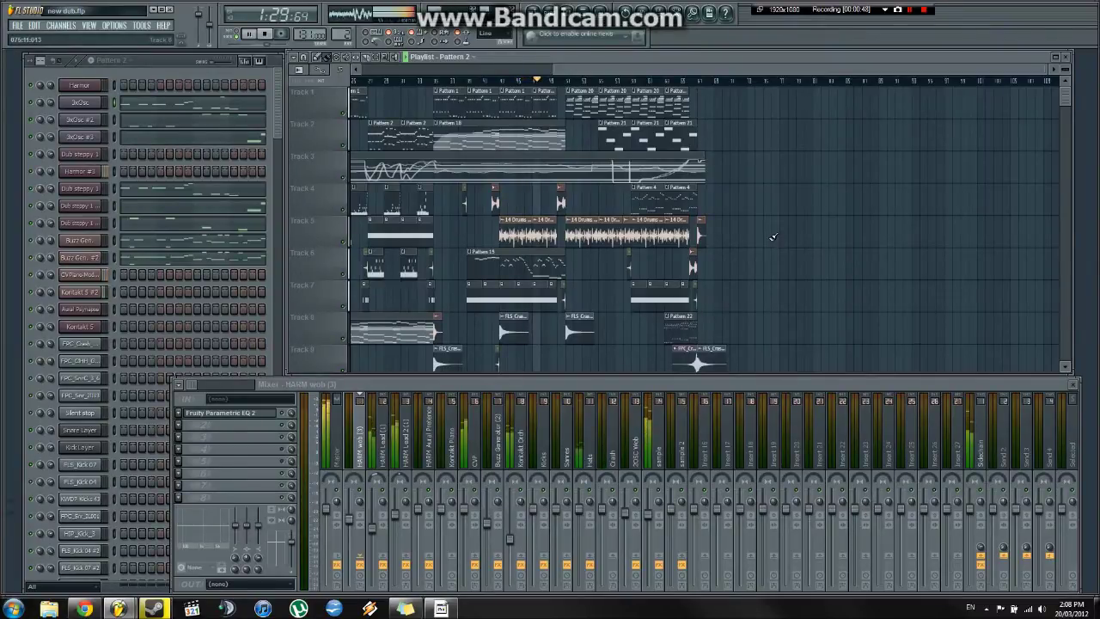
left_click_drag(772, 239, 719, 250)
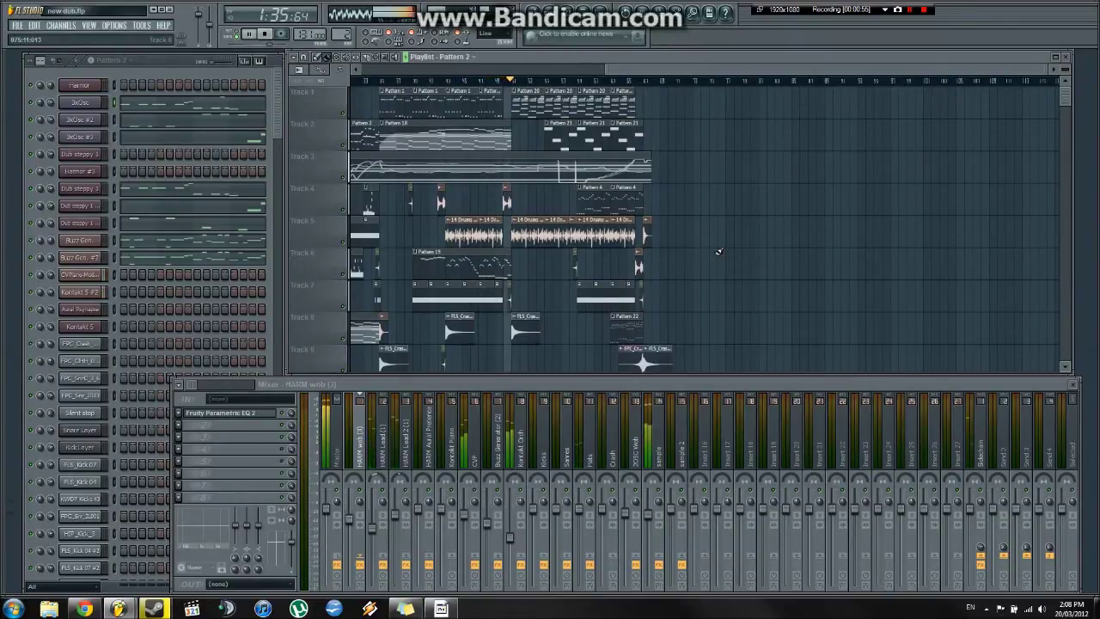
left_click_drag(719, 251, 683, 265)
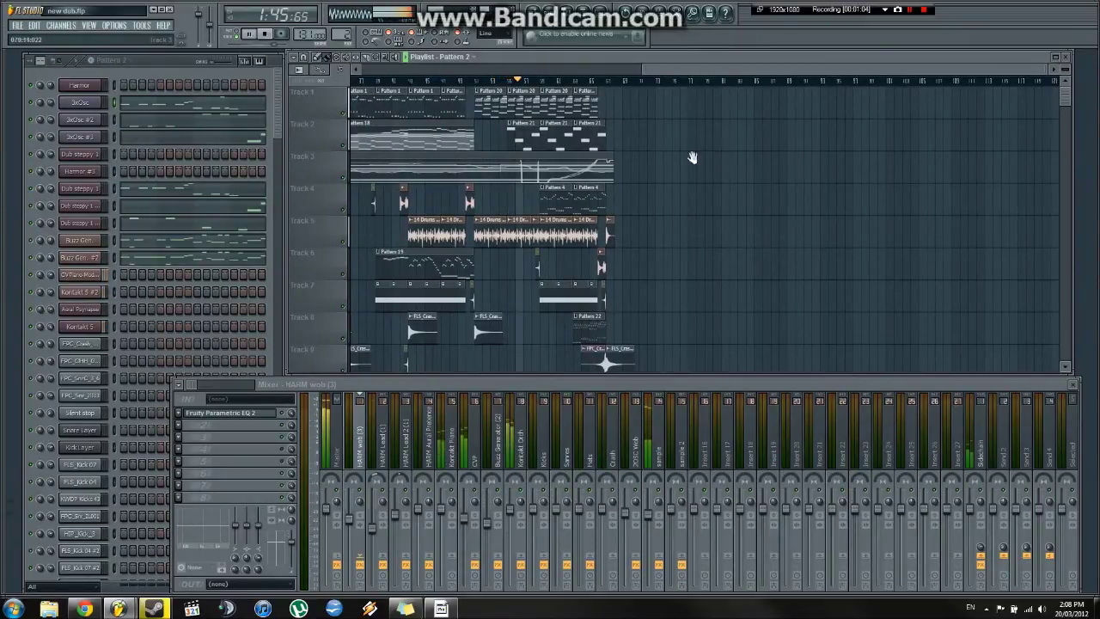
scroll(671, 168, "down", 2)
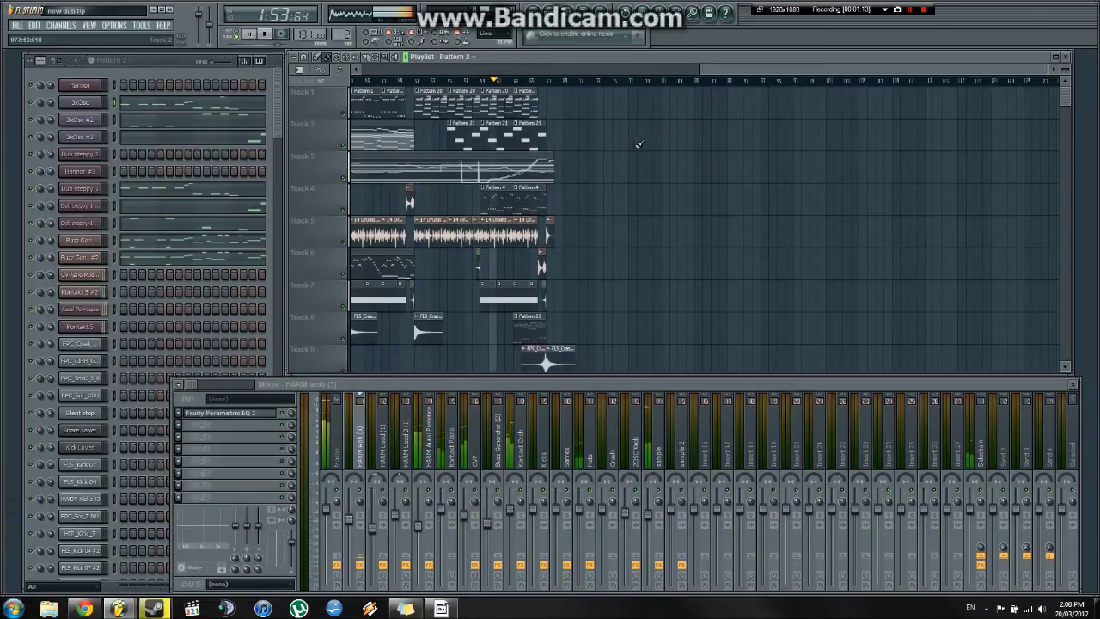
scroll(636, 153, "up", 3)
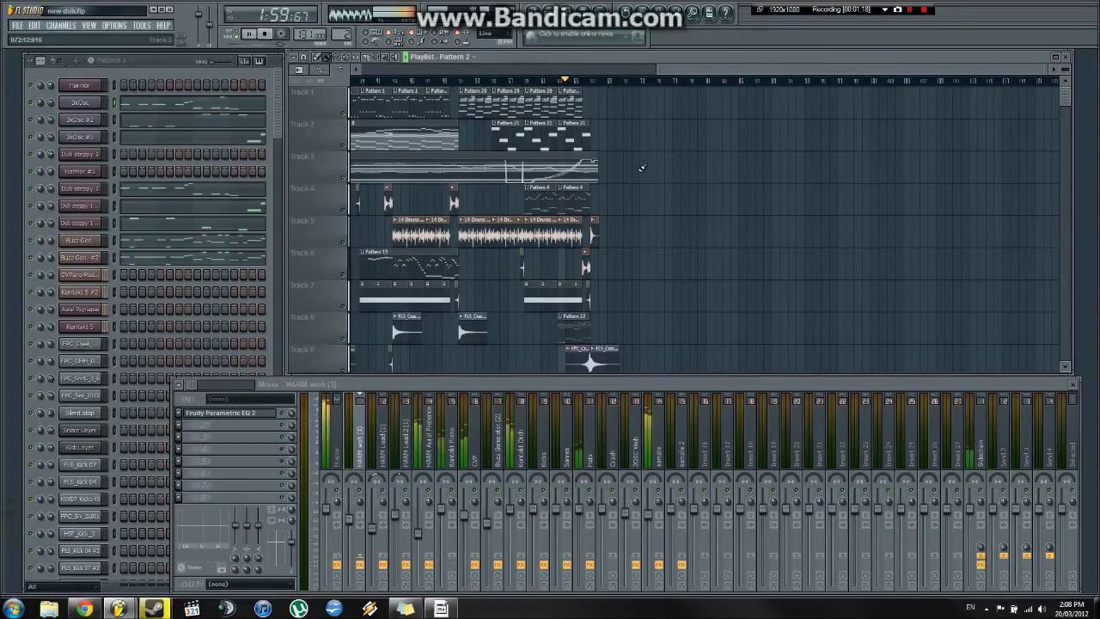
left_click_drag(647, 163, 559, 240)
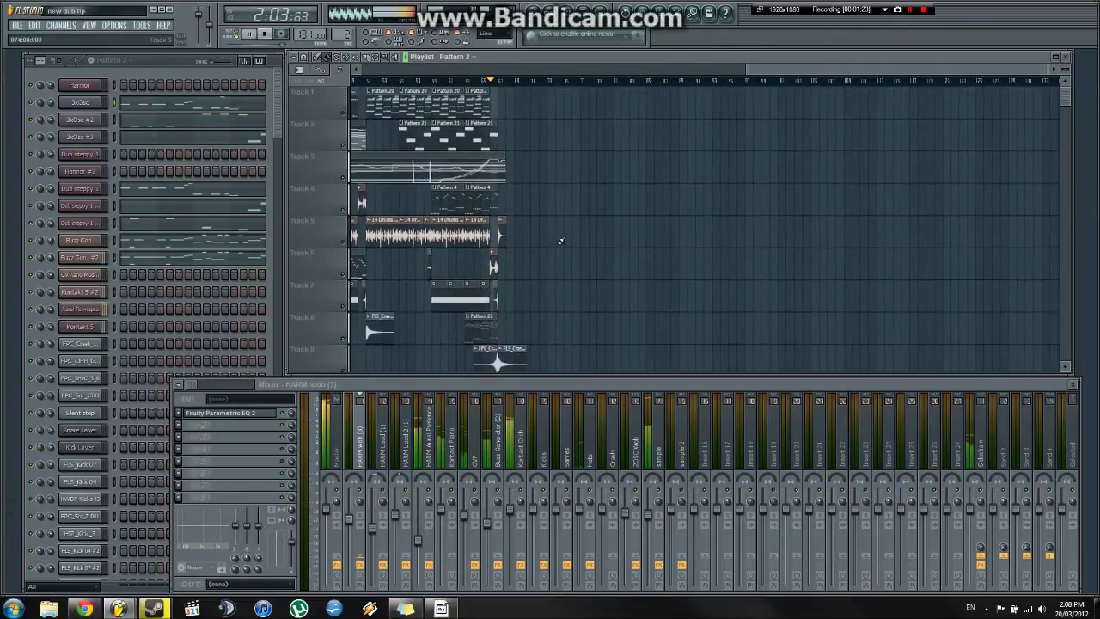
left_click(269, 34)
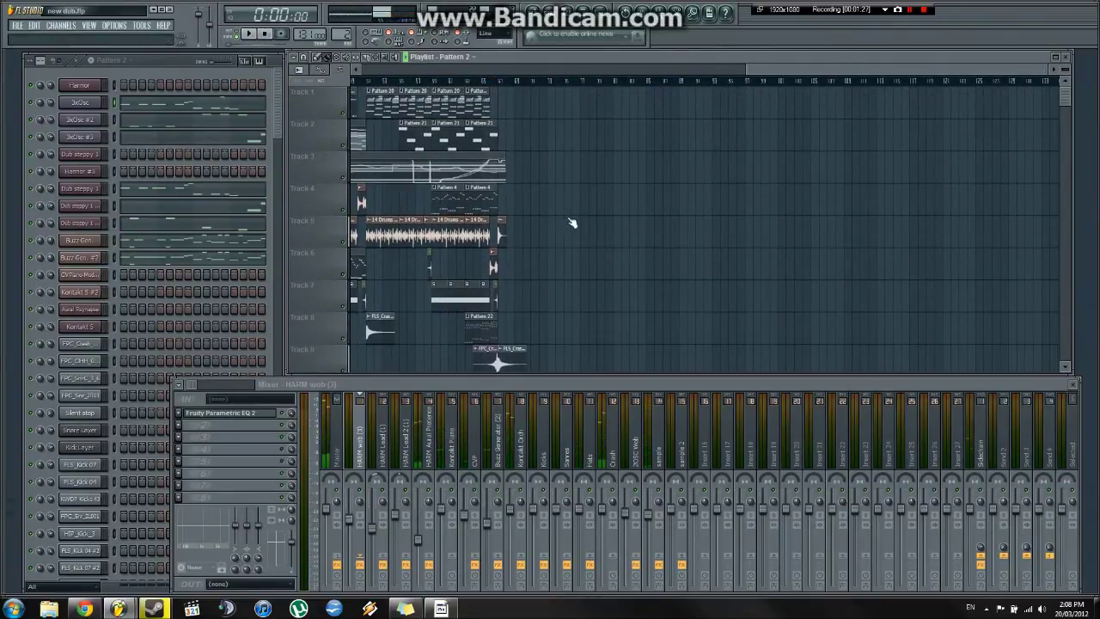
Step: Open the recent project Ignyte's Dubstep Preset.flp without saving the changes to new dub.flp
left_click_drag(594, 221, 896, 363)
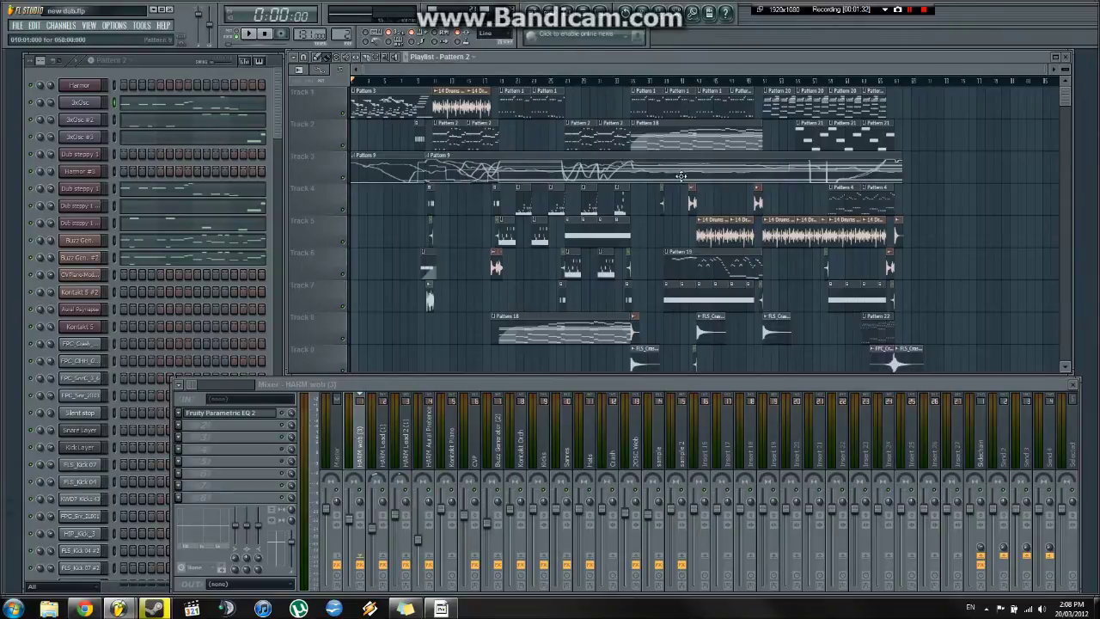
left_click(14, 25)
left_click(436, 83)
left_click(15, 25)
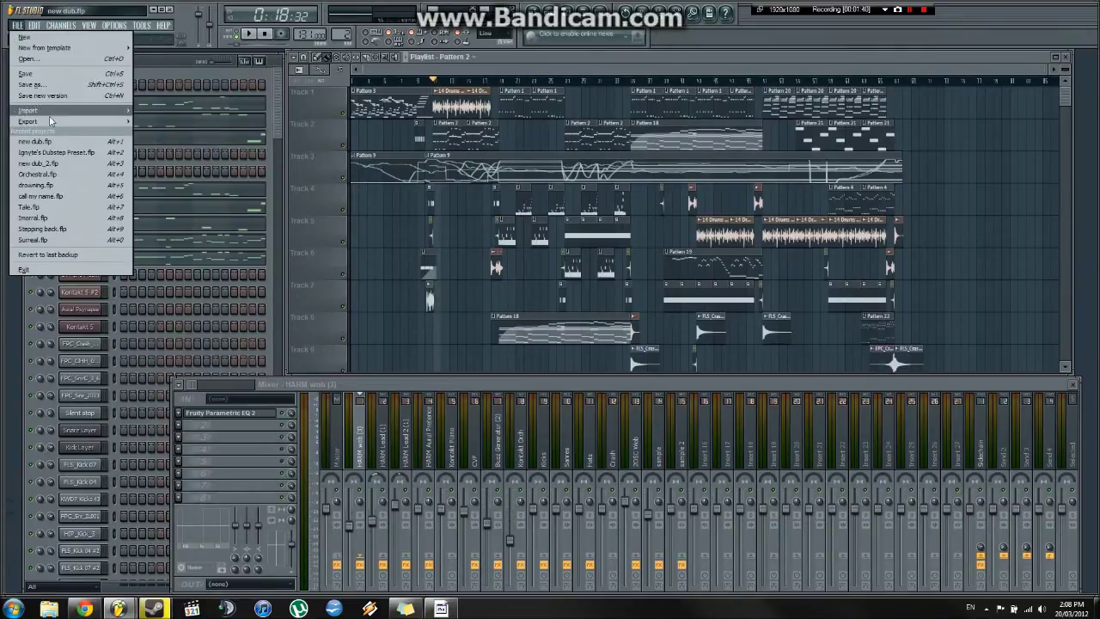
left_click(52, 152)
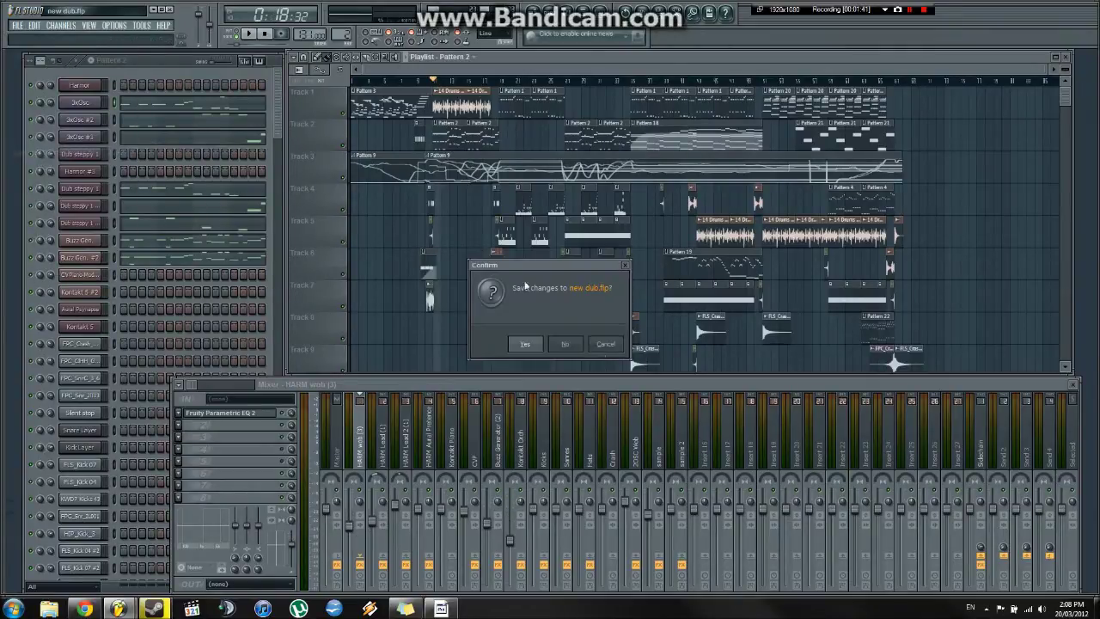
left_click(566, 347)
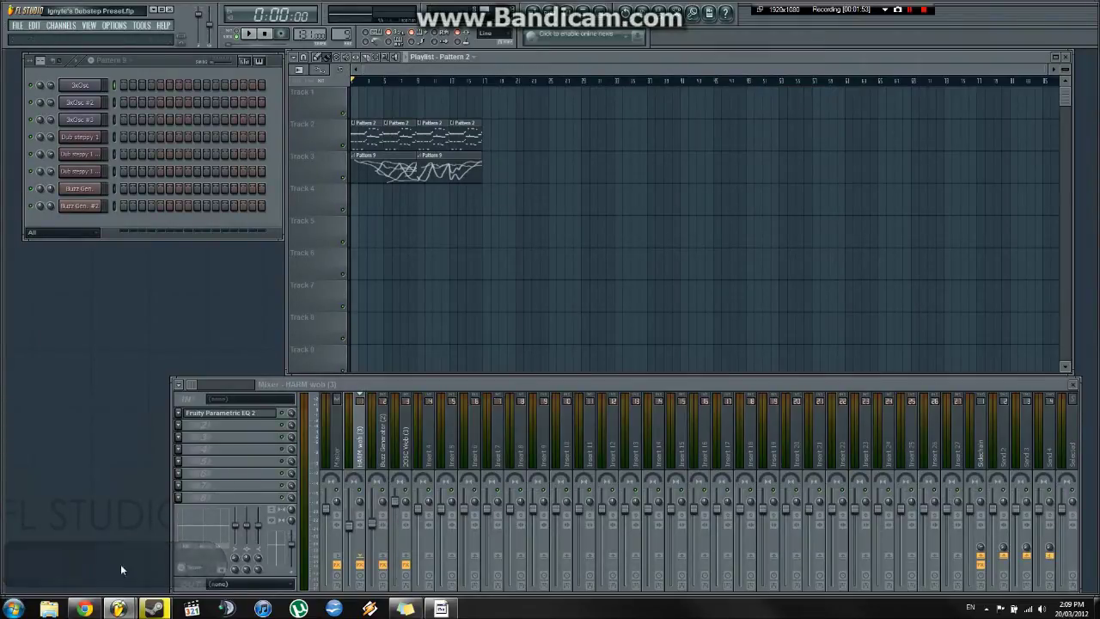
Step: Switch to Chrome and show the RapidShare download page for Ignyte_s_Dubstep_Preset.flp
left_click(84, 609)
left_click(486, 87)
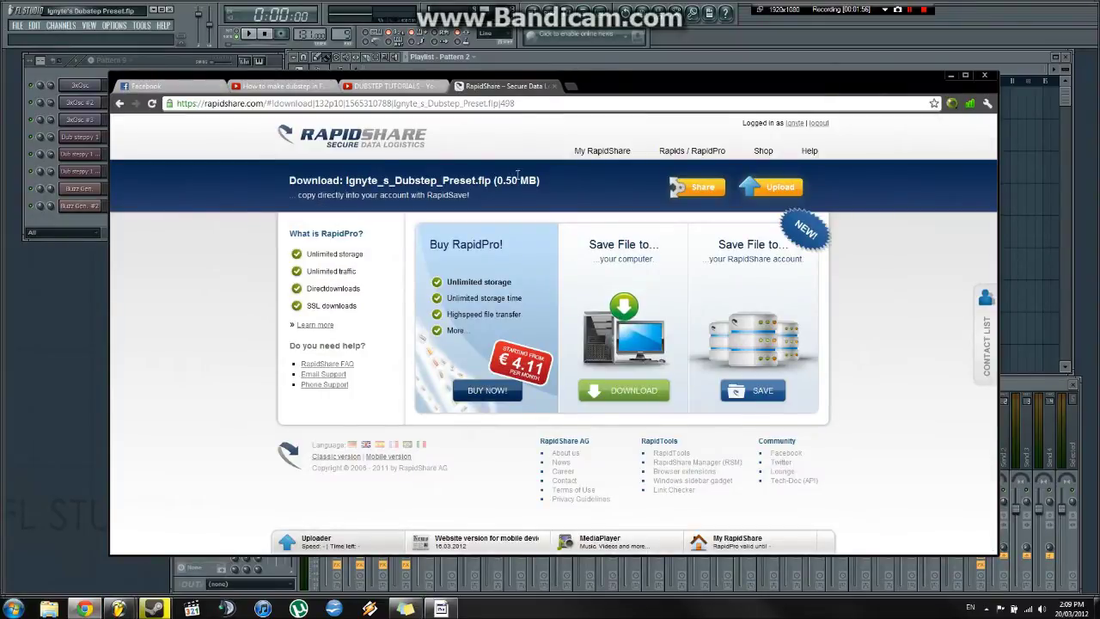
Step: Return to FL Studio, play the preset project's Pattern 2 and Pattern 9 clips from the start, and stop playback
left_click(637, 58)
key("space")
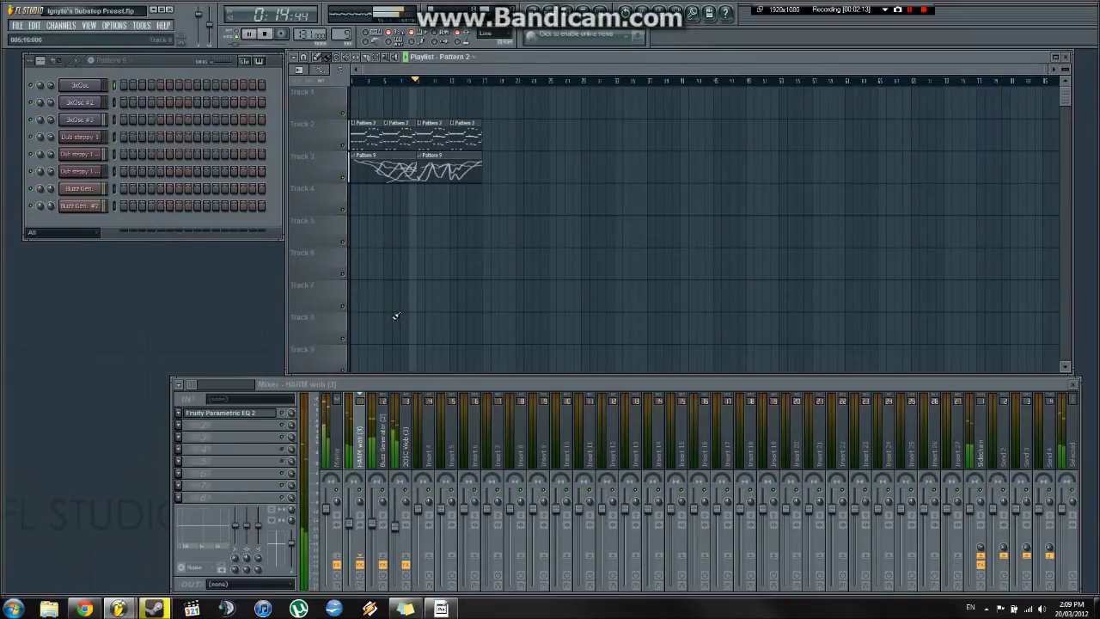
key("space")
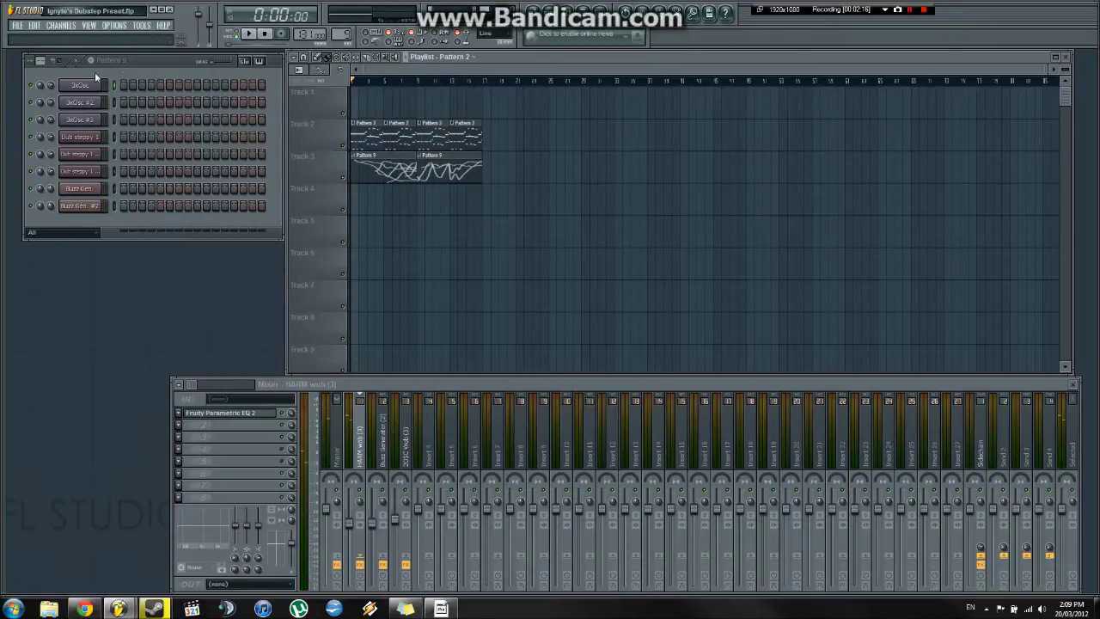
Step: Show the Harmor plugin of the Dub steppy 1 channel, and close it along with the channel settings
left_click(148, 62)
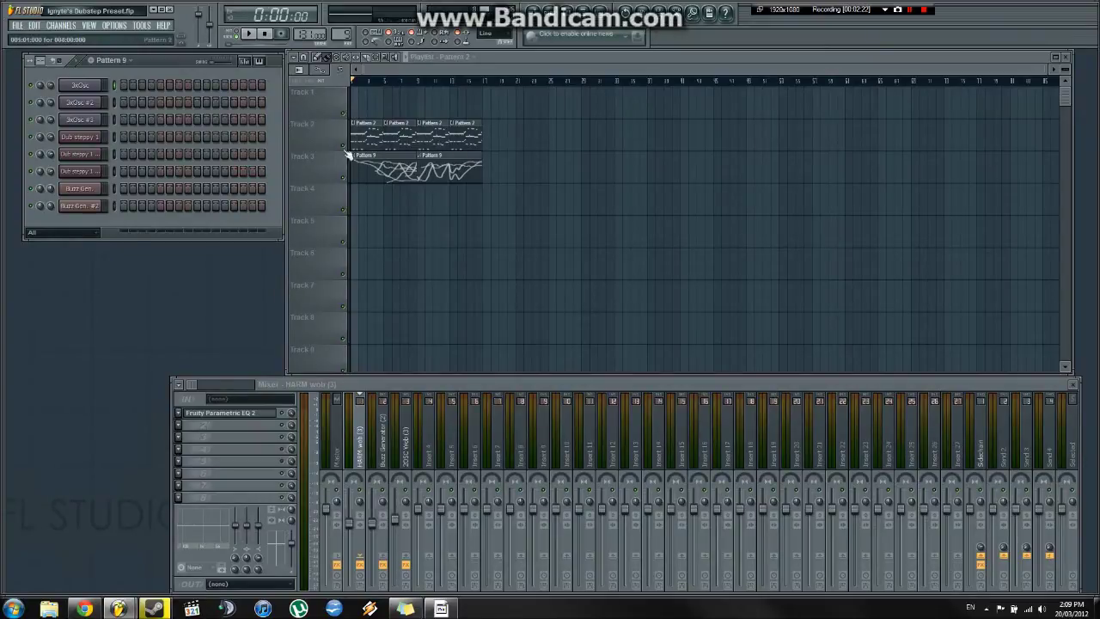
left_click(89, 140)
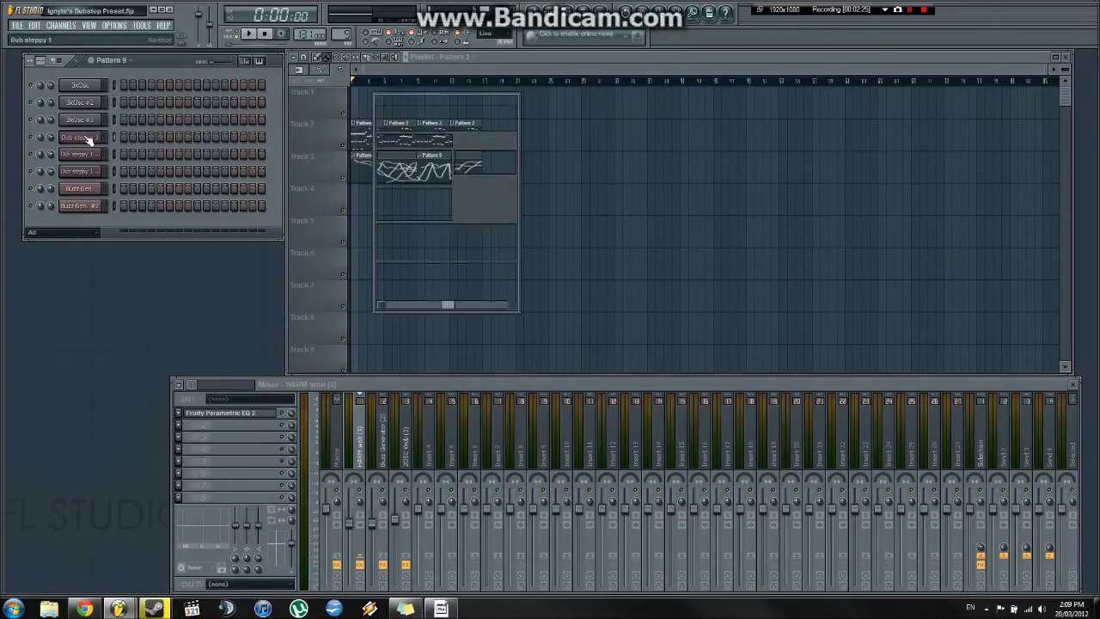
left_click(395, 141)
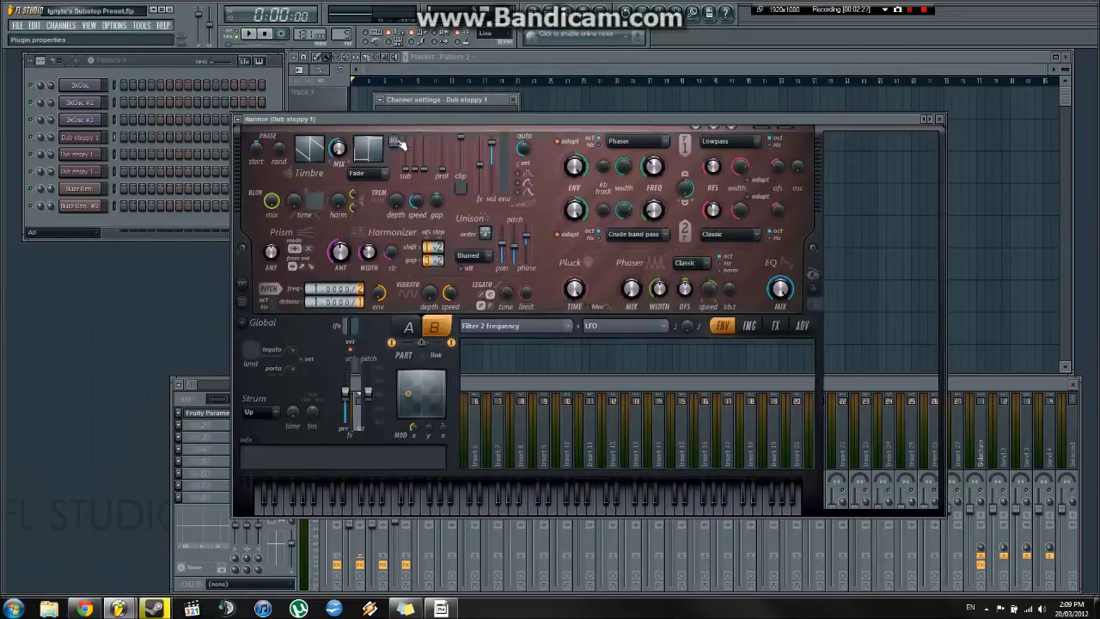
left_click(940, 120)
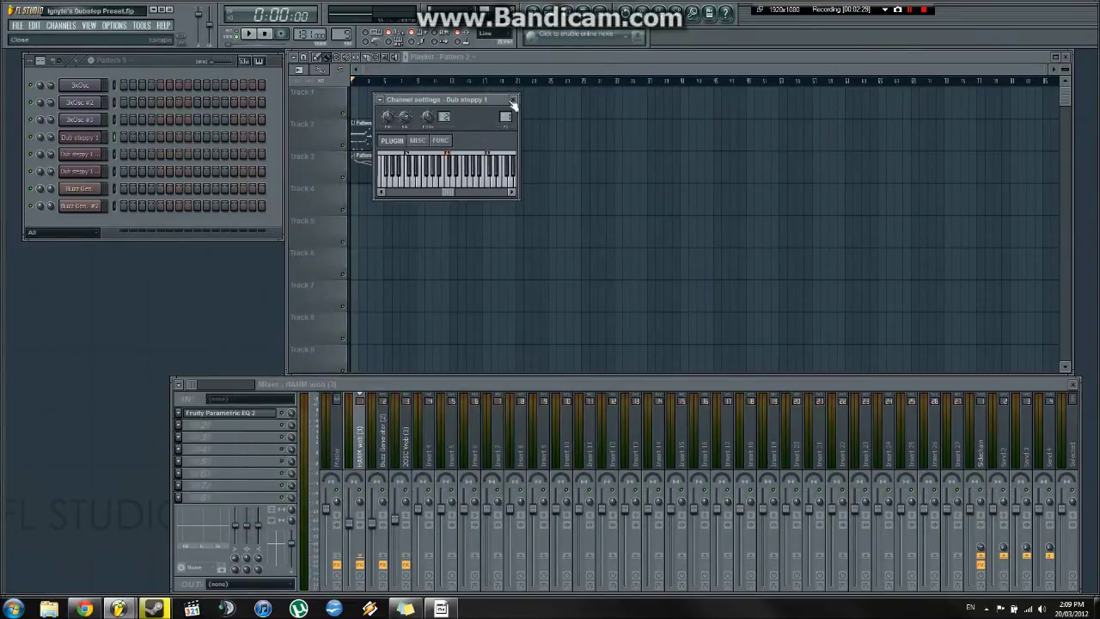
left_click(513, 99)
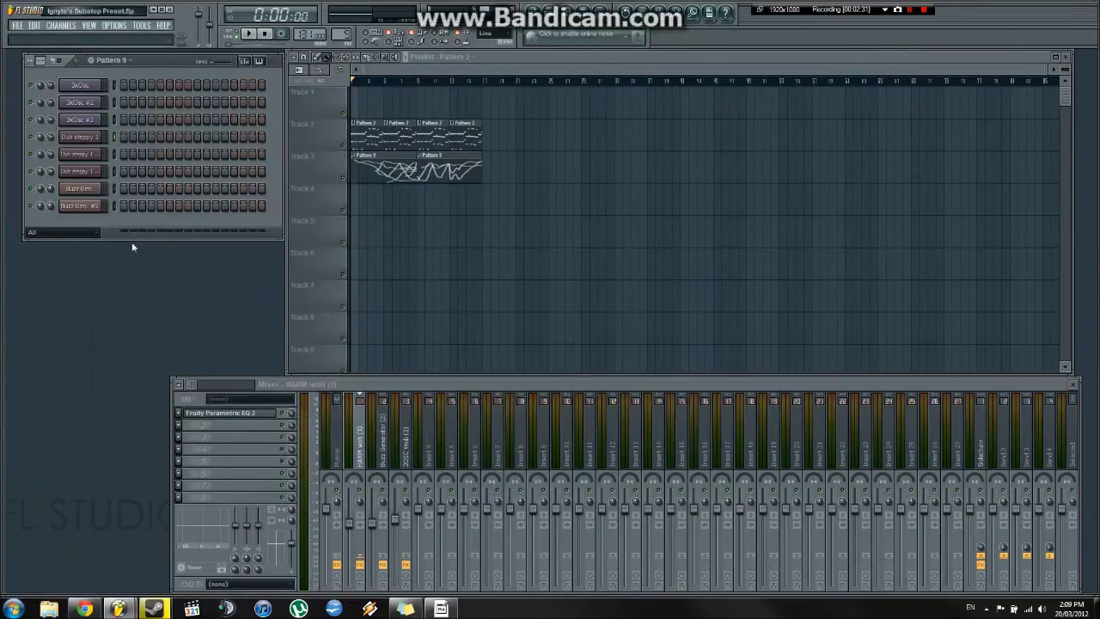
Step: Select the Master, Buzz Generator (2) and 2OSC Wob (3) mixer tracks in turn to show their effects
left_click(337, 442)
left_click(384, 442)
left_click(406, 440)
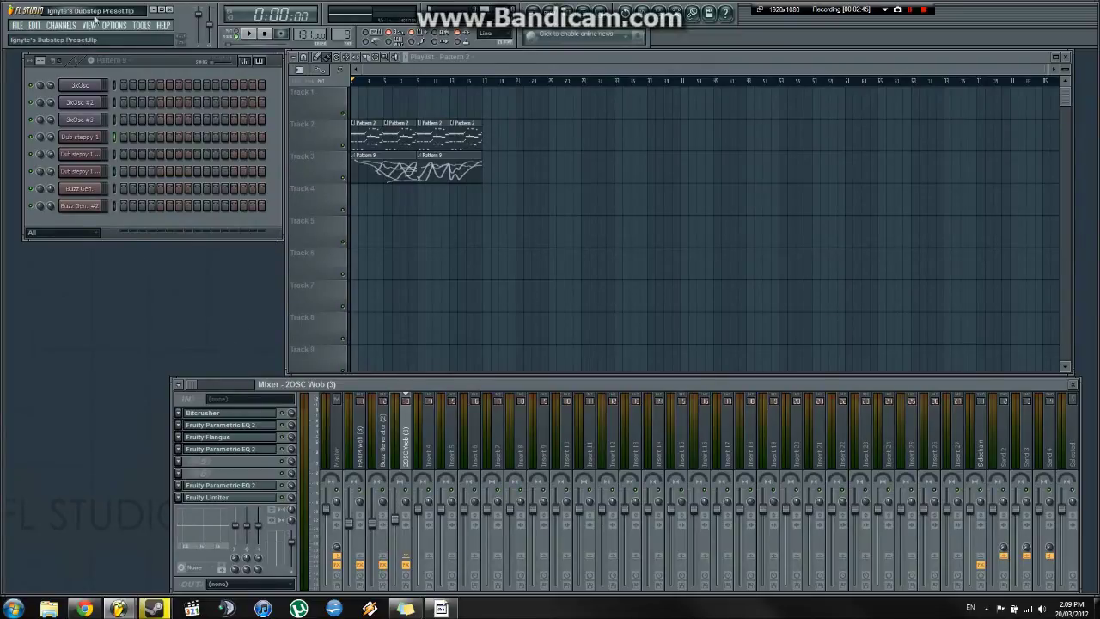
Step: Switch to Chrome to show the preset's RapidShare download page, and return to FL Studio
left_click(84, 609)
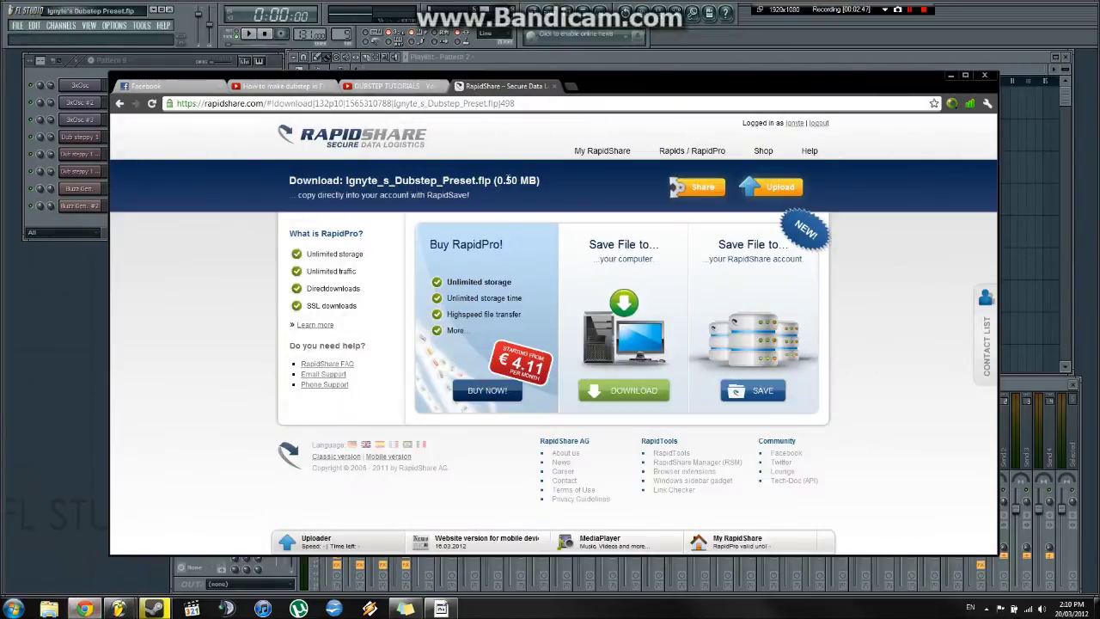
left_click(647, 54)
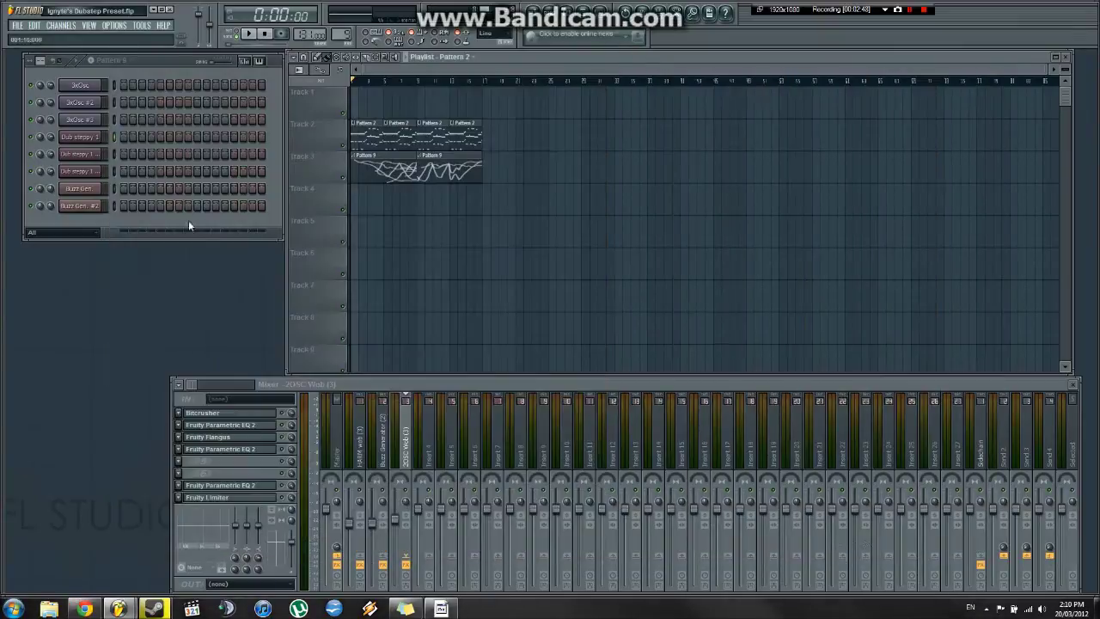
Step: Open the Bitcrusher effect on the 2OSC Wob (3) track to view its settings, and close it
left_click(228, 415)
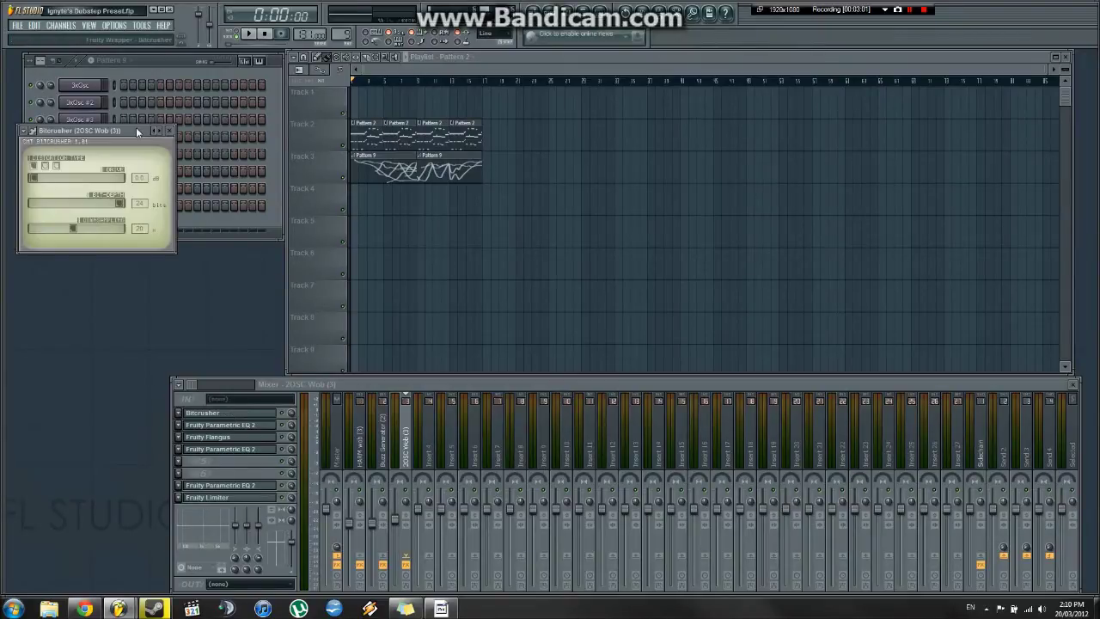
left_click_drag(138, 131, 141, 146)
left_click(172, 147)
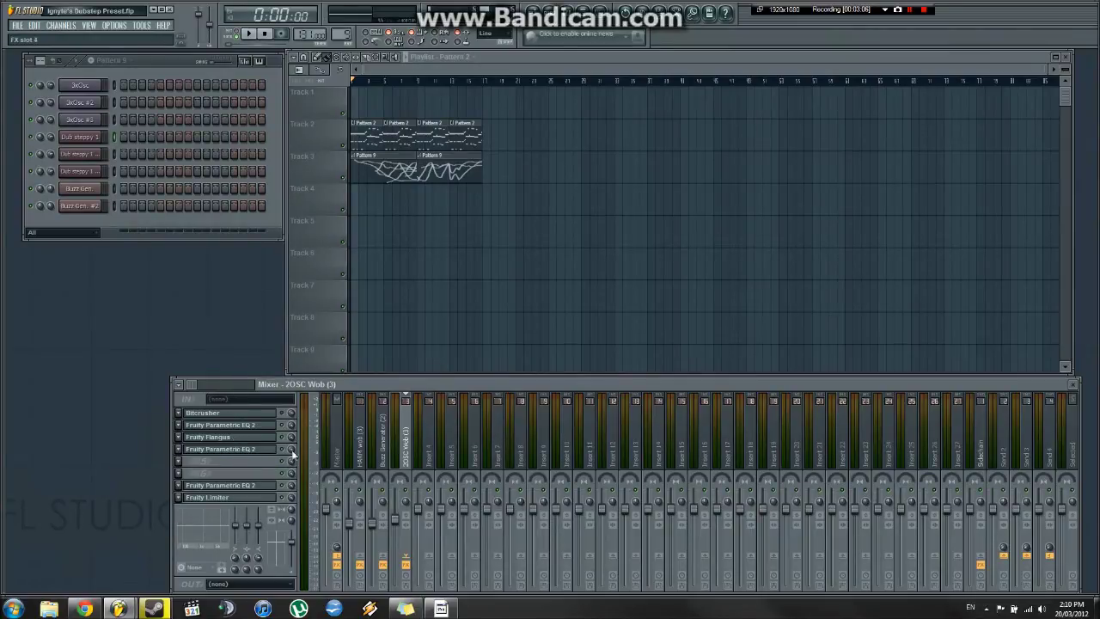
Step: Review the HARM wob (3), Buzz Generator (2) and Master mixer tracks and the Buzz Gen. channel's Buzz Generator Adapter window
left_click(363, 445)
left_click(382, 442)
left_click(336, 442)
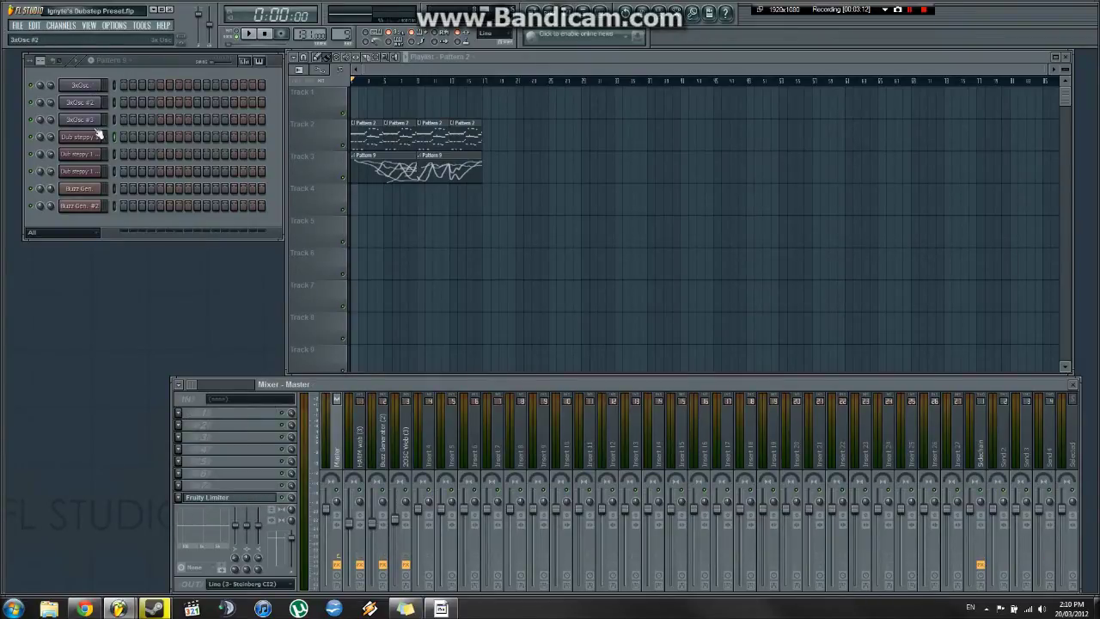
left_click(88, 193)
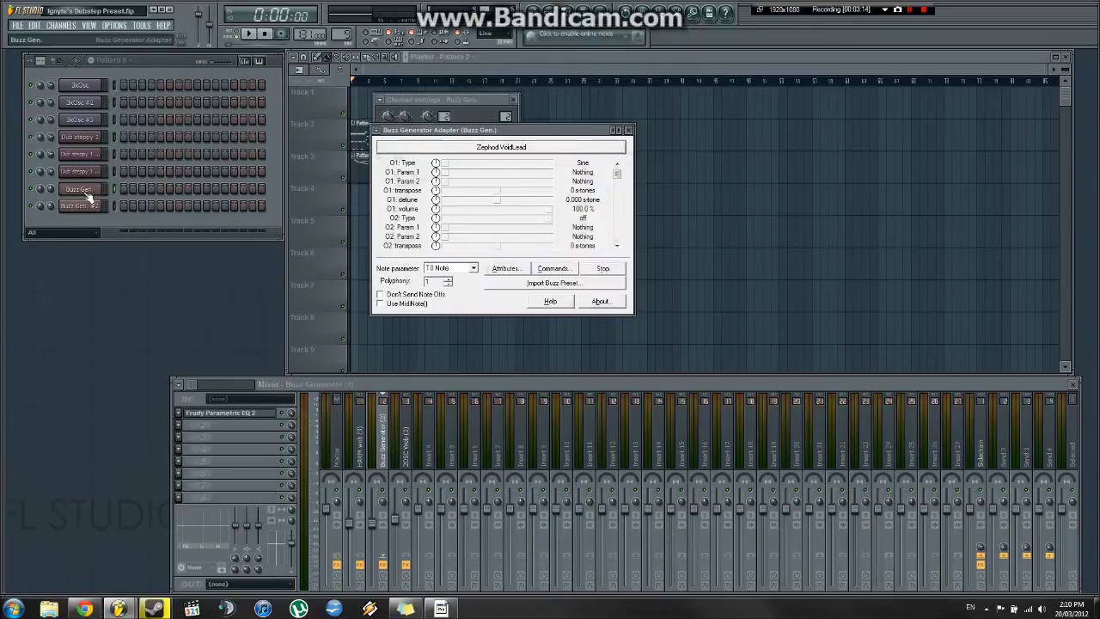
left_click(630, 132)
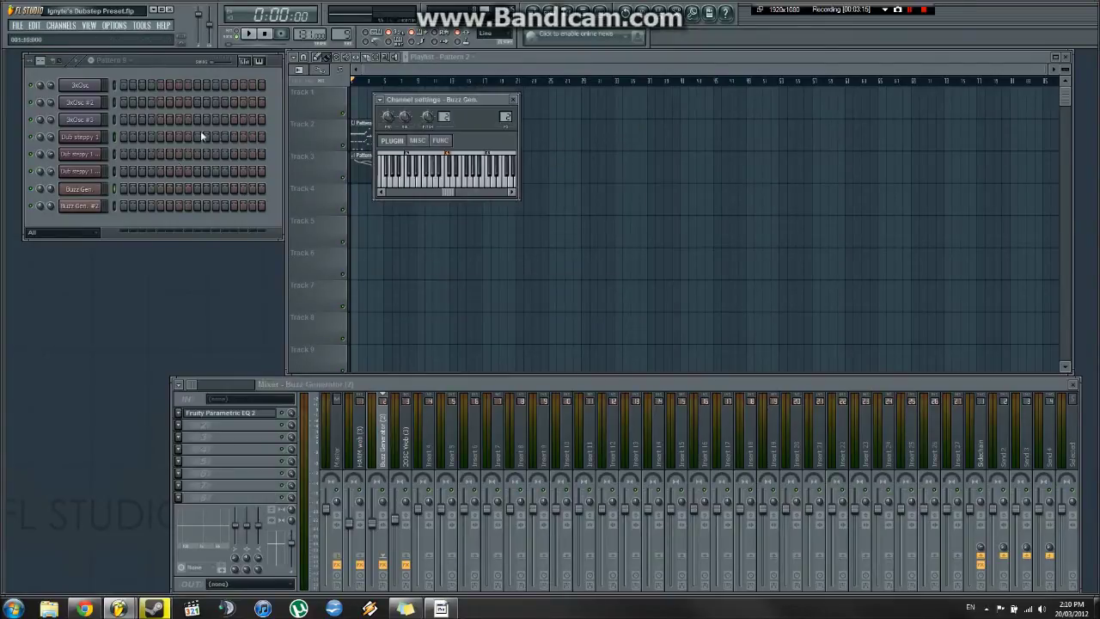
Step: Minimize FL Studio and show the description of the YouTube video "How to make dubstep in FL studio using Sytrus" in Chrome
left_click(159, 12)
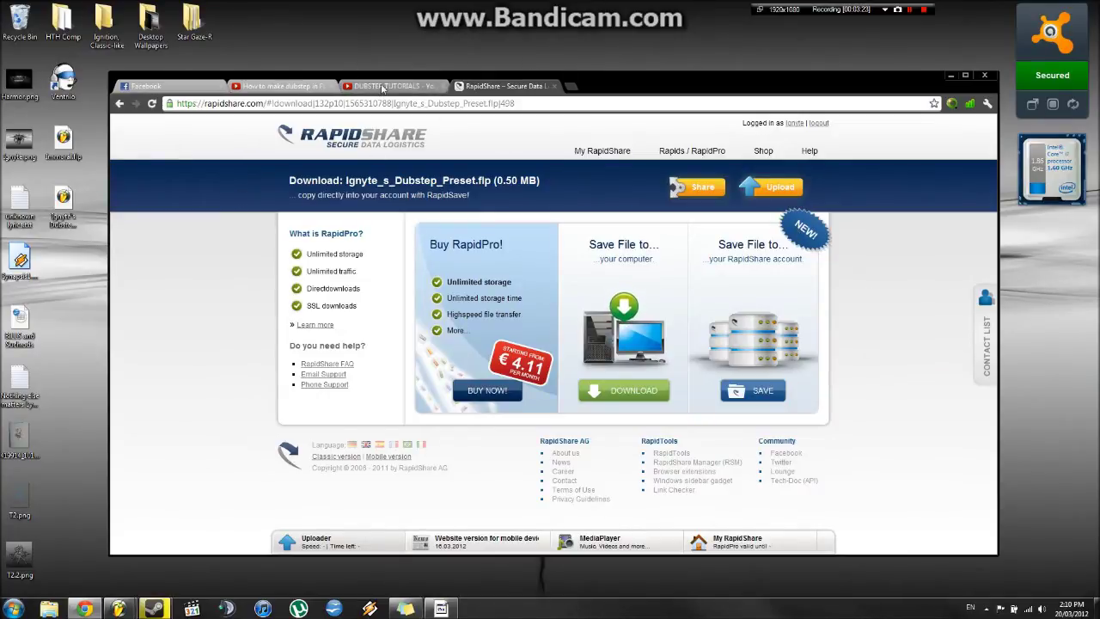
left_click(277, 86)
scroll(194, 344, "down", 2)
scroll(193, 344, "down", 2)
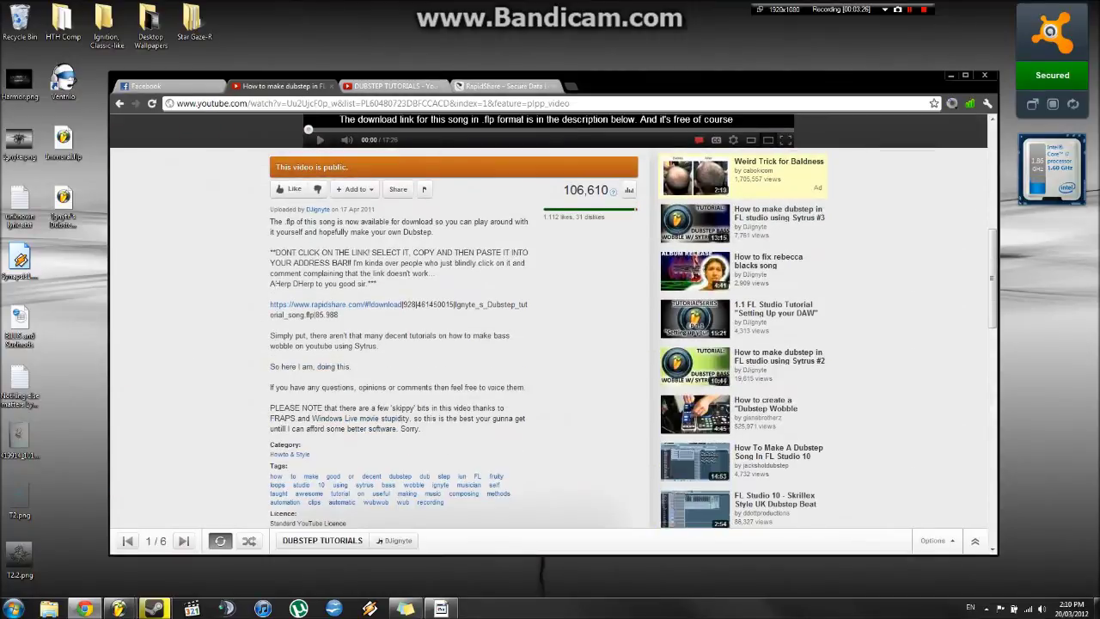
scroll(417, 243, "up", 5)
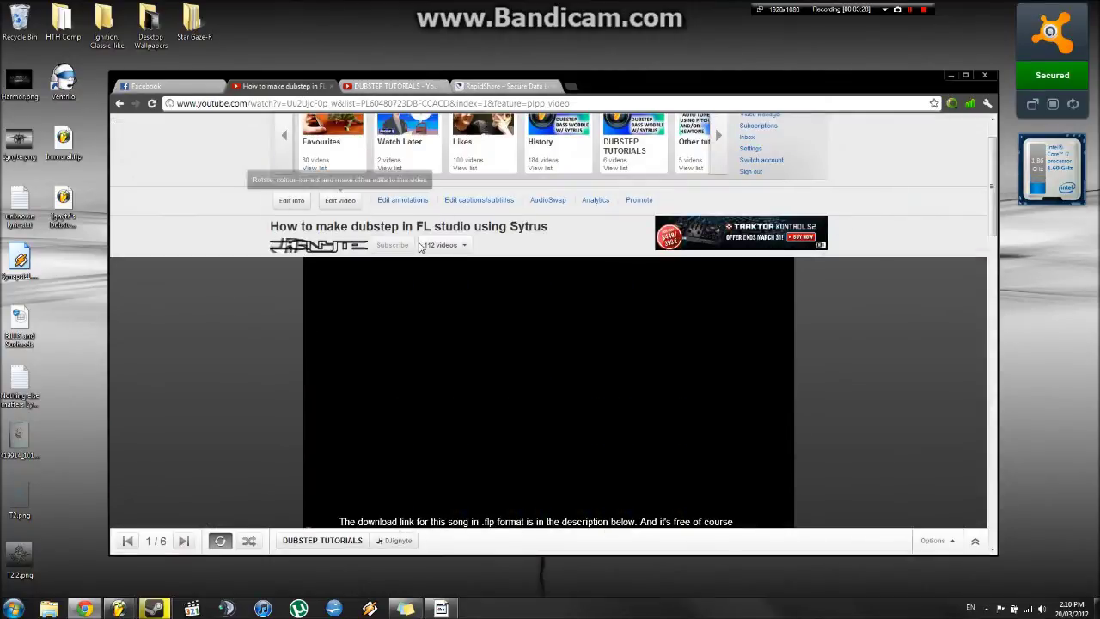
scroll(174, 296, "down", 2)
scroll(174, 295, "down", 2)
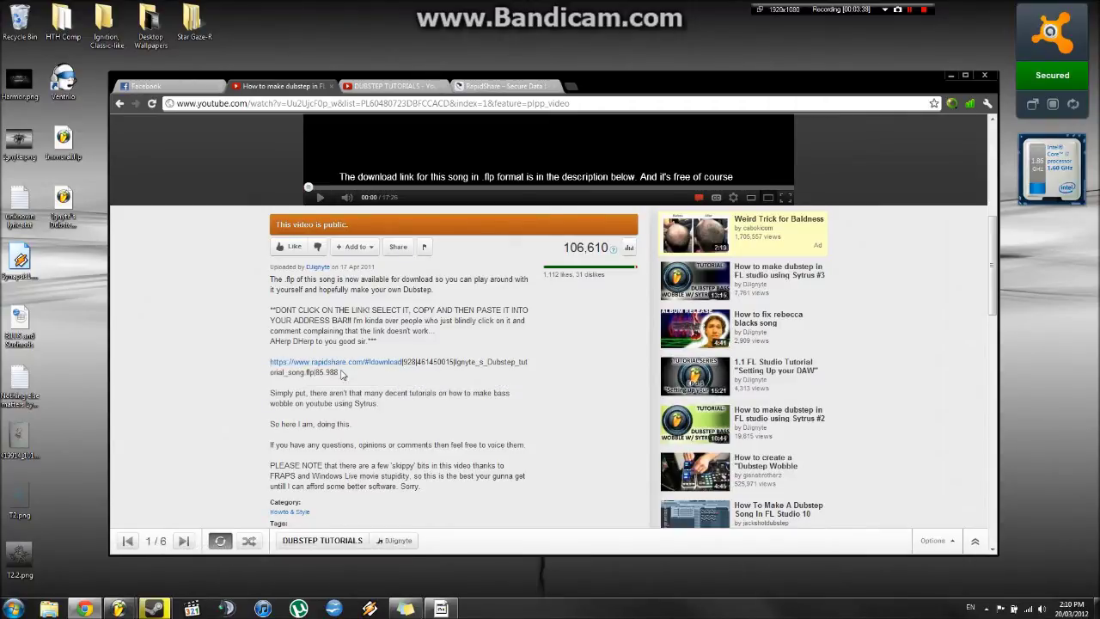
Step: Highlight the description's RapidShare link, open it directly in a new tab, and return to the video page
left_click_drag(341, 373, 228, 361)
left_click(226, 363)
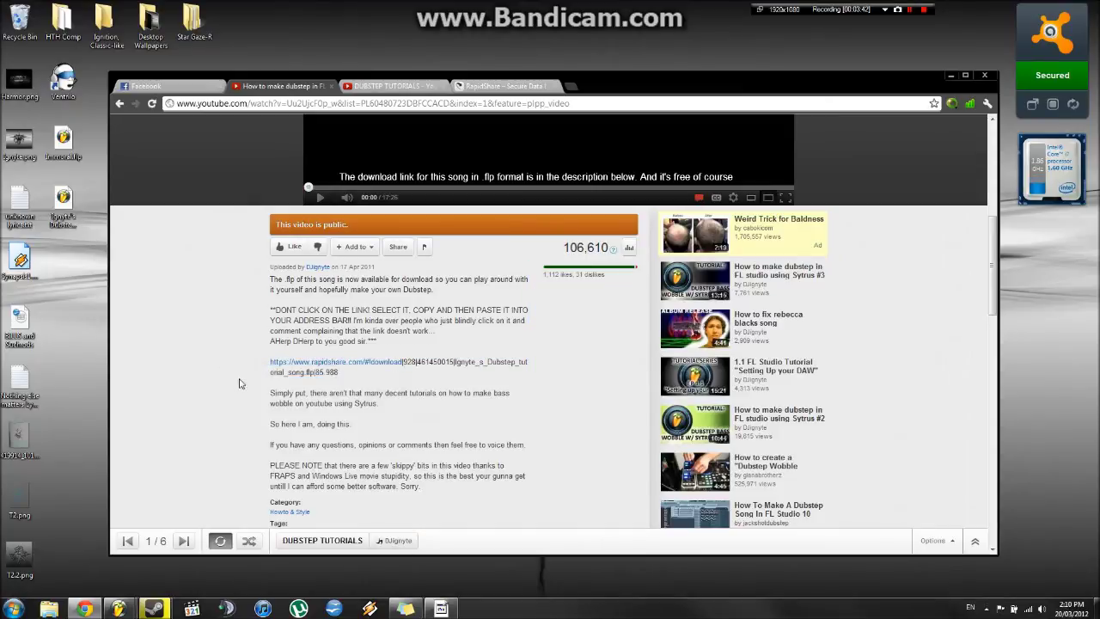
left_click(321, 372)
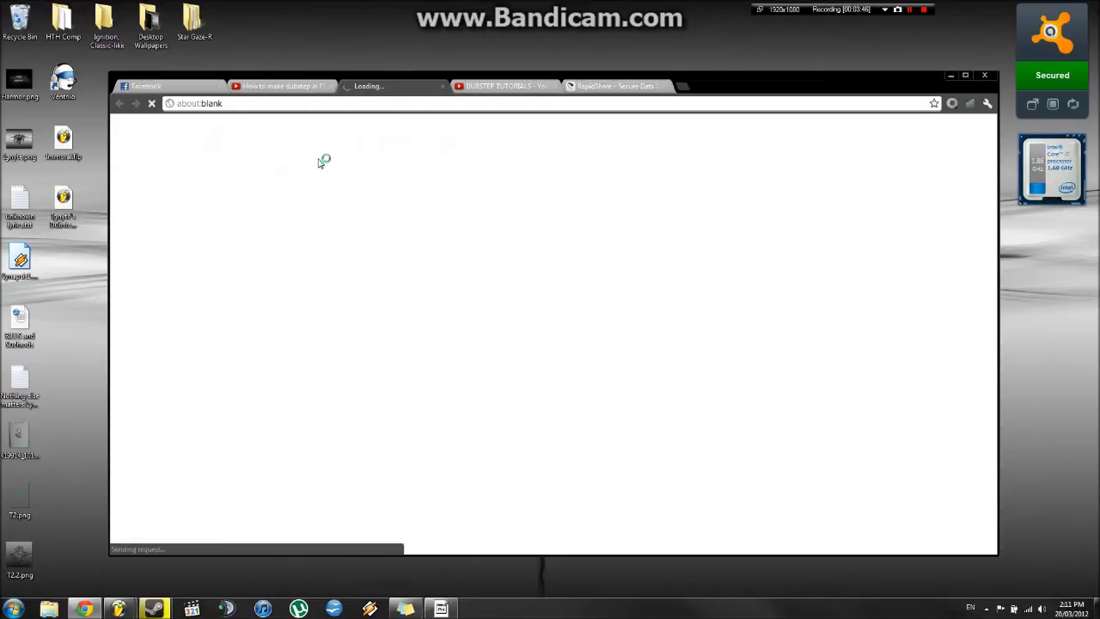
left_click(277, 87)
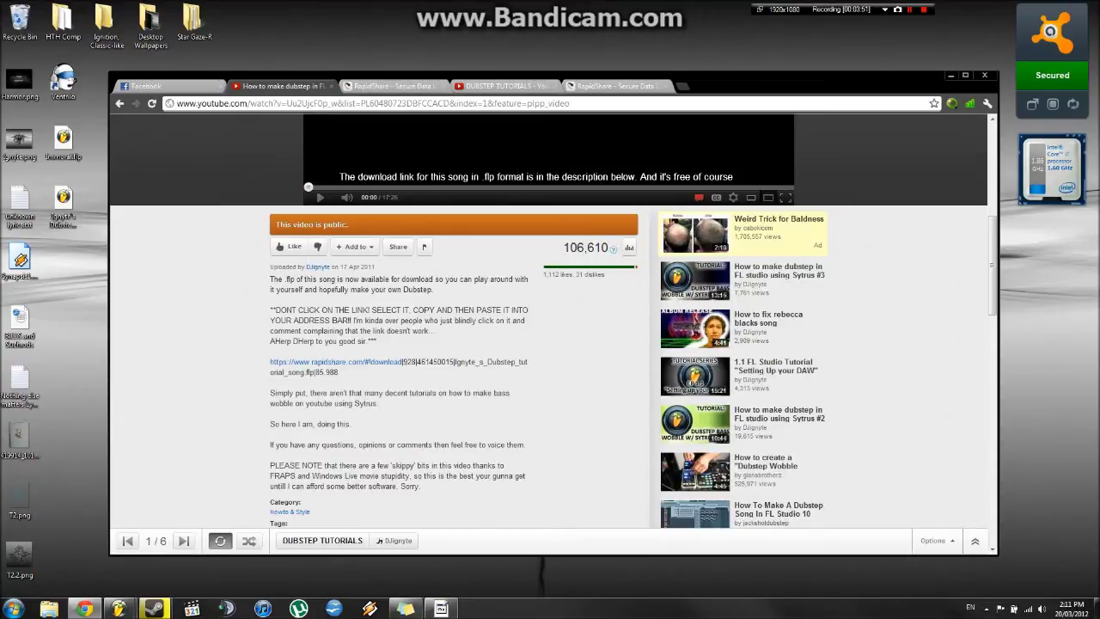
Step: Highlight the "DONT CLICK ON THE LINK" instruction, and copy the full RapidShare address of the tutorial song from the description
left_click_drag(295, 309, 509, 309)
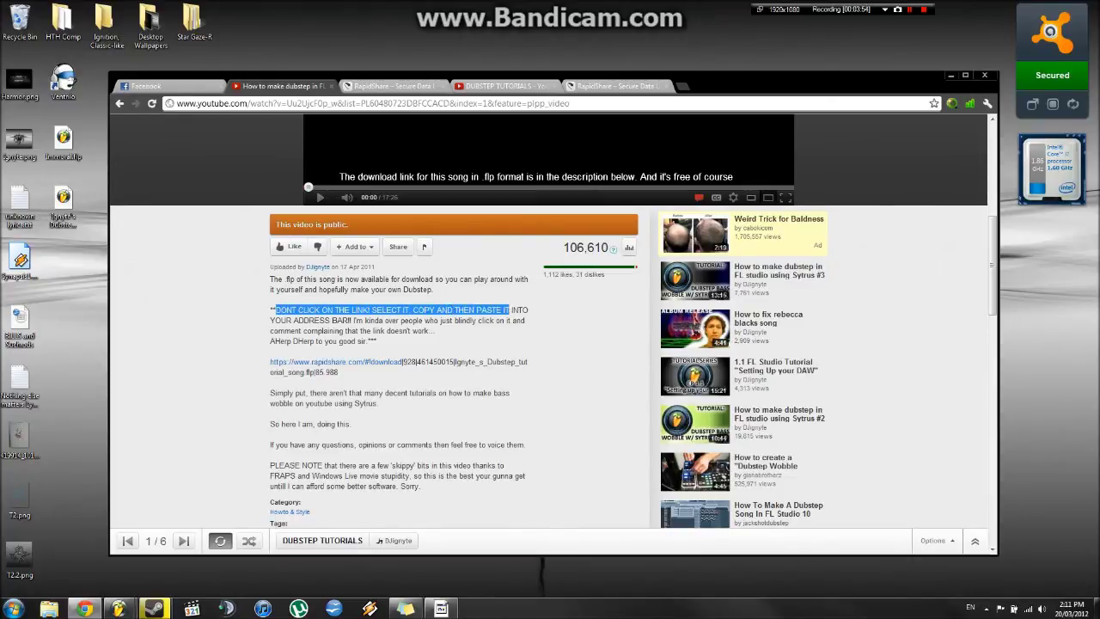
left_click(351, 350)
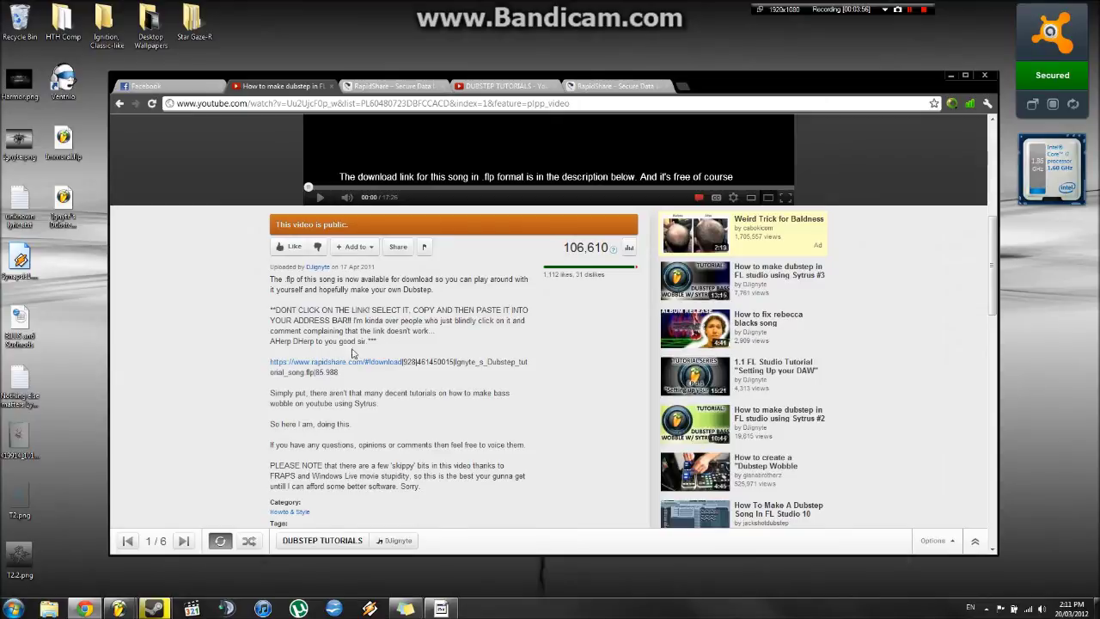
left_click_drag(350, 378, 271, 362)
right_click(292, 368)
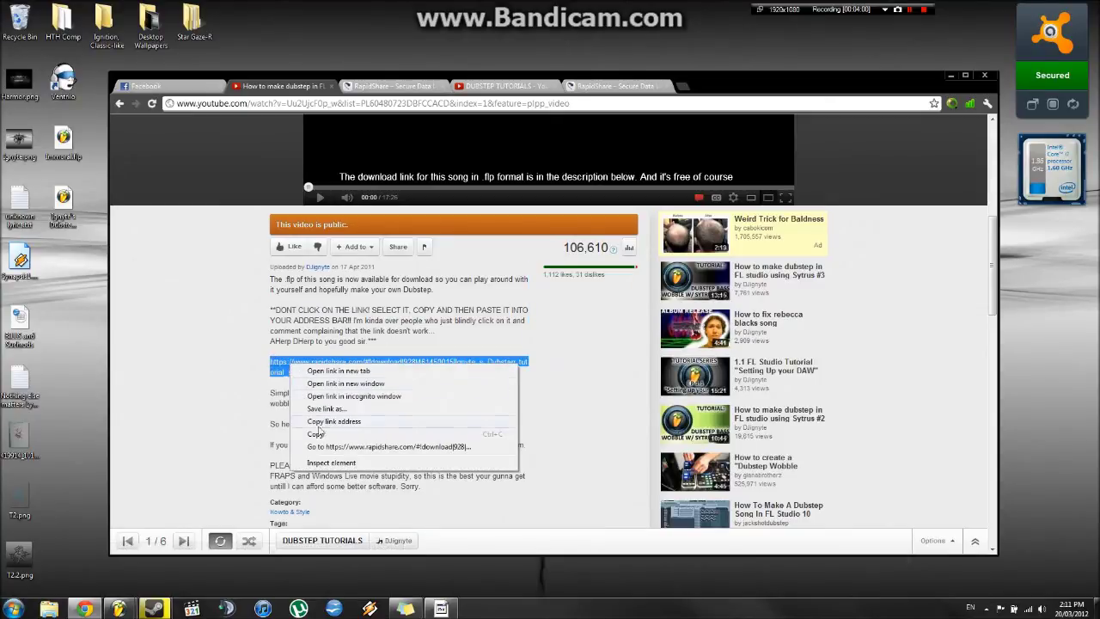
left_click(317, 436)
Step: Paste the copied RapidShare address into a new tab and load the Ignyte_s_Dubstep_tutorial_song.flp download page
left_click(682, 87)
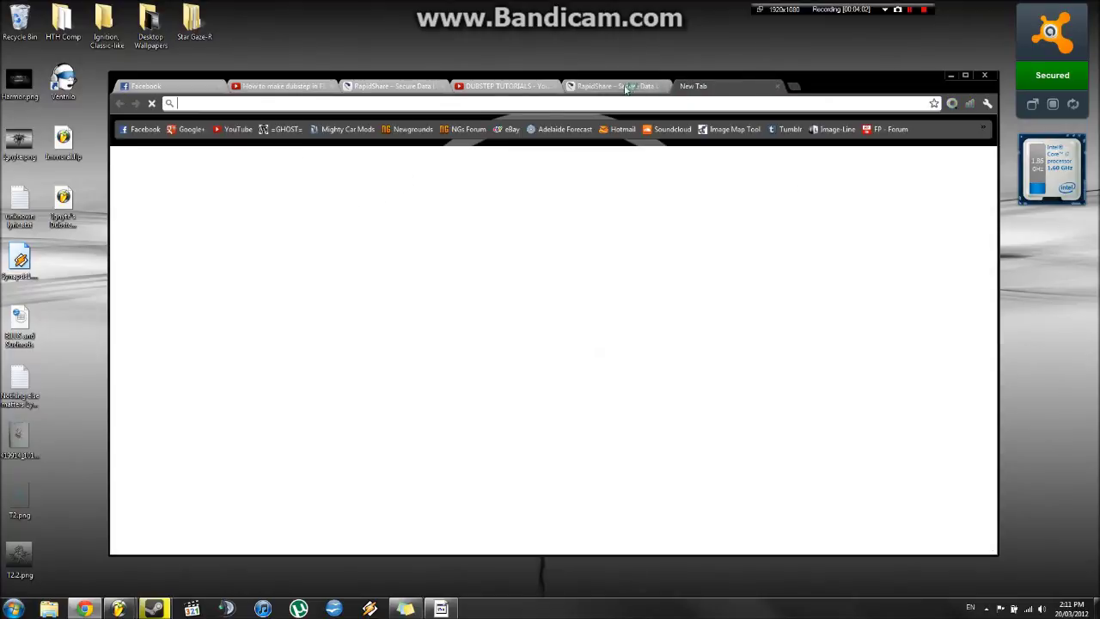
left_click(631, 89)
left_click(718, 87)
right_click(695, 103)
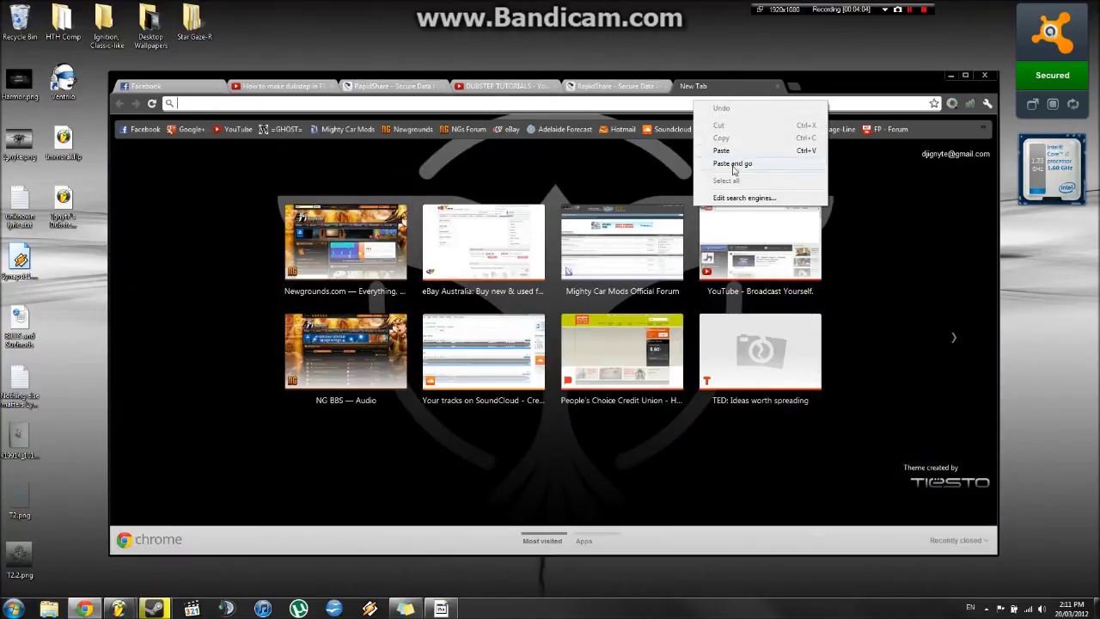
left_click(730, 148)
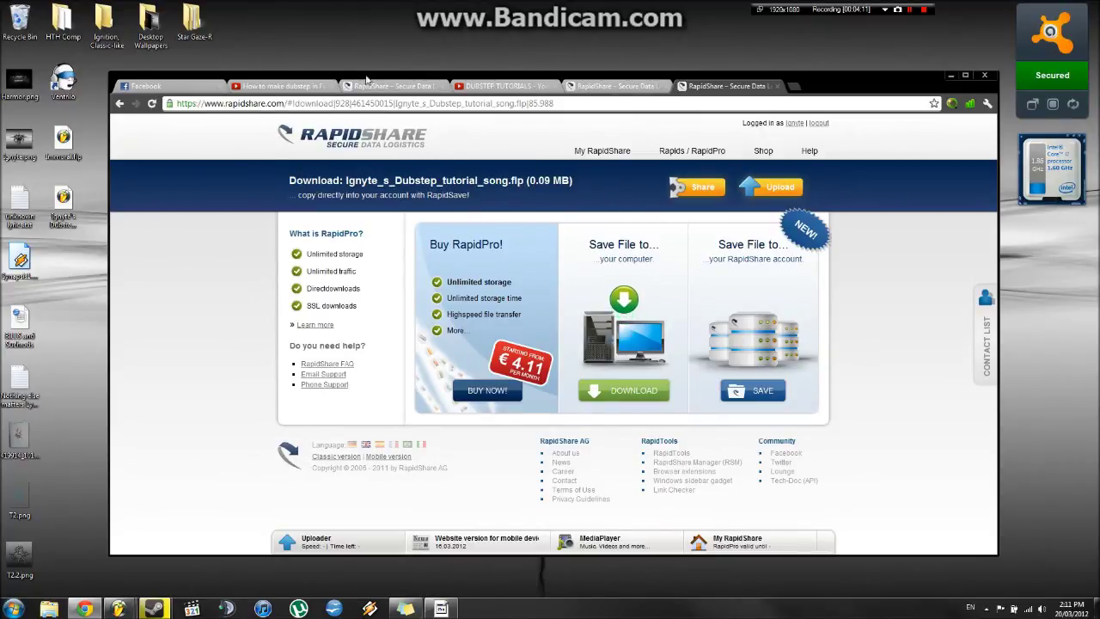
Step: Return to the YouTube video page, review its description, and highlight the full RapidShare link once more
left_click(283, 86)
scroll(284, 316, "up", 7)
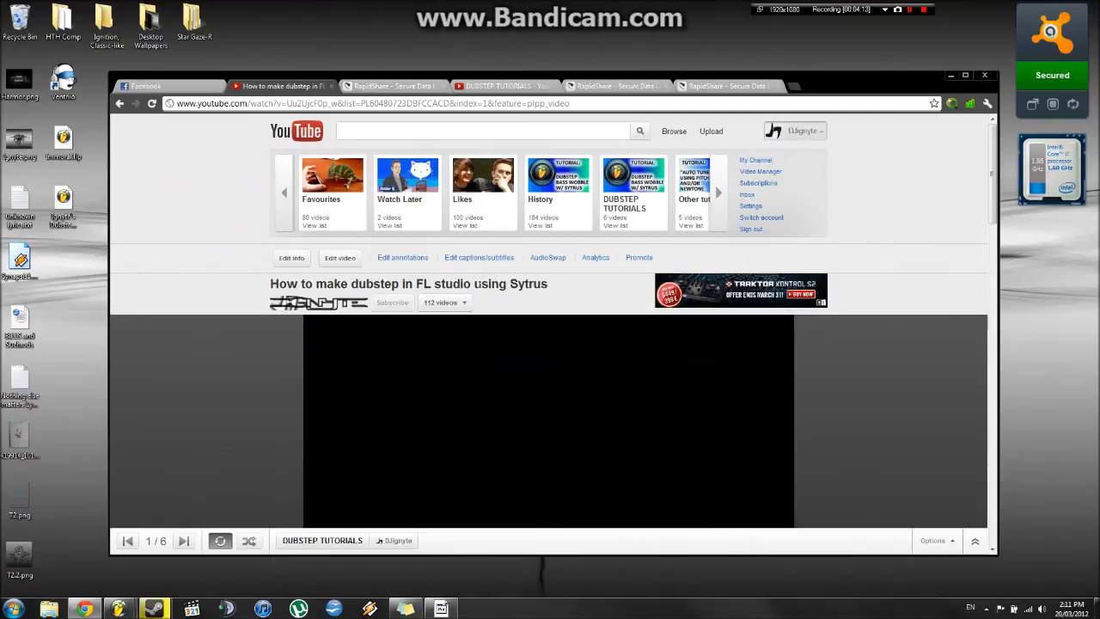
scroll(310, 321, "down", 7)
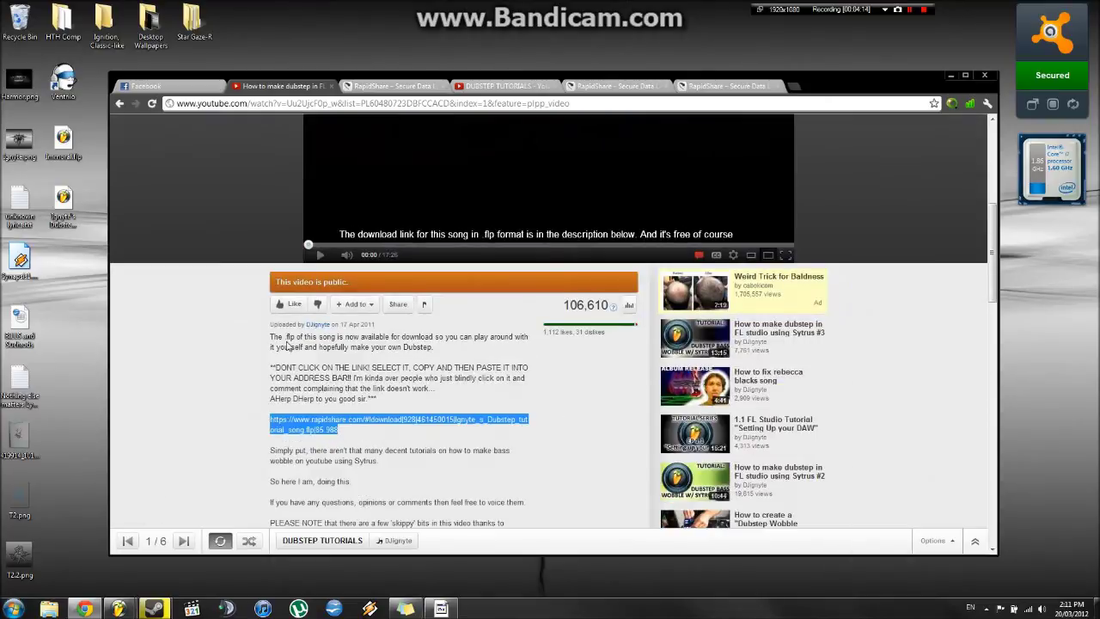
left_click(191, 415)
scroll(222, 413, "down", 2)
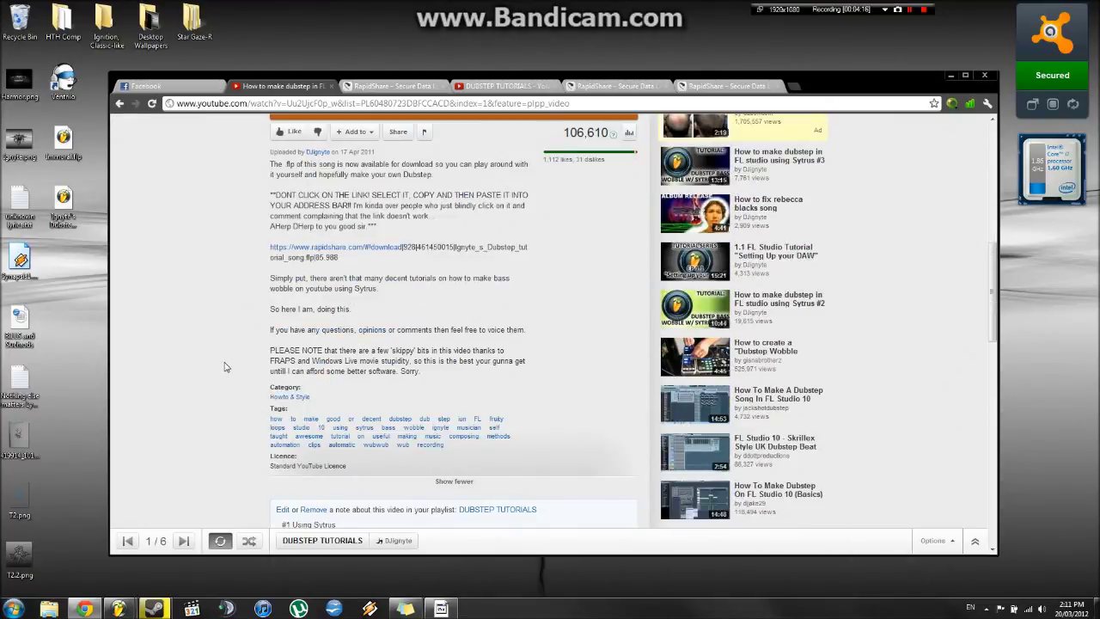
scroll(224, 367, "up", 2)
scroll(331, 367, "up", 3)
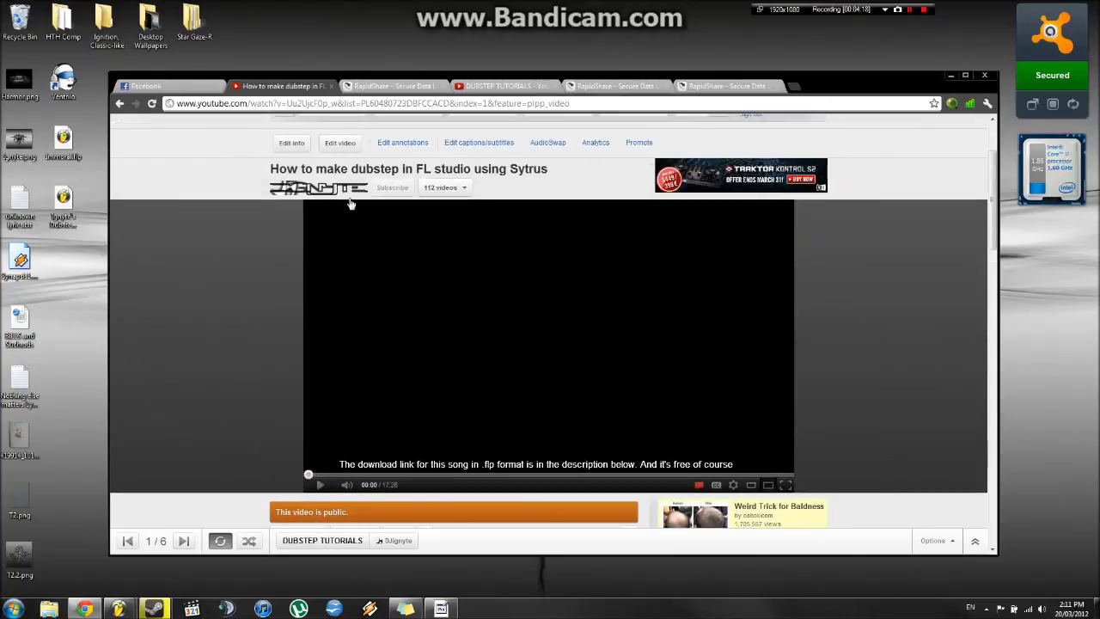
scroll(264, 392, "down", 3)
scroll(252, 409, "down", 1)
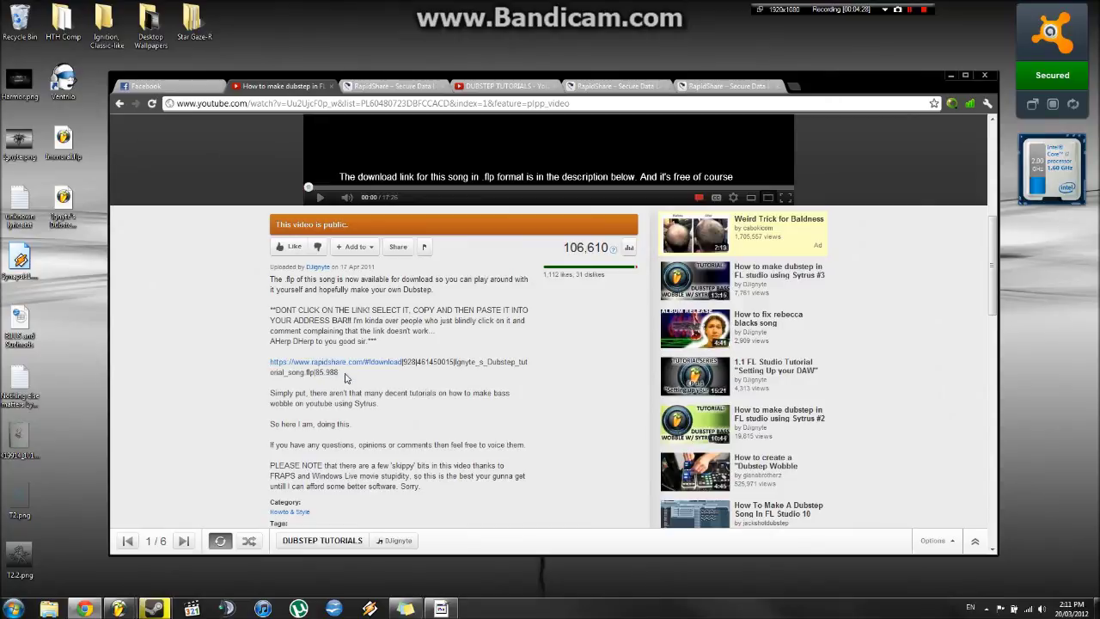
left_click_drag(340, 373, 228, 370)
left_click(529, 370)
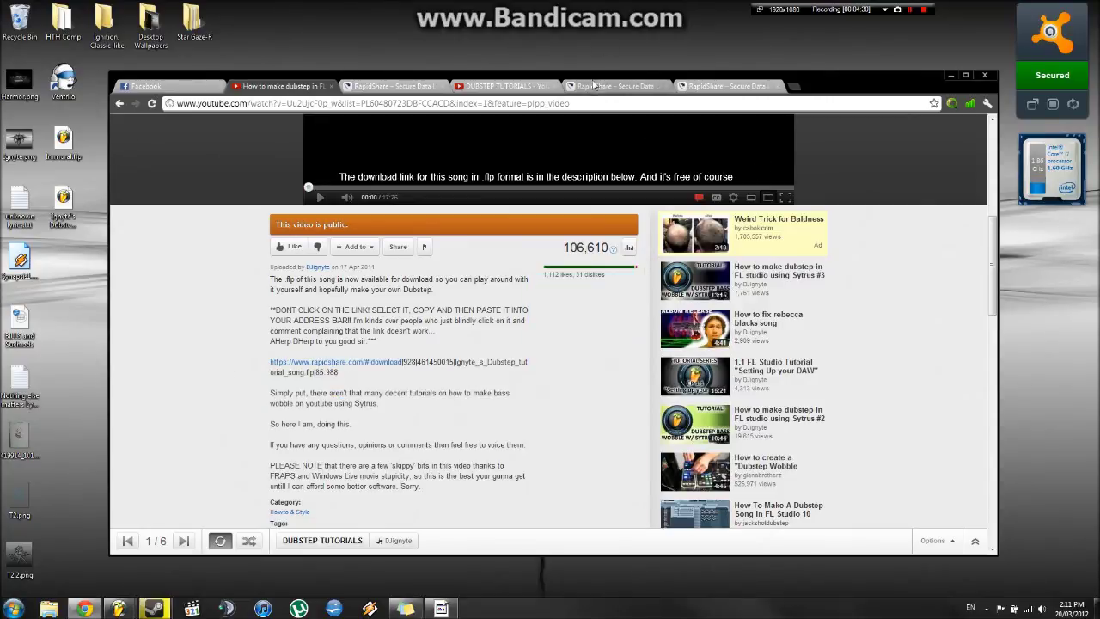
Step: Show the Ignyte_s_Dubstep_Preset.flp RapidShare page and select its full address
left_click(593, 85)
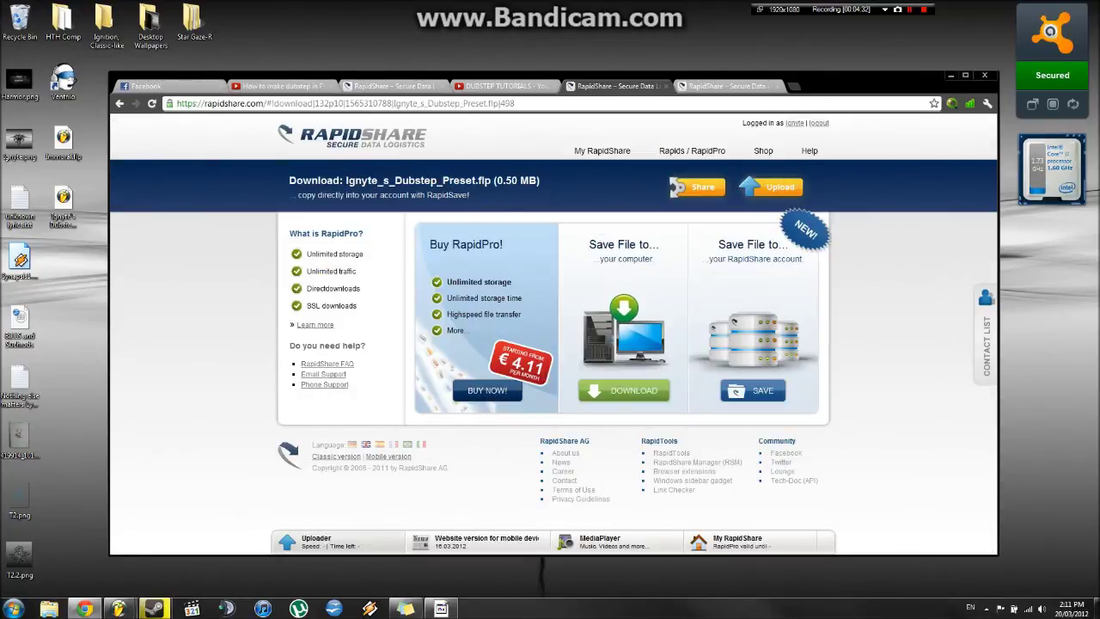
left_click(401, 104)
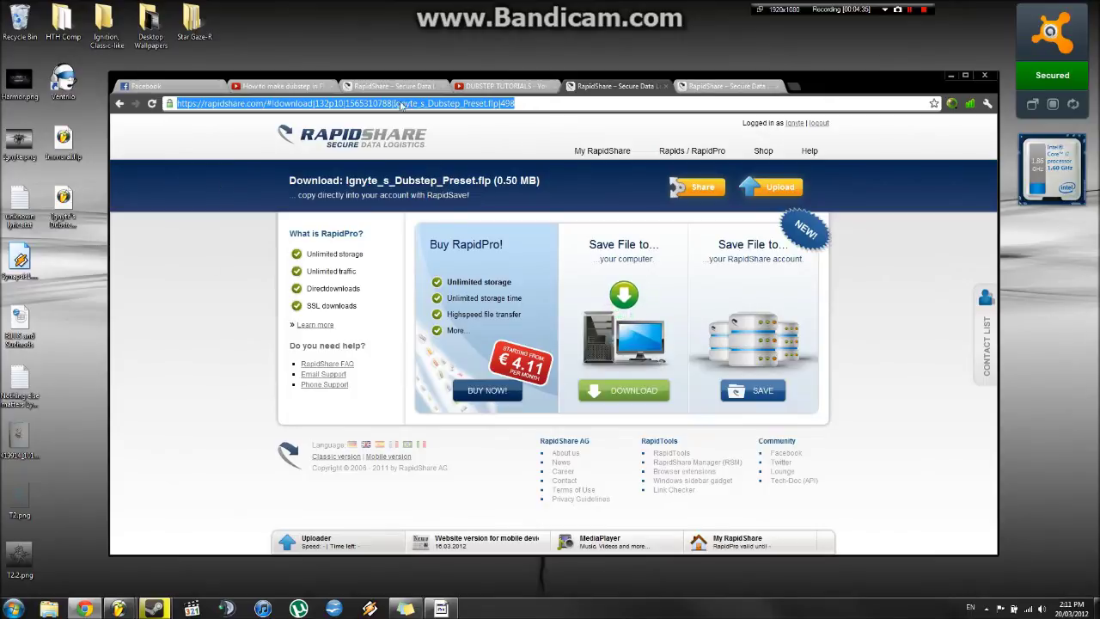